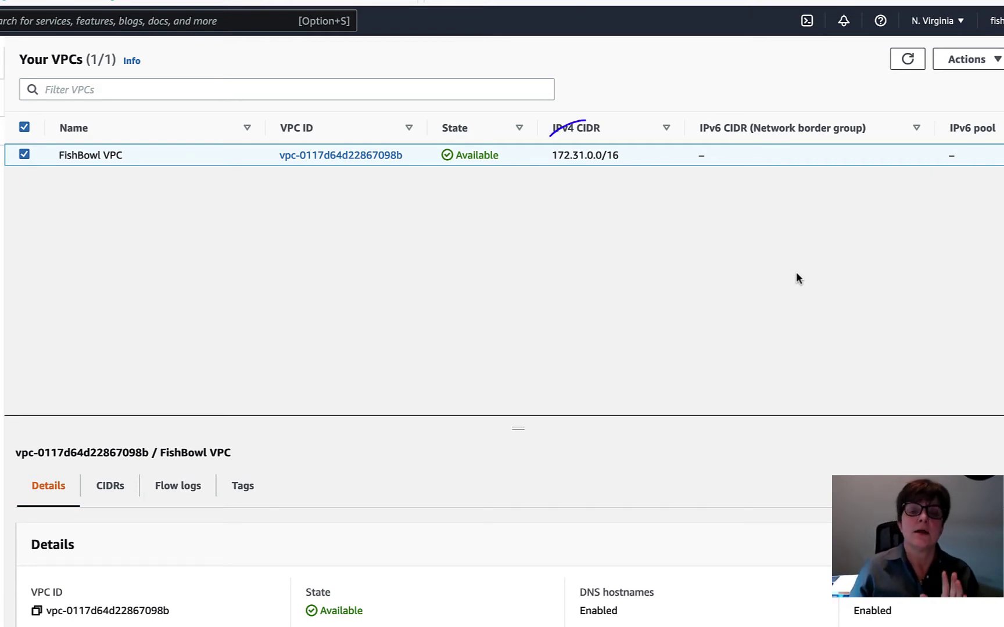
# - Highlight the existing VPC's 172.31.0.0/16 range and bring up the Create VPC form
pyautogui.moveTo(555, 155); pyautogui.dragTo(620, 156)
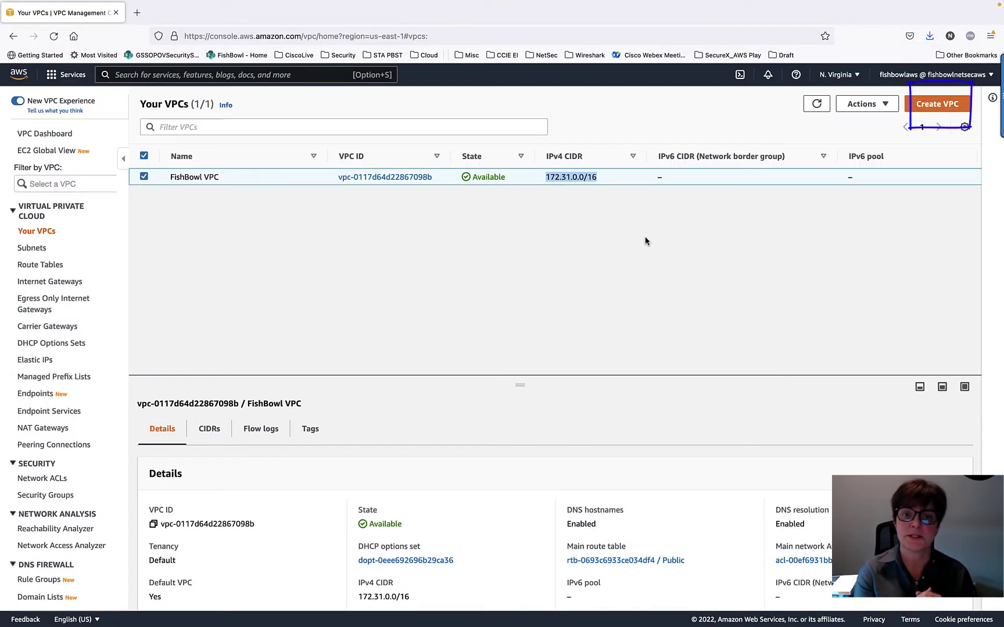
pyautogui.click(948, 105)
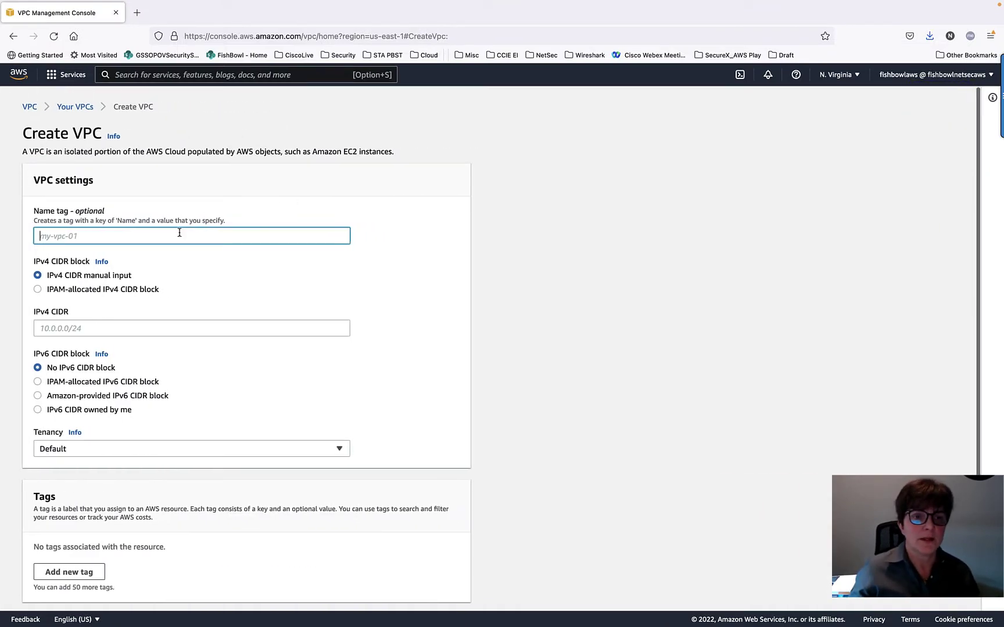
# - Name the VPC 'AWS Ride Along', give it IPv4 CIDR 10.14.0.0/16, and create it
pyautogui.write('AWS')
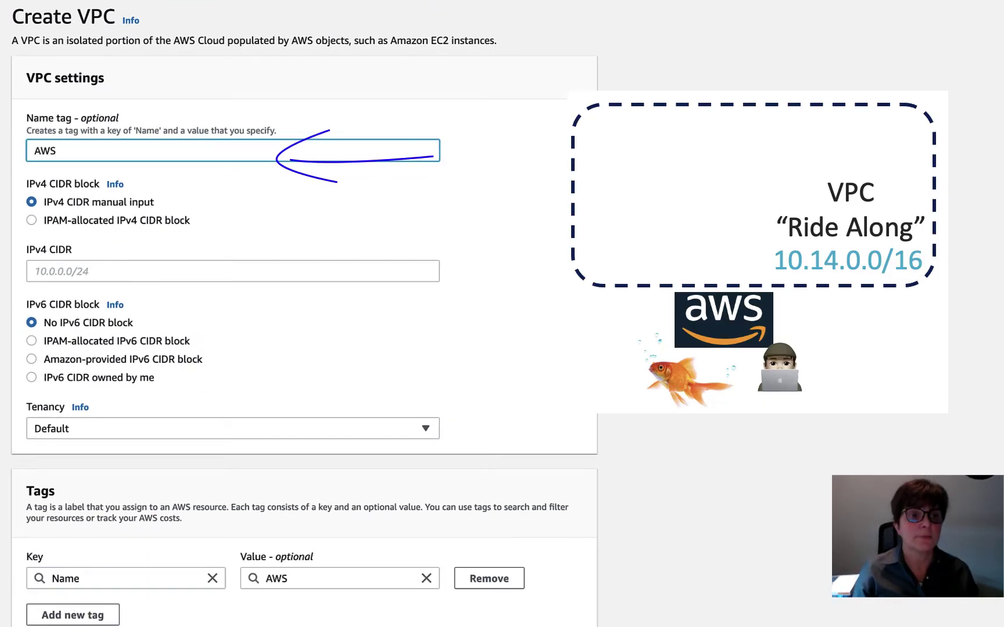
pyautogui.write(' Ride Along')
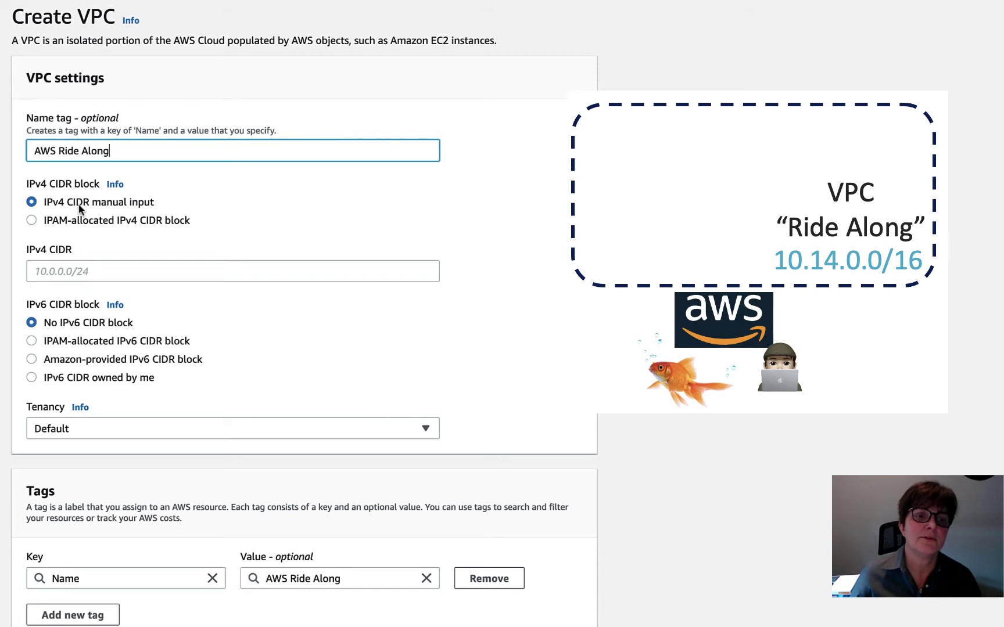
pyautogui.click(85, 271)
pyautogui.write('10.14')
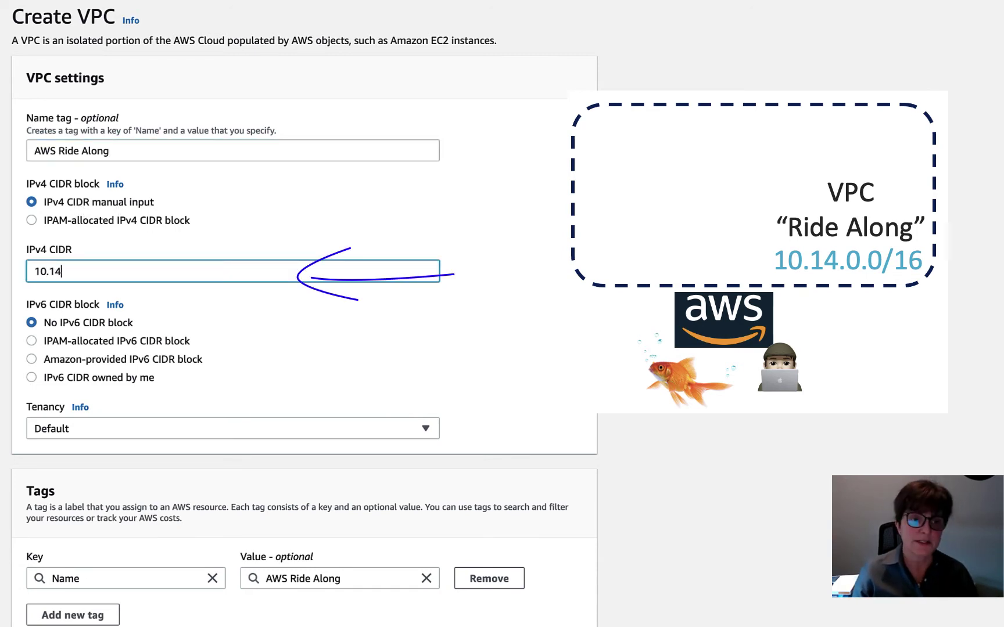
pyautogui.write('.0.0/16')
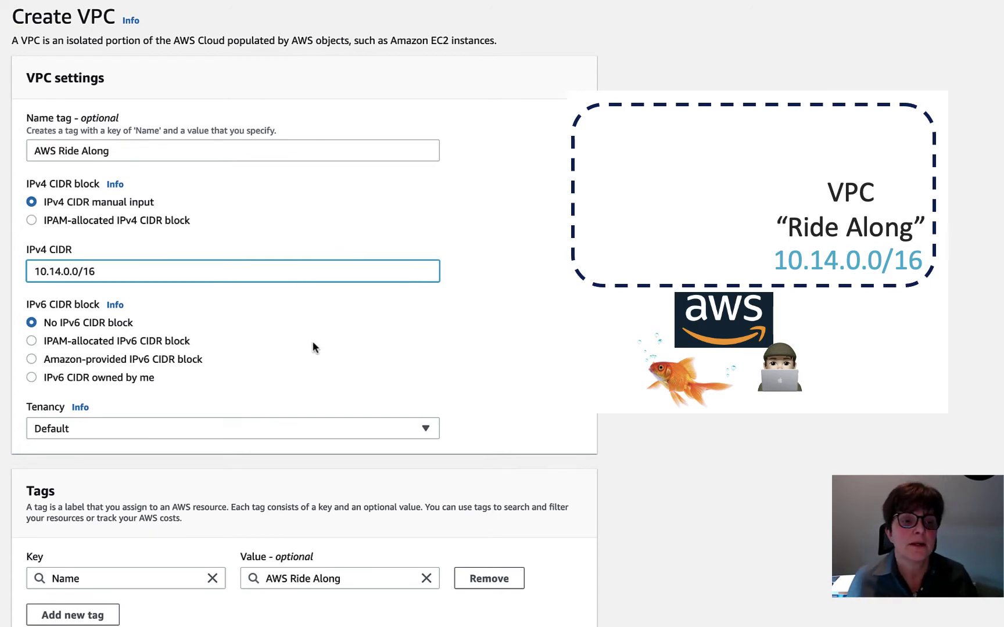
pyautogui.scroll(-2, 313, 347)
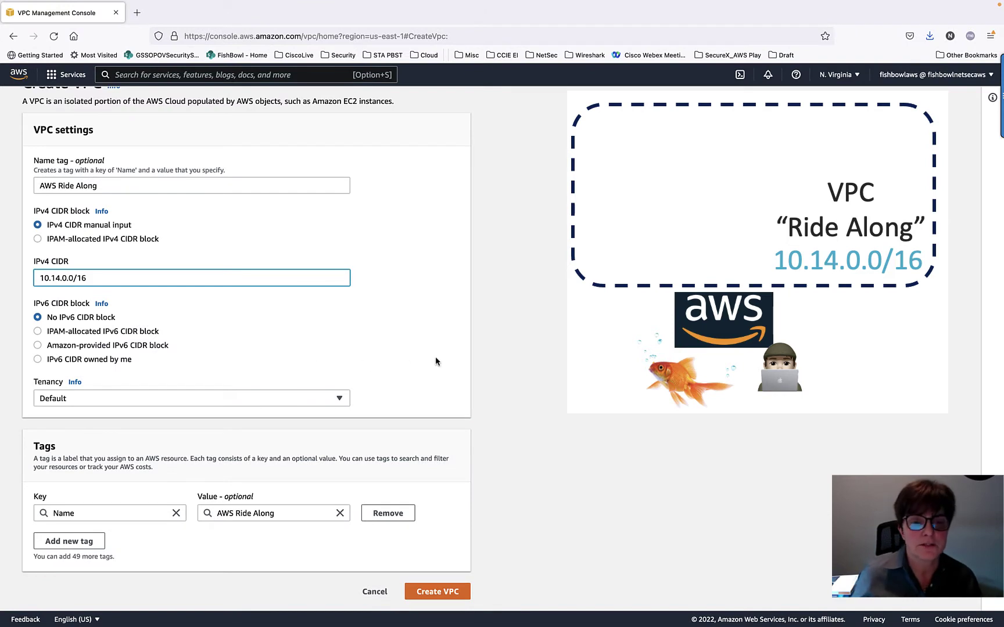
pyautogui.click(434, 595)
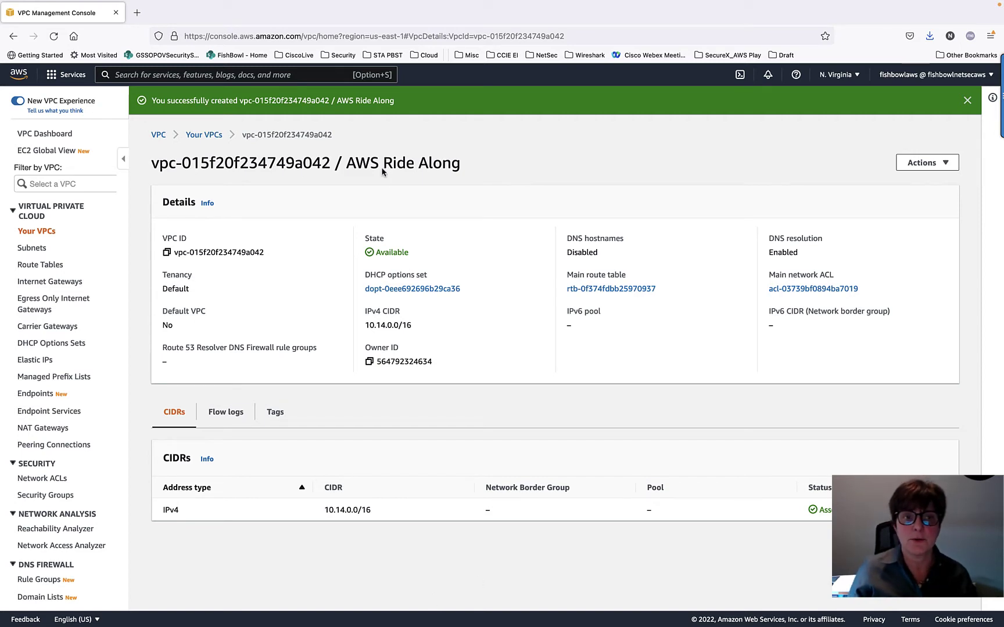
# - Go back to Your VPCs, deselect FishBowl VPC, and show the plan slide before returning
pyautogui.click(198, 136)
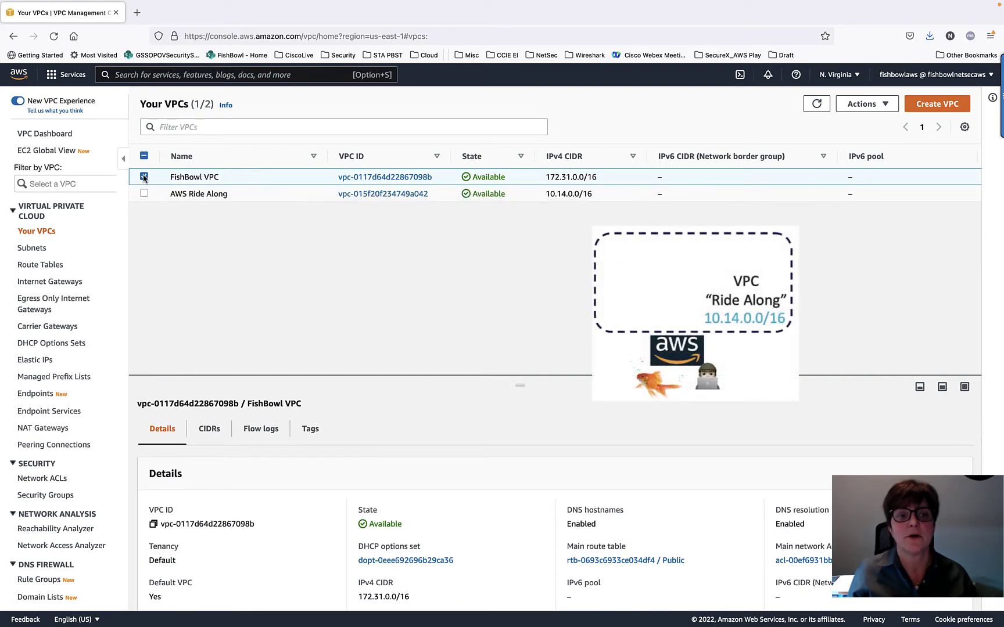
pyautogui.click(200, 180)
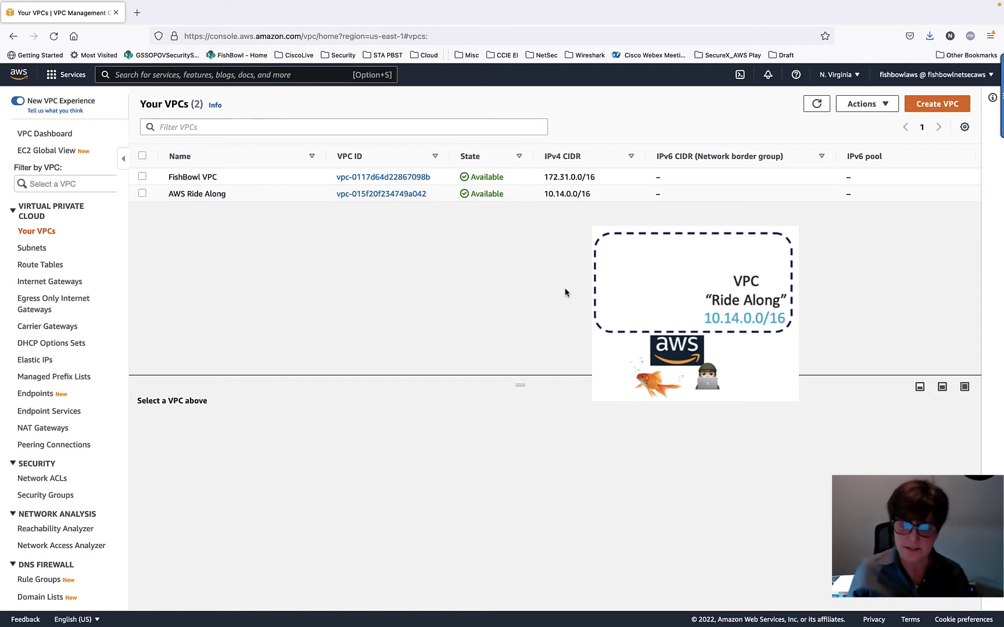
pyautogui.press('super+Tab')
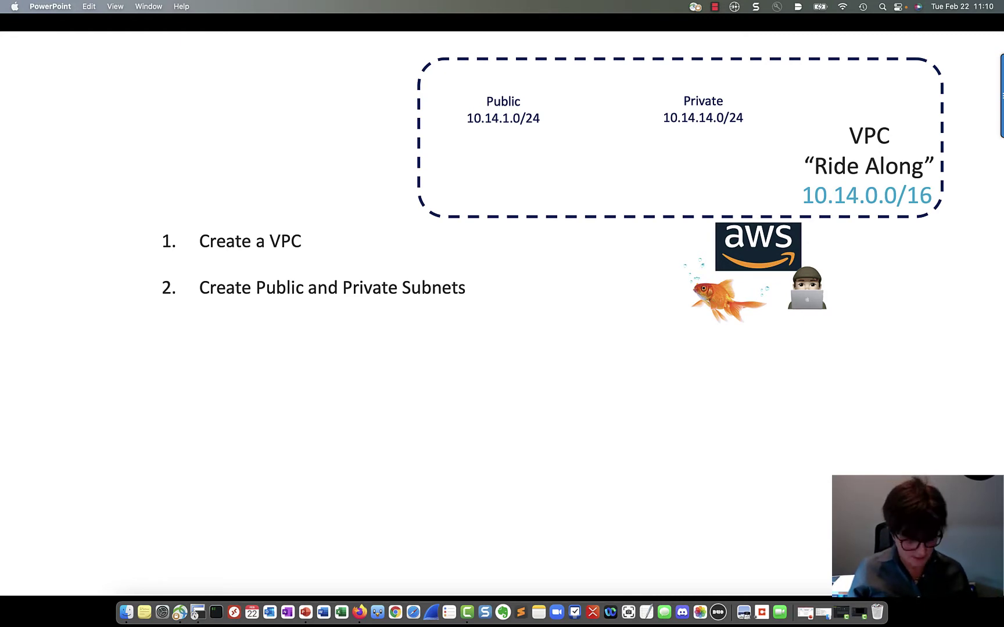
pyautogui.press('super+Tab')
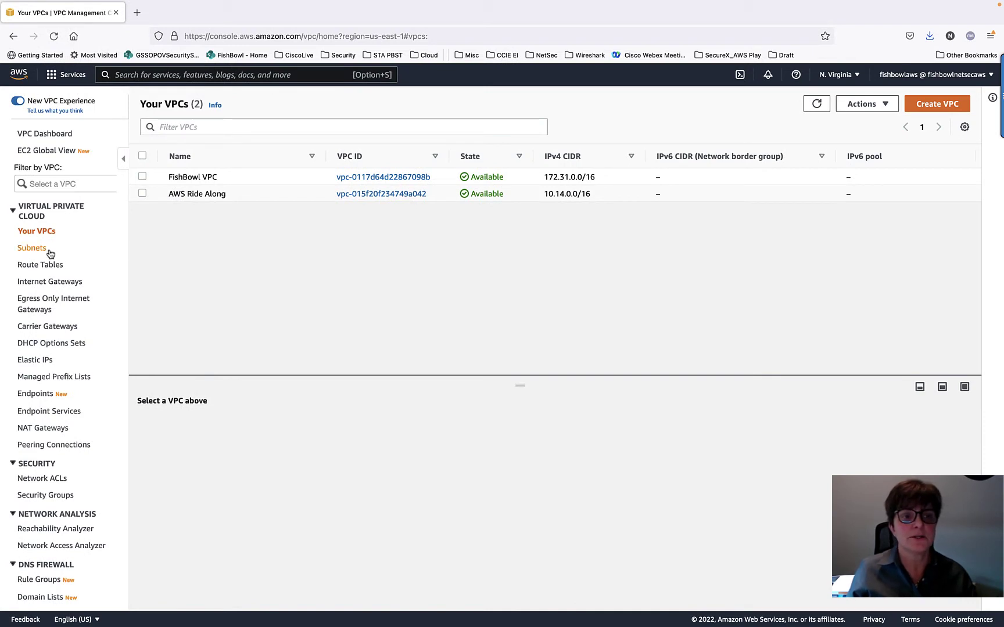
# - On the Subnets list, widen the VPC column to full names, then start a new subnet
pyautogui.click(30, 249)
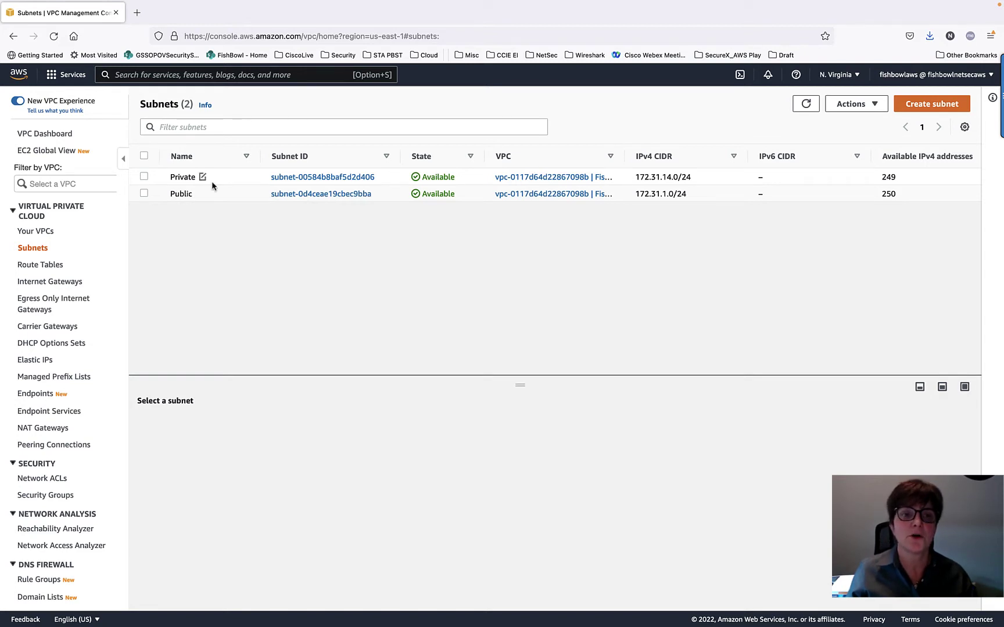
pyautogui.moveTo(624, 156); pyautogui.dragTo(742, 157)
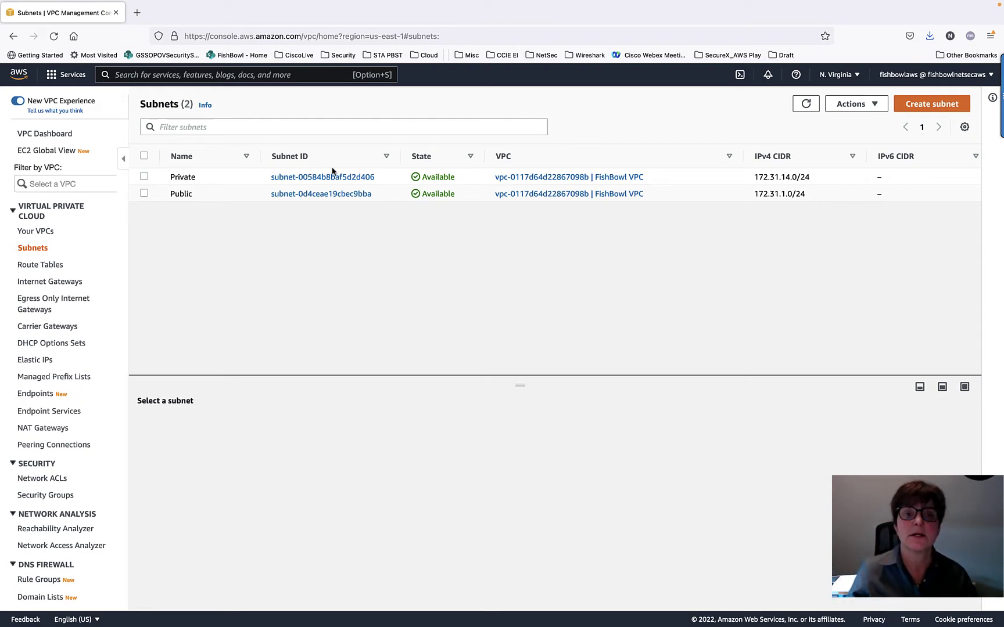
pyautogui.click(921, 105)
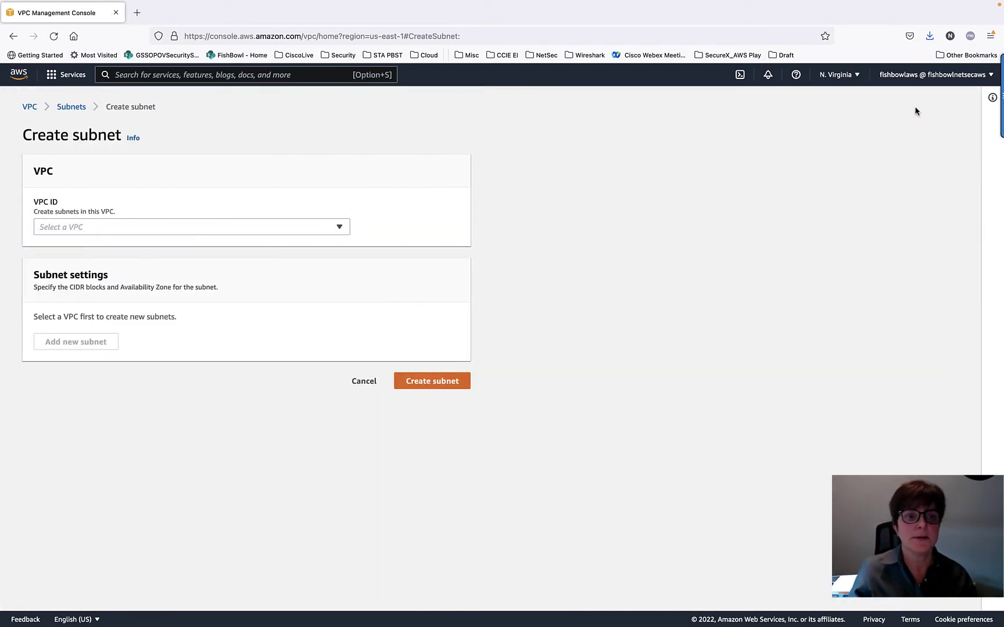
# - Place the new subnet in the AWS Ride Along VPC and name it 'Public RideAlong Subnet'
pyautogui.click(197, 228)
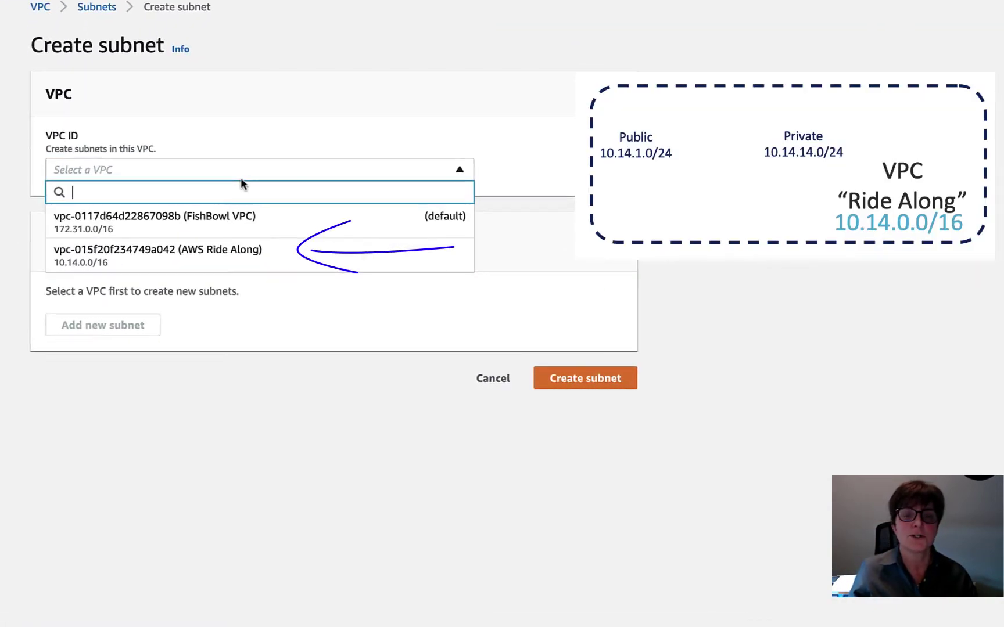
pyautogui.click(244, 265)
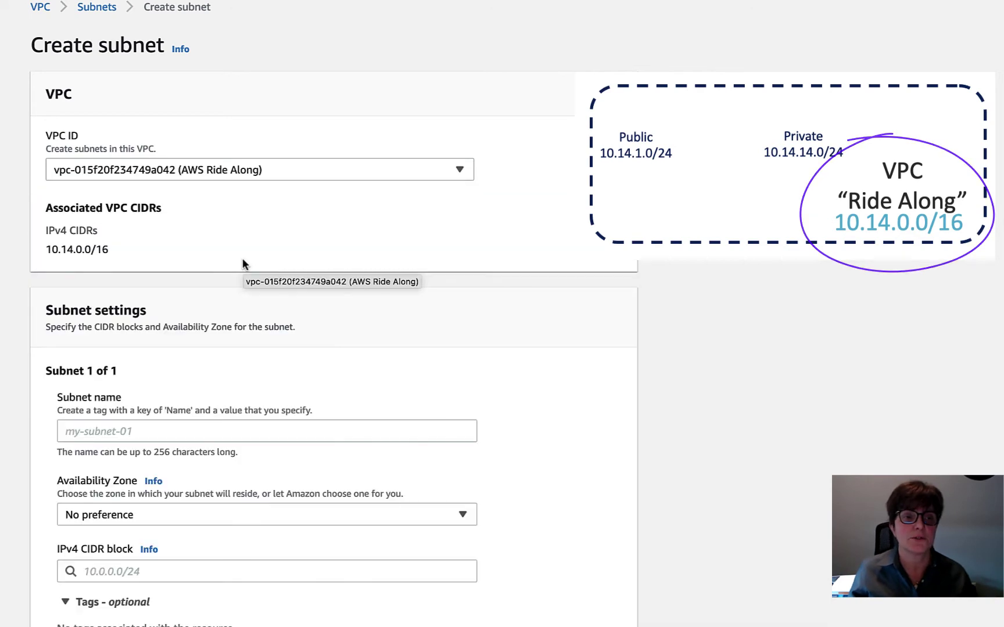
pyautogui.moveTo(46, 251); pyautogui.dragTo(350, 252)
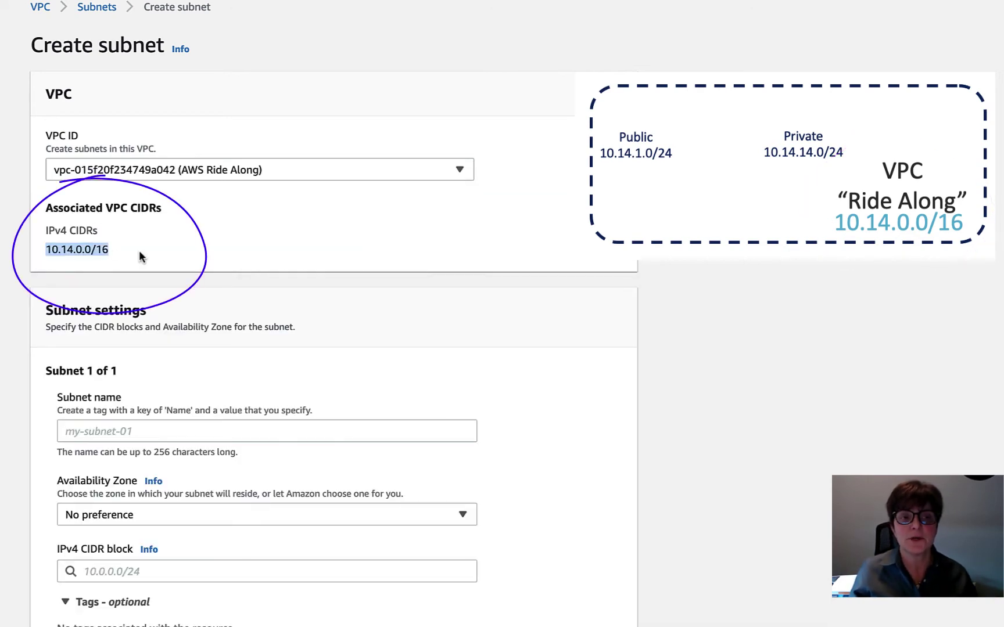
pyautogui.scroll(-2, 350, 253)
pyautogui.scroll(-1, 351, 255)
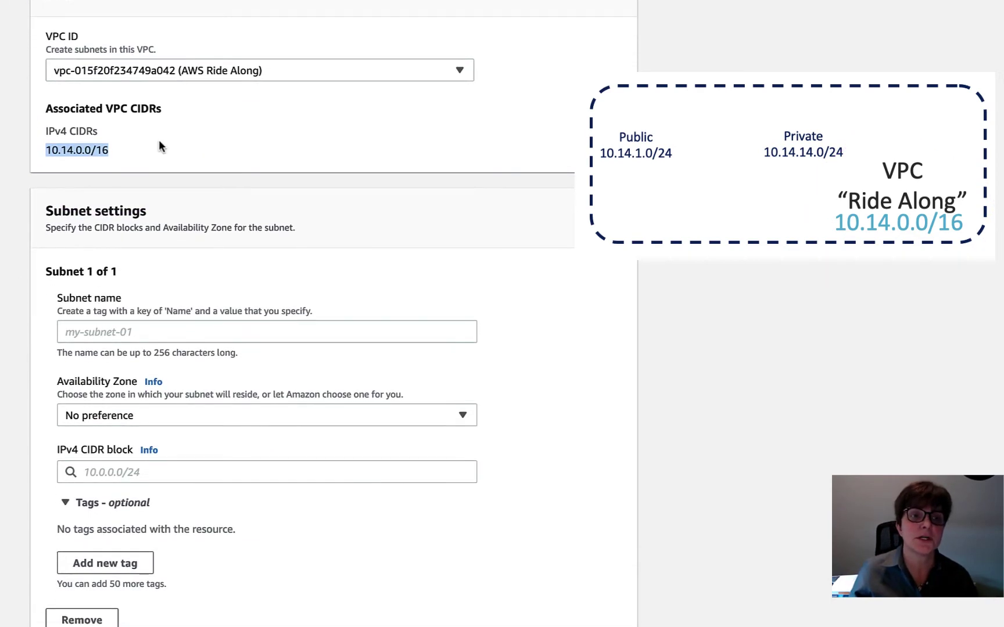
pyautogui.scroll(-2, 240, 152)
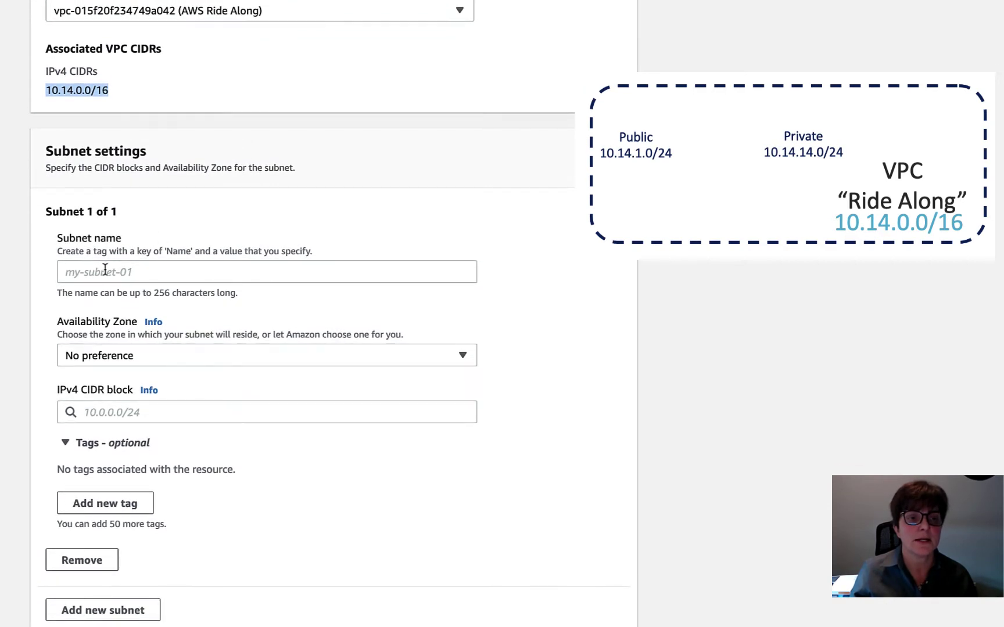
pyautogui.click(97, 273)
pyautogui.moveTo(526, 267)
pyautogui.mouseDown()
pyautogui.moveTo(455, 270)
pyautogui.moveTo(430, 292)
pyautogui.mouseUp()
pyautogui.moveTo(370, 268); pyautogui.dragTo(423, 241)
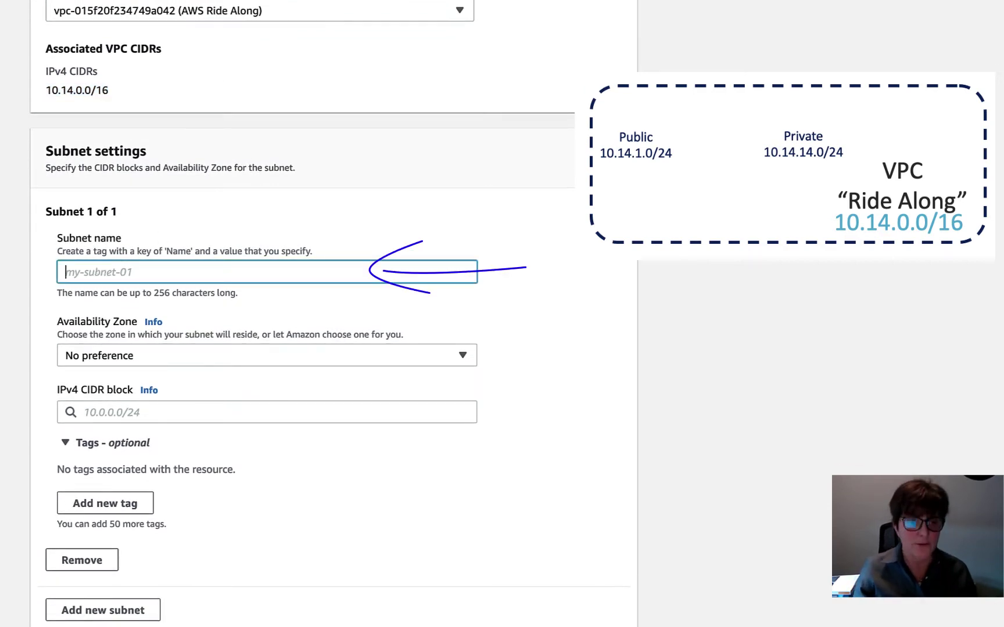
pyautogui.write('Publ')
pyautogui.moveTo(564, 103)
pyautogui.mouseDown()
pyautogui.moveTo(633, 71)
pyautogui.moveTo(726, 191)
pyautogui.moveTo(587, 76)
pyautogui.mouseUp()
pyautogui.write('ic')
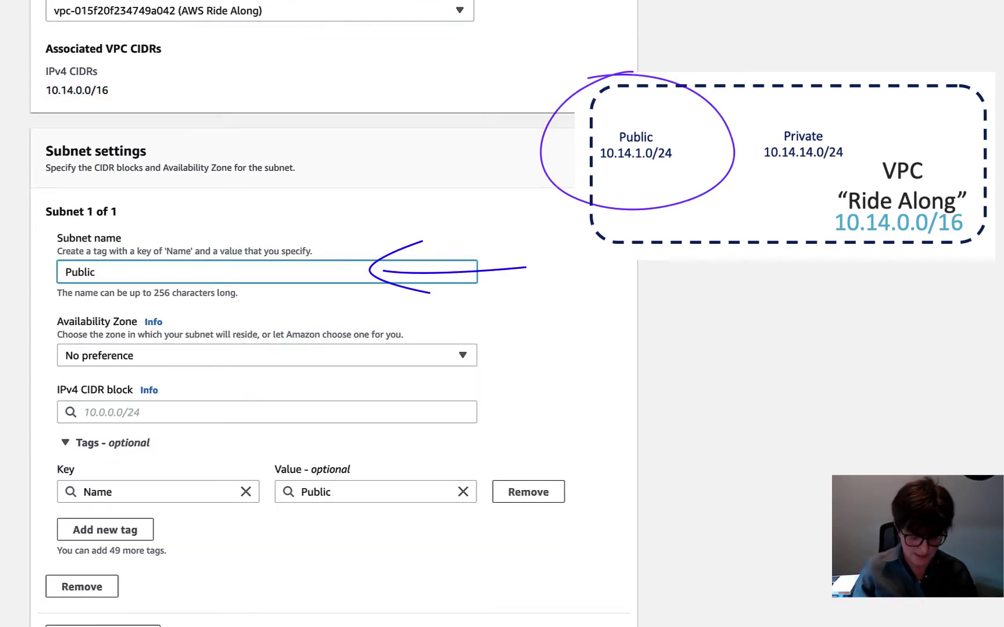
pyautogui.write(' RideAlong')
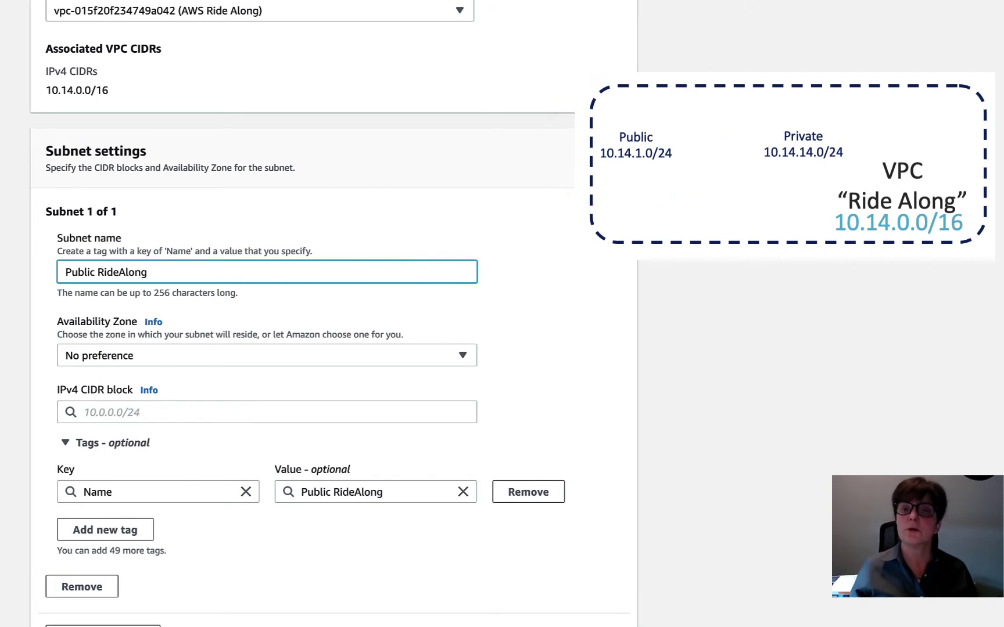
pyautogui.write(' Subn et')
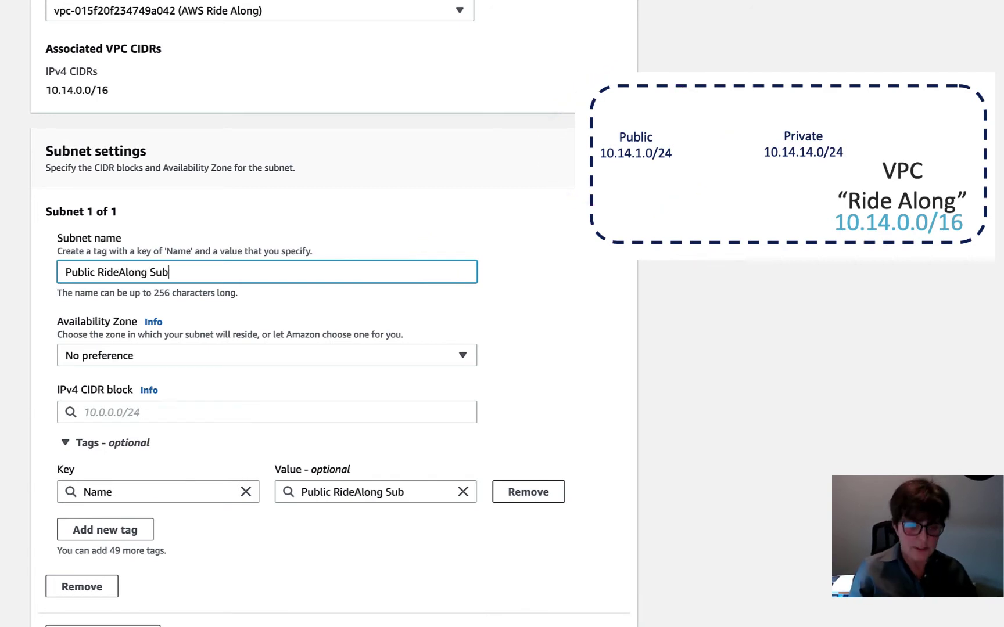
pyautogui.press('BackSpace')
pyautogui.press('BackSpace')
pyautogui.press('BackSpace')
pyautogui.write('et')
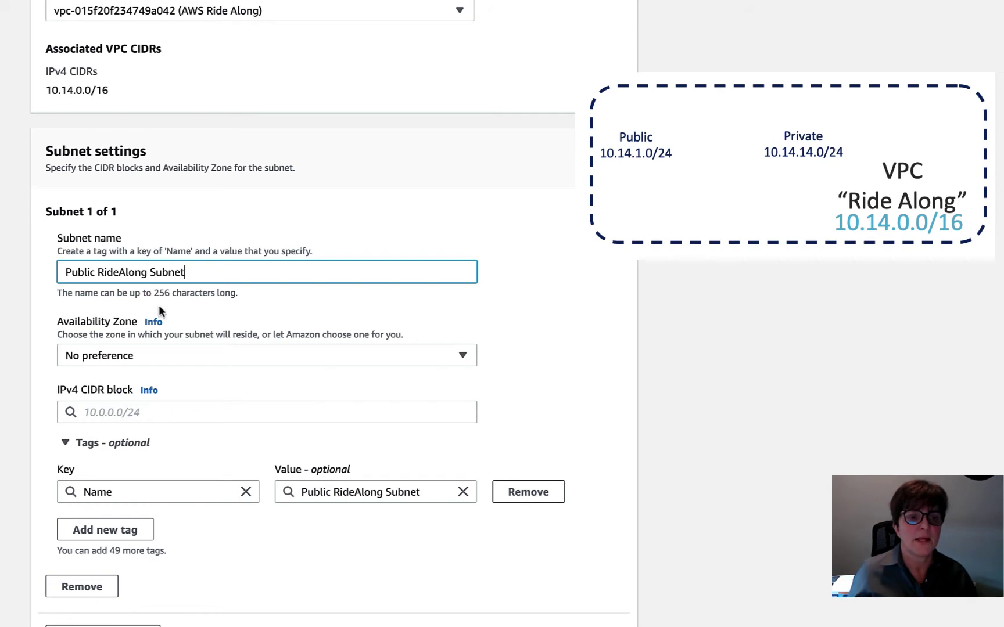
# - Put the subnet in us-east-1a with CIDR 10.14.1.0/24 and create it
pyautogui.click(184, 354)
pyautogui.click(189, 418)
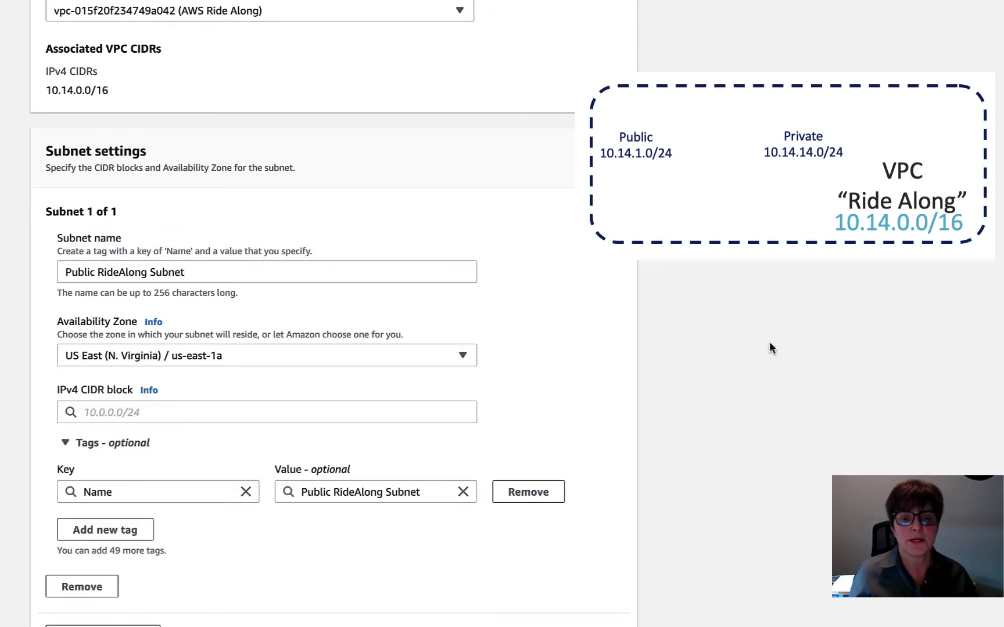
pyautogui.scroll(-1, 604, 345)
pyautogui.click(163, 387)
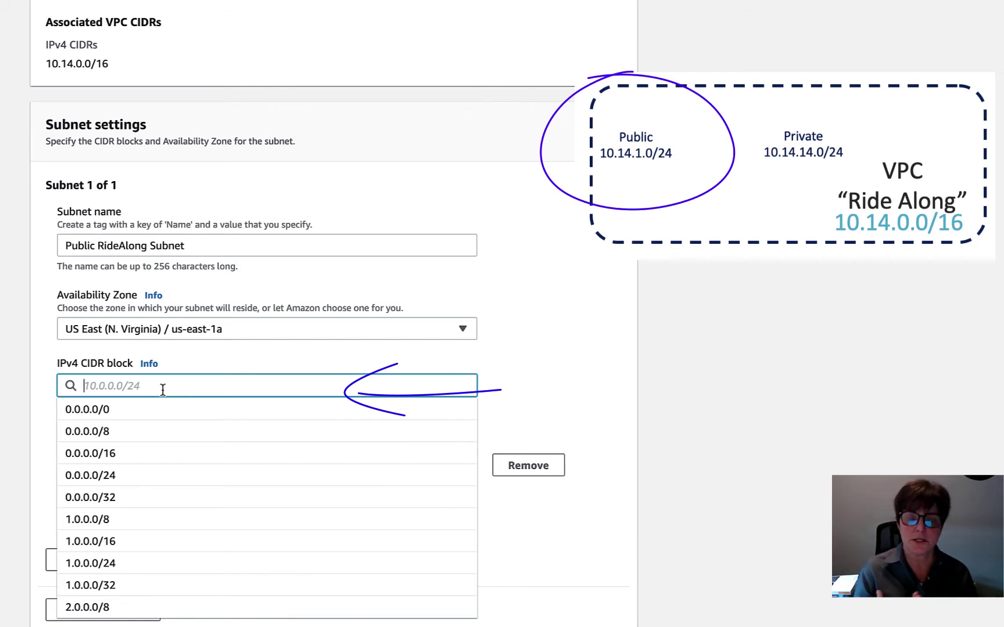
pyautogui.write('10.0.')
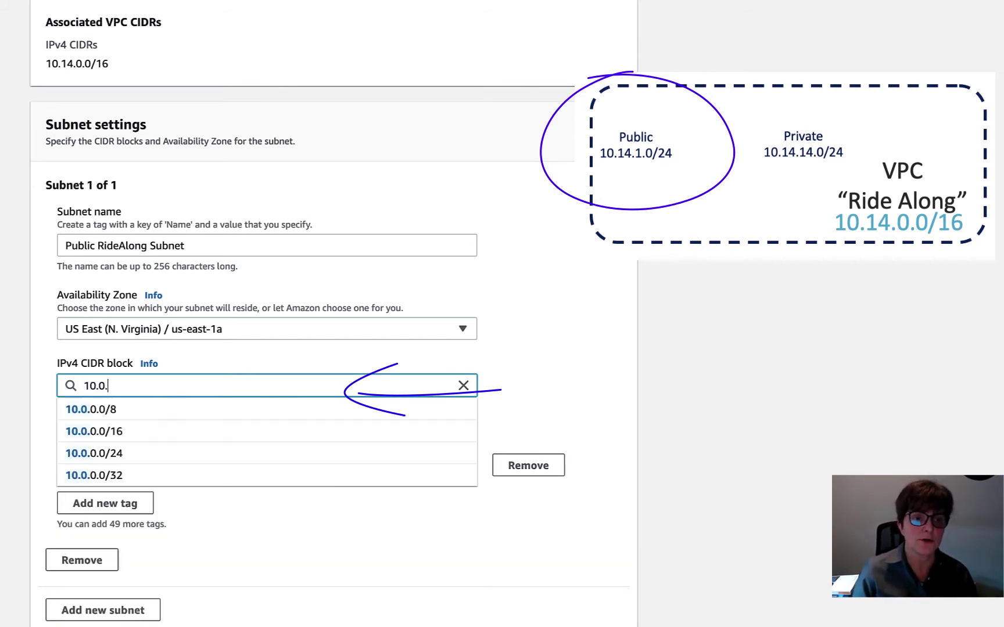
pyautogui.press('BackSpace')
pyautogui.press('BackSpace')
pyautogui.write('14')
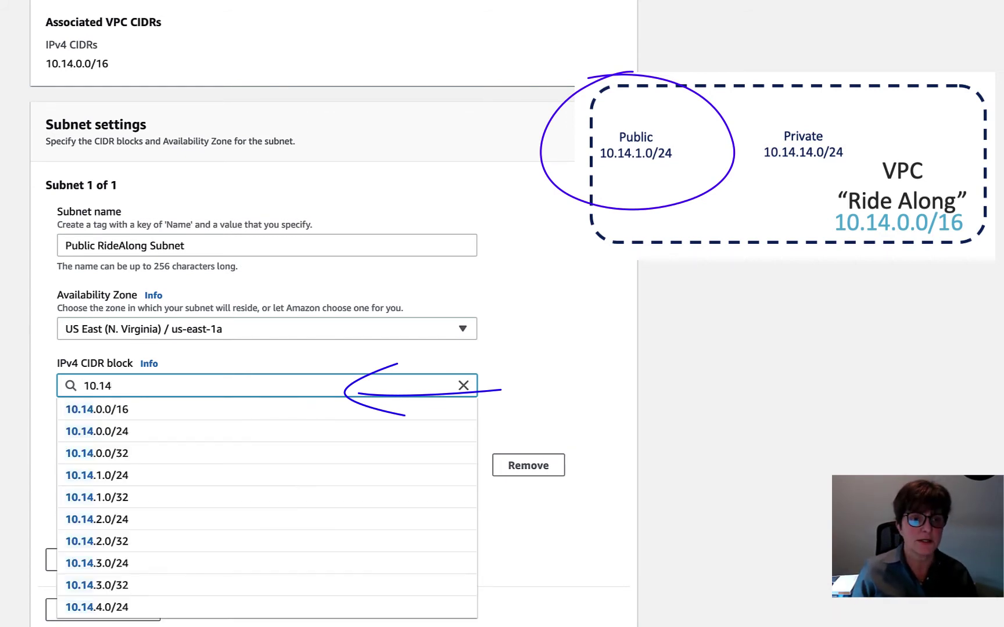
pyautogui.write('.0')
pyautogui.press('BackSpace')
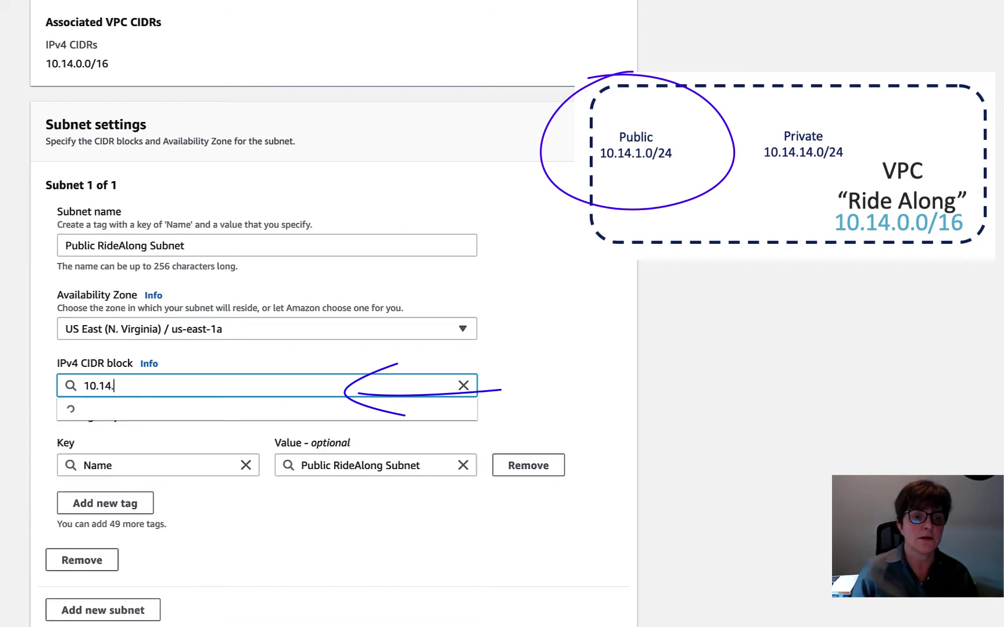
pyautogui.write('1.0')
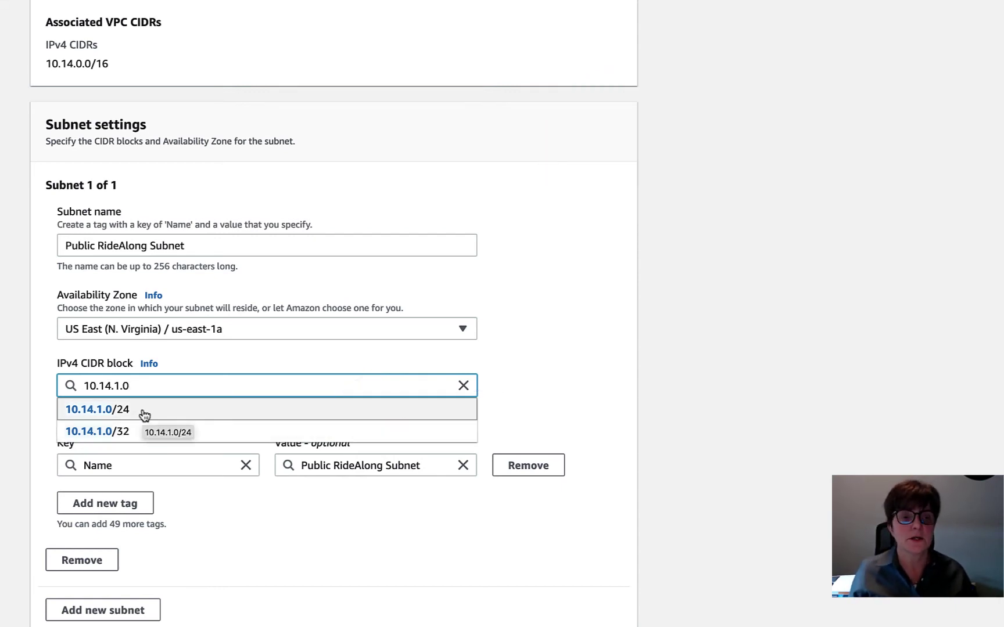
pyautogui.click(143, 414)
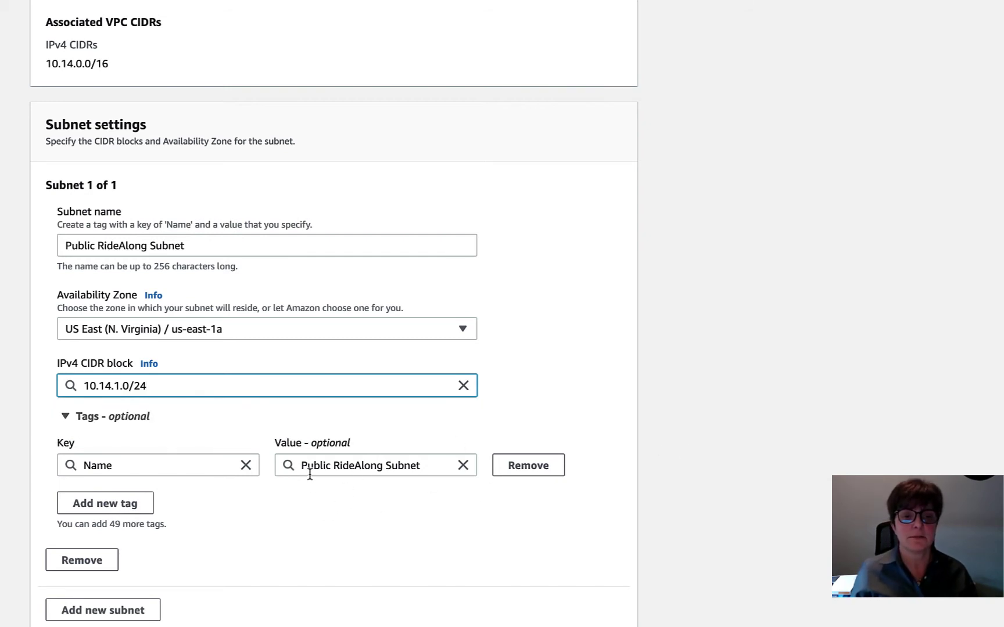
pyautogui.click(604, 624)
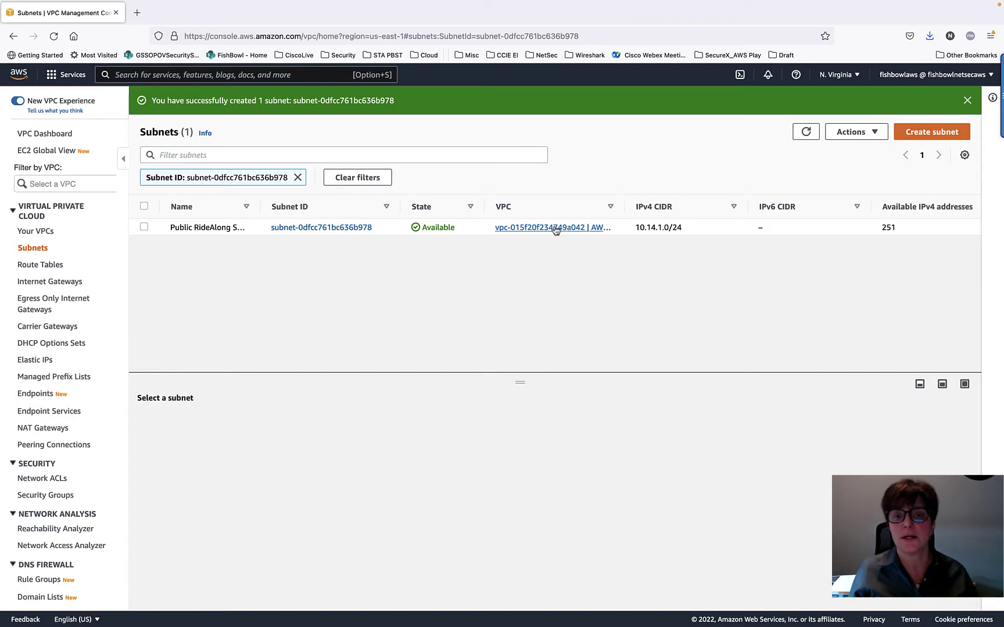
# - Widen the subnet list's VPC column, then begin another new subnet
pyautogui.moveTo(625, 206); pyautogui.dragTo(768, 200)
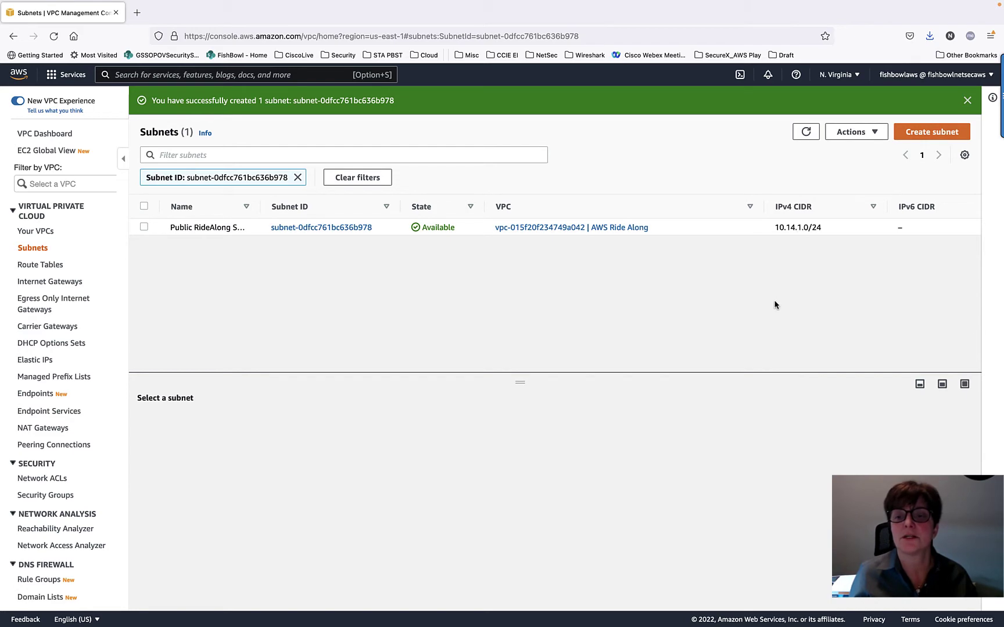
pyautogui.click(934, 133)
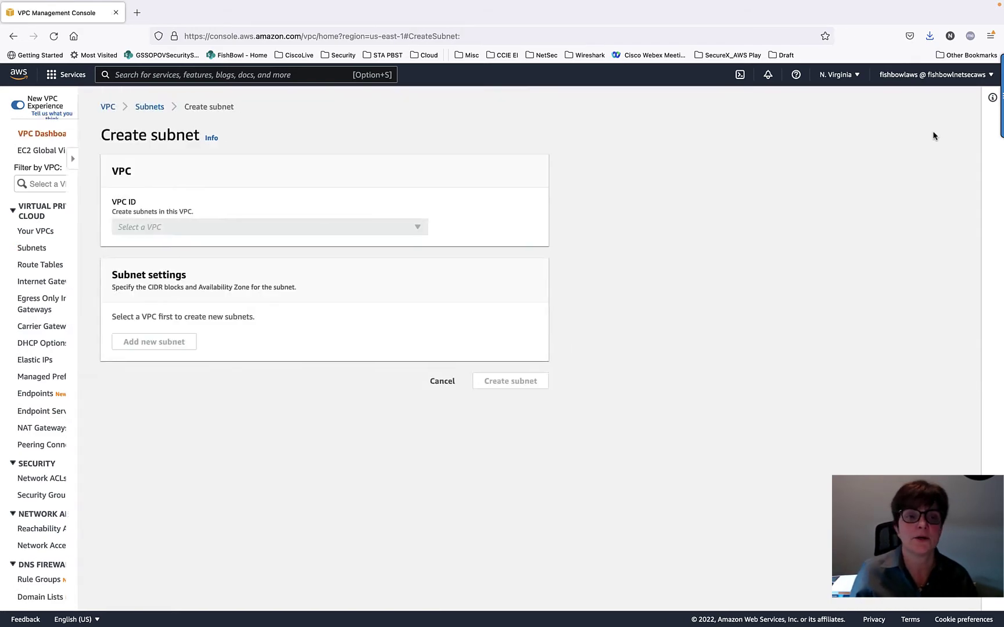
# - Place the subnet in the AWS Ride Along VPC and name it 'Private AWS RideAlong Subnet'
pyautogui.click(212, 230)
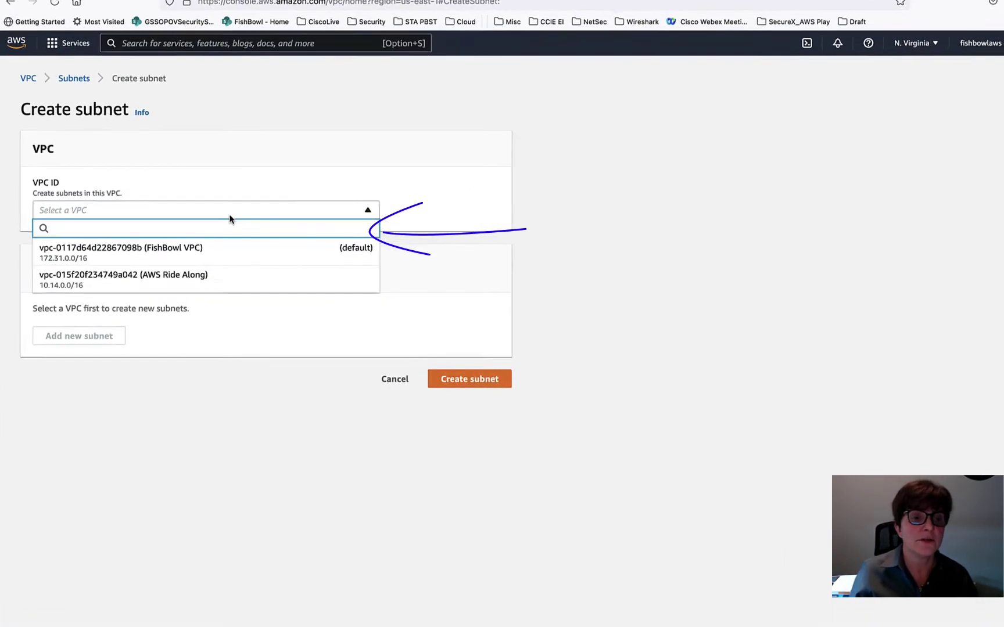
pyautogui.click(198, 288)
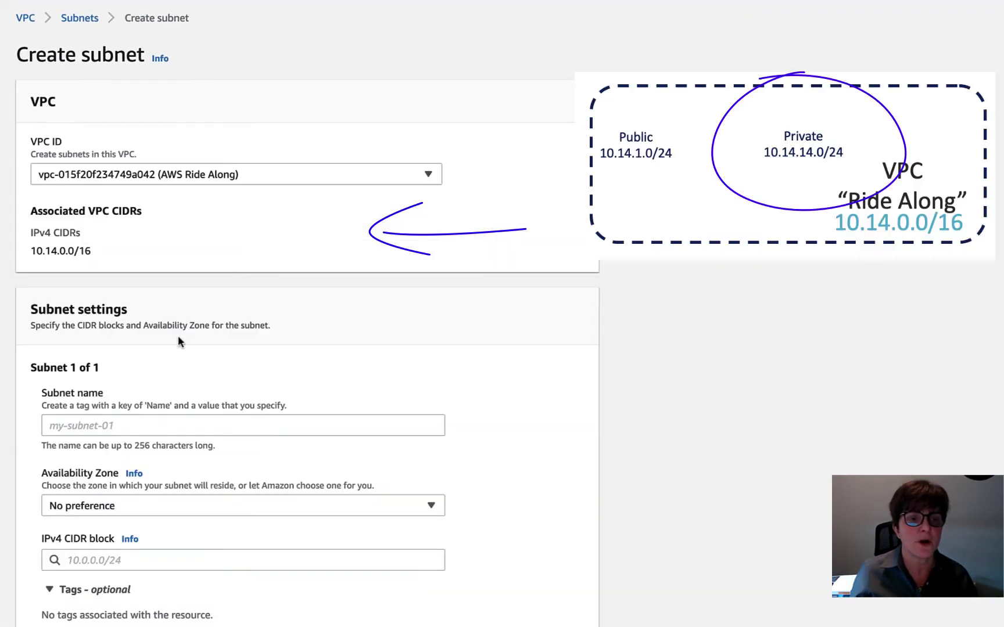
pyautogui.scroll(-3, 175, 345)
pyautogui.click(67, 327)
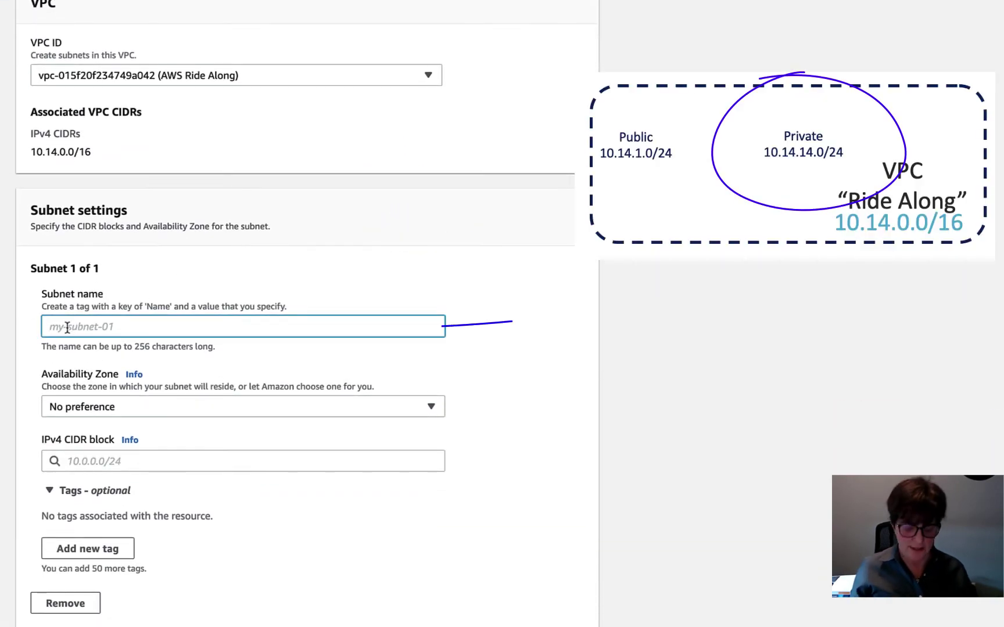
pyautogui.write('Private')
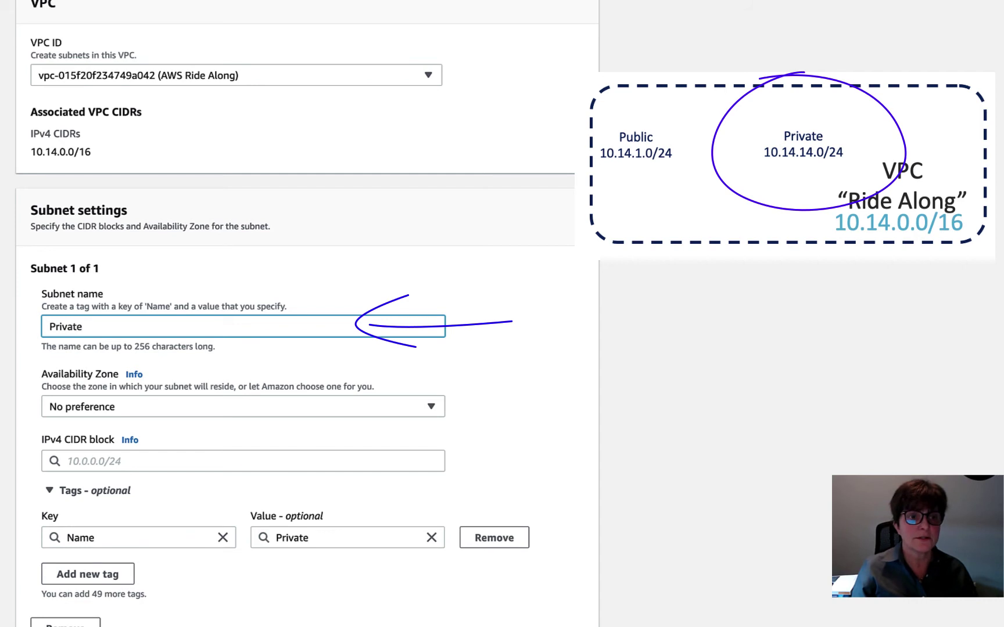
pyautogui.write(' AWS')
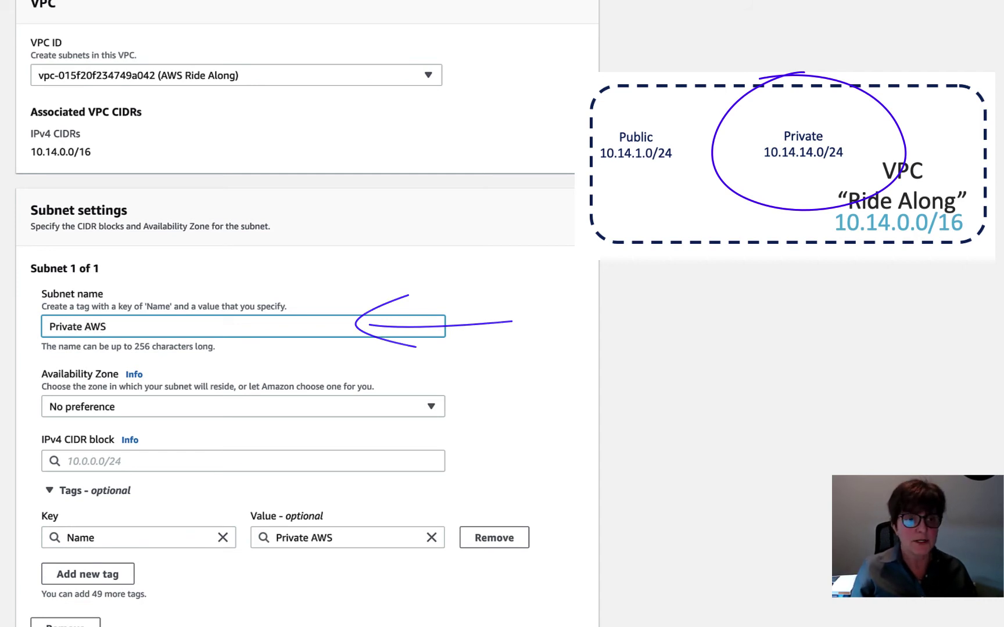
pyautogui.write(' Rid')
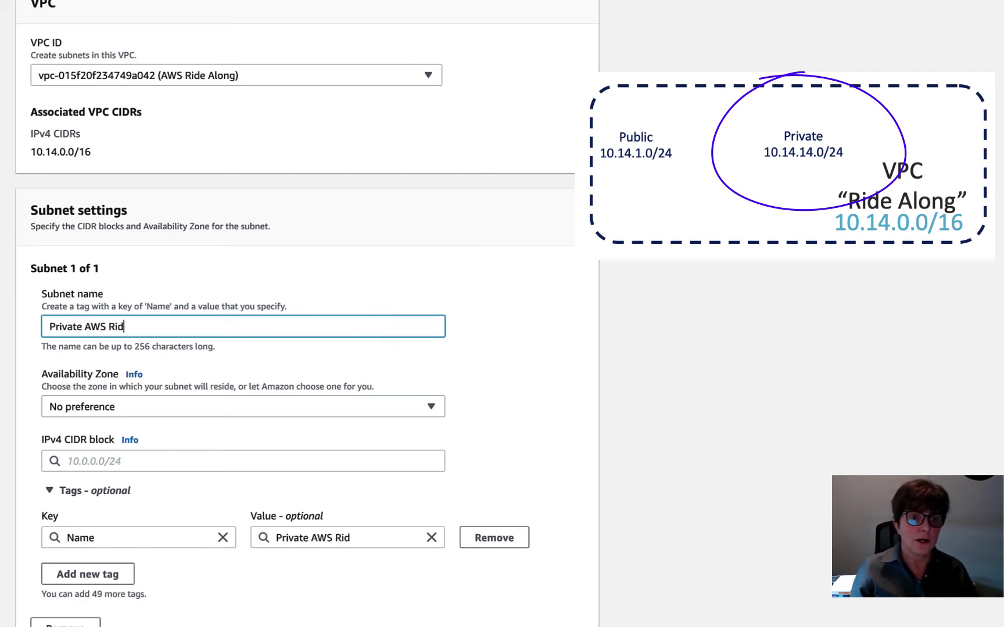
pyautogui.write('eAlong Subnte')
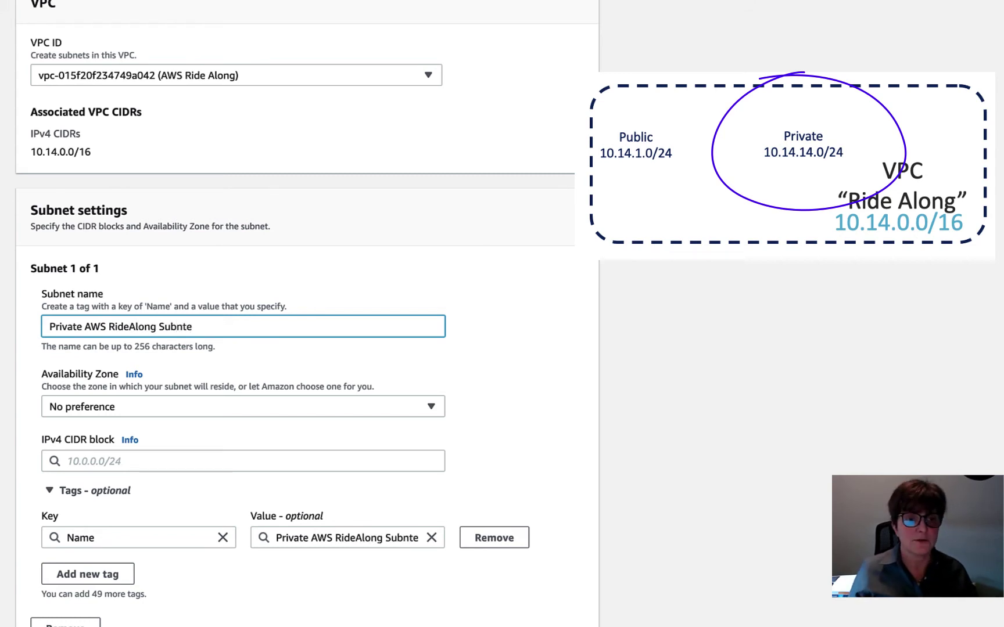
pyautogui.press('BackSpace')
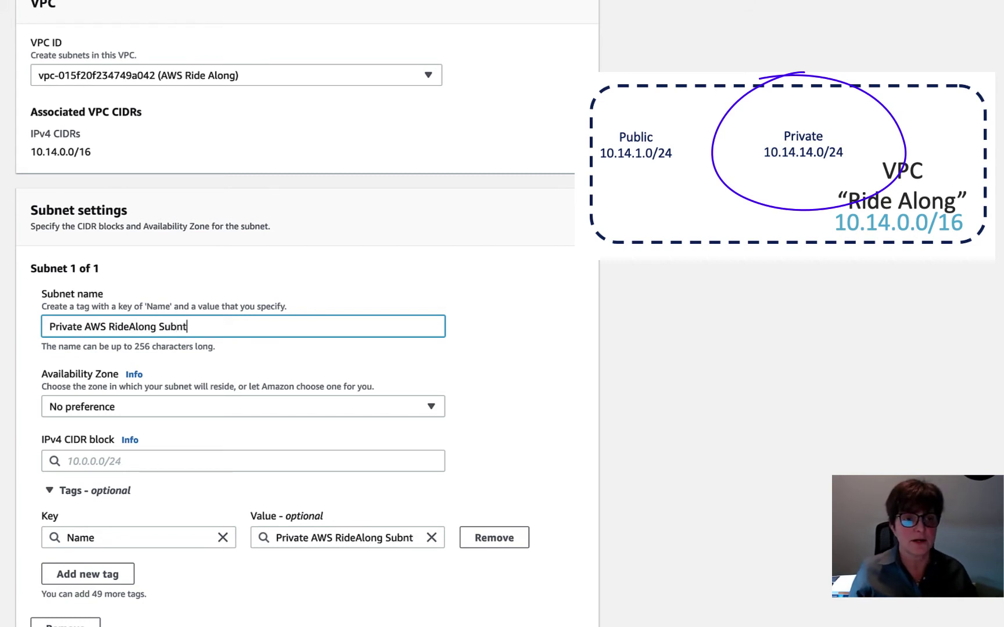
pyautogui.press('BackSpace')
pyautogui.write('et')
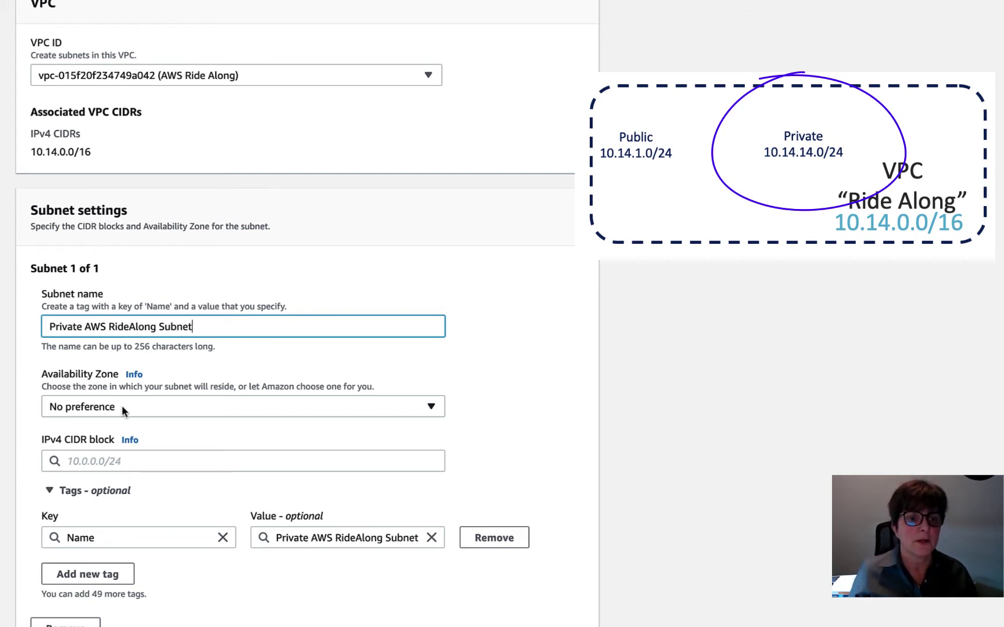
# - Put the subnet in us-east-1a with CIDR 10.14.14.0/24 and create it
pyautogui.click(124, 409)
pyautogui.click(165, 220)
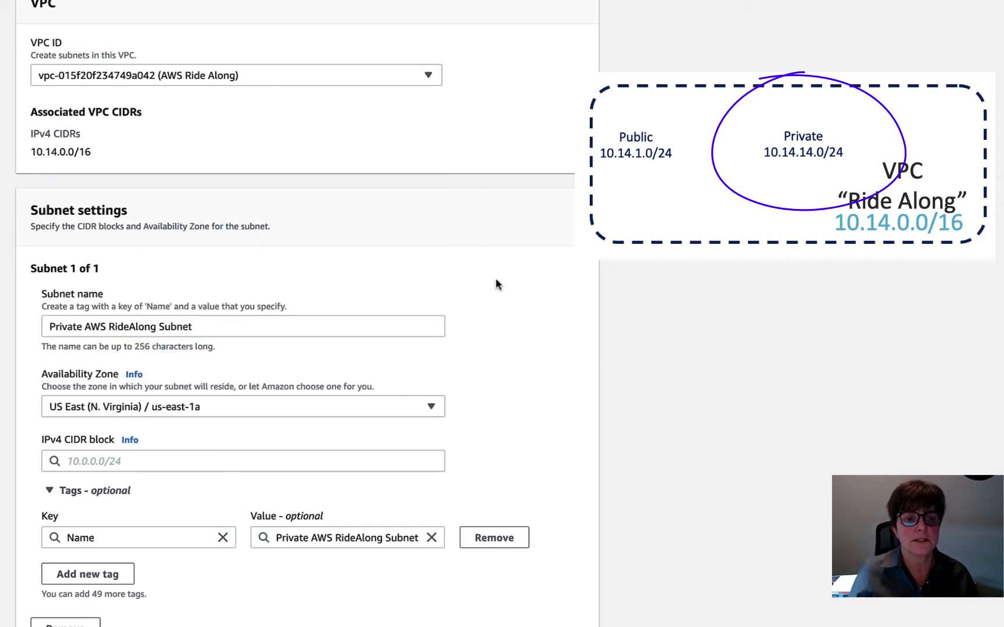
pyautogui.scroll(-3, 448, 314)
pyautogui.click(175, 382)
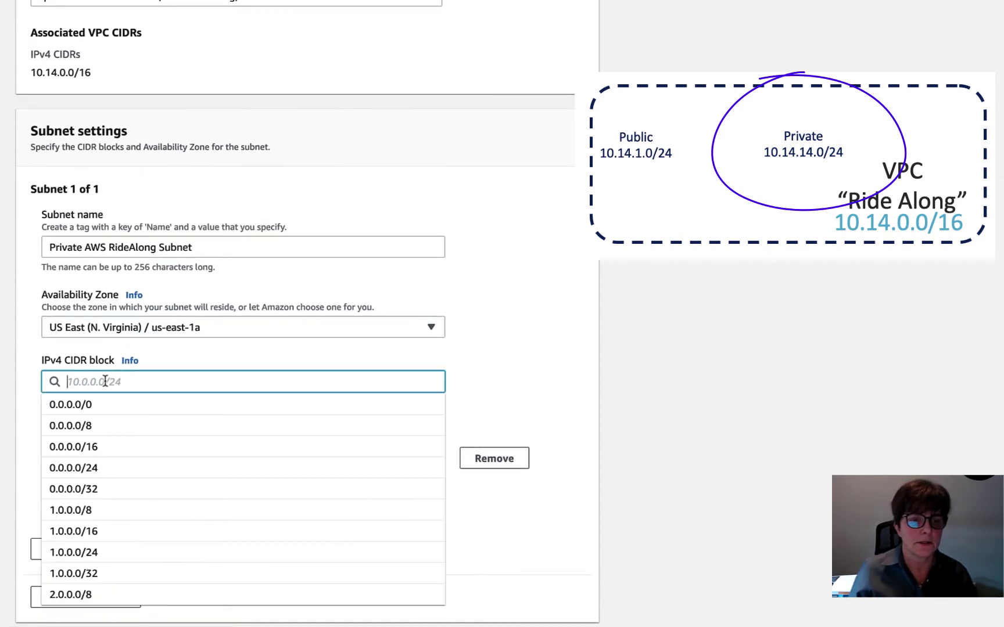
pyautogui.write('10.14.14')
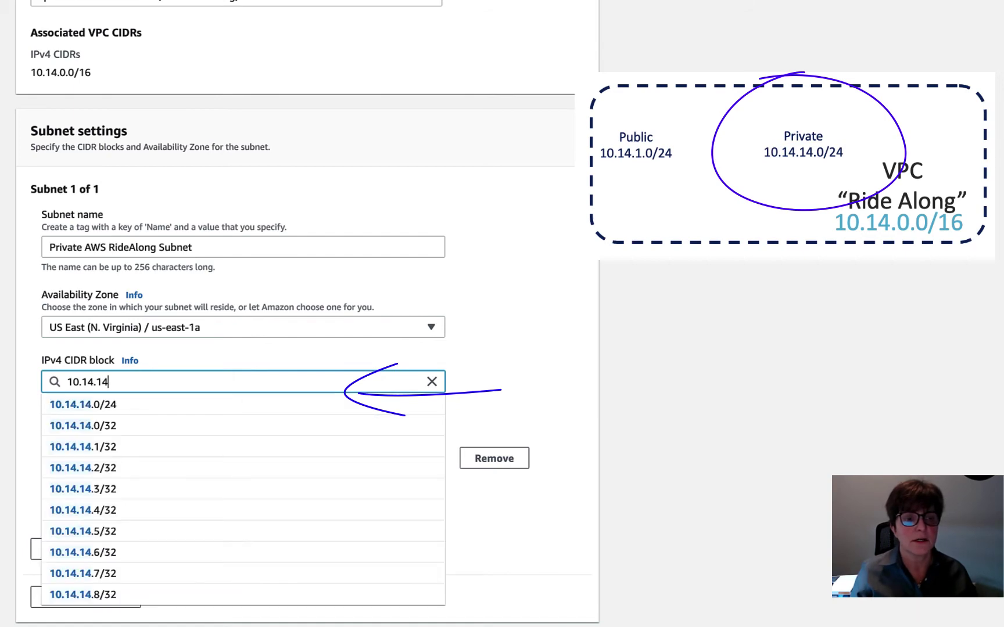
pyautogui.click(112, 409)
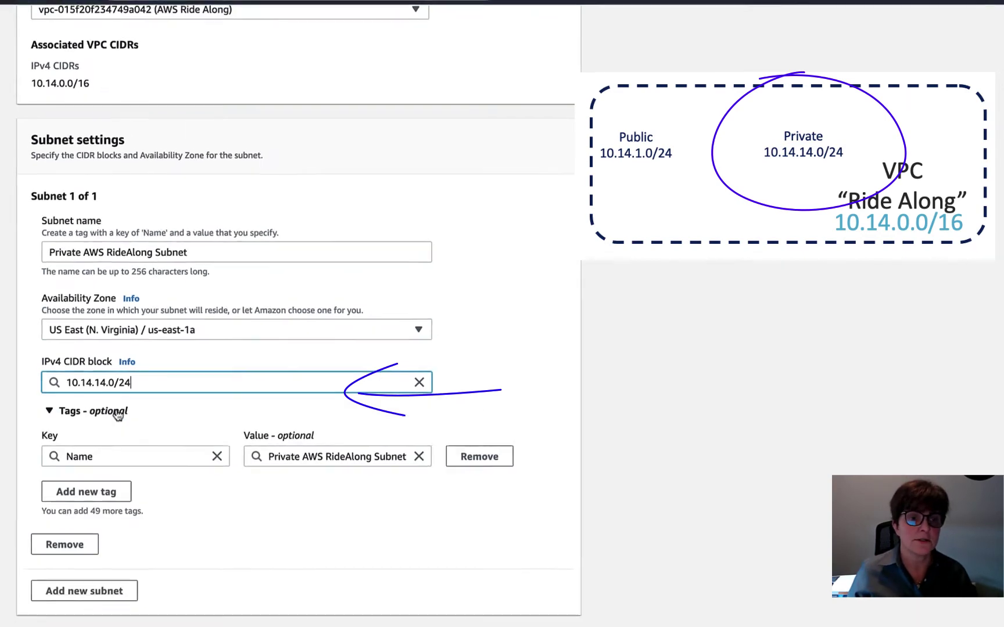
pyautogui.click(449, 588)
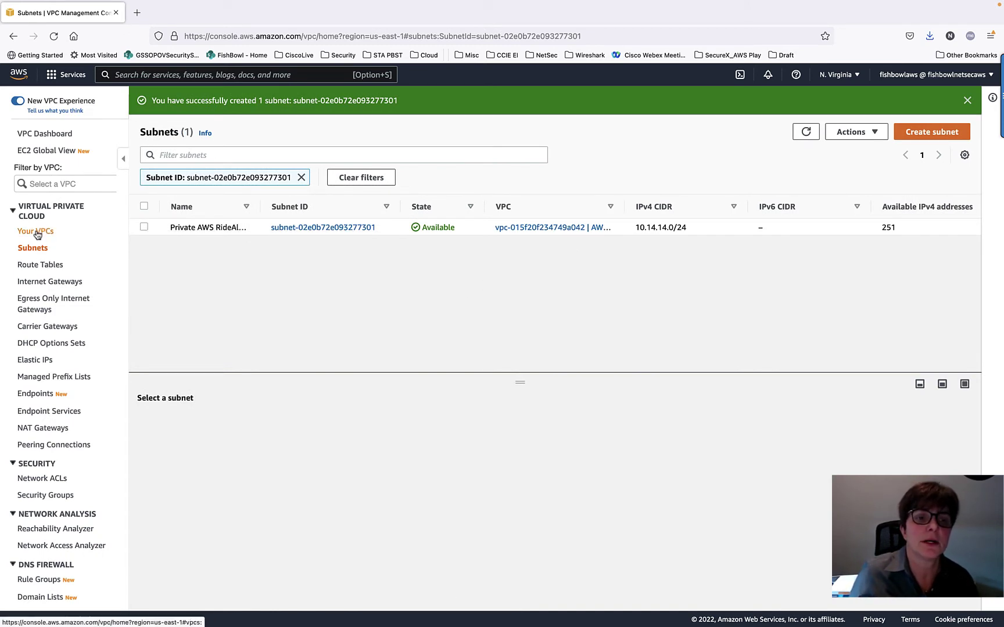
# - Clear the filter to list all four subnets and select the Private AWS RideAlong Subnet
pyautogui.click(301, 177)
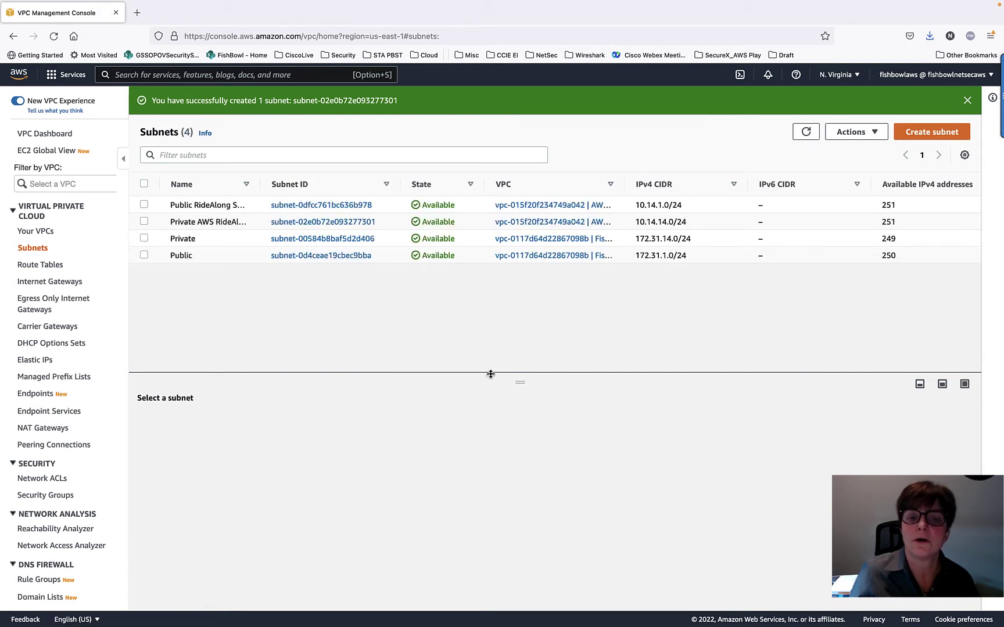
pyautogui.moveTo(260, 183); pyautogui.dragTo(312, 184)
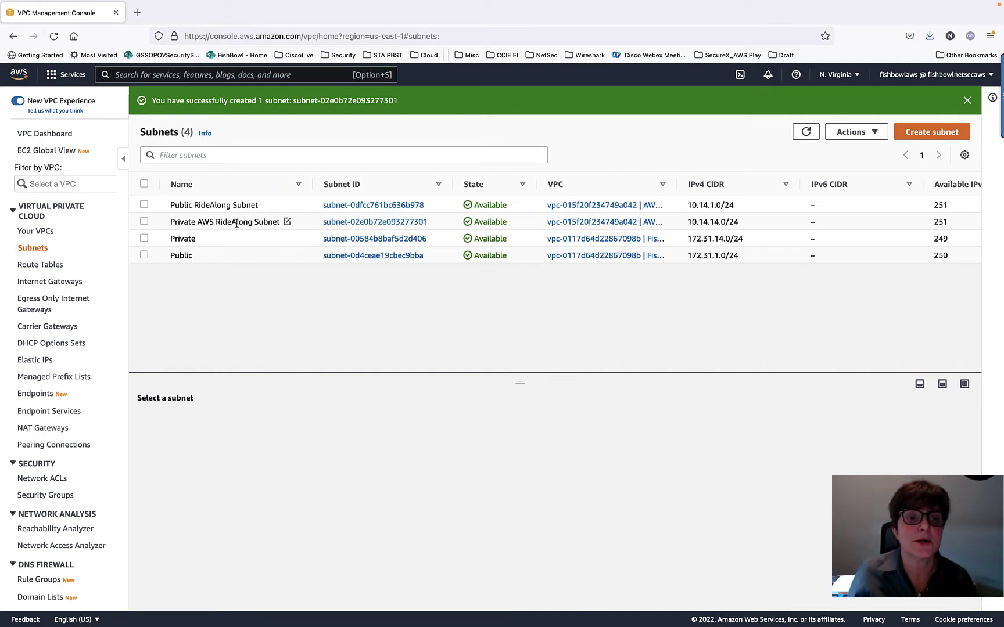
pyautogui.click(143, 223)
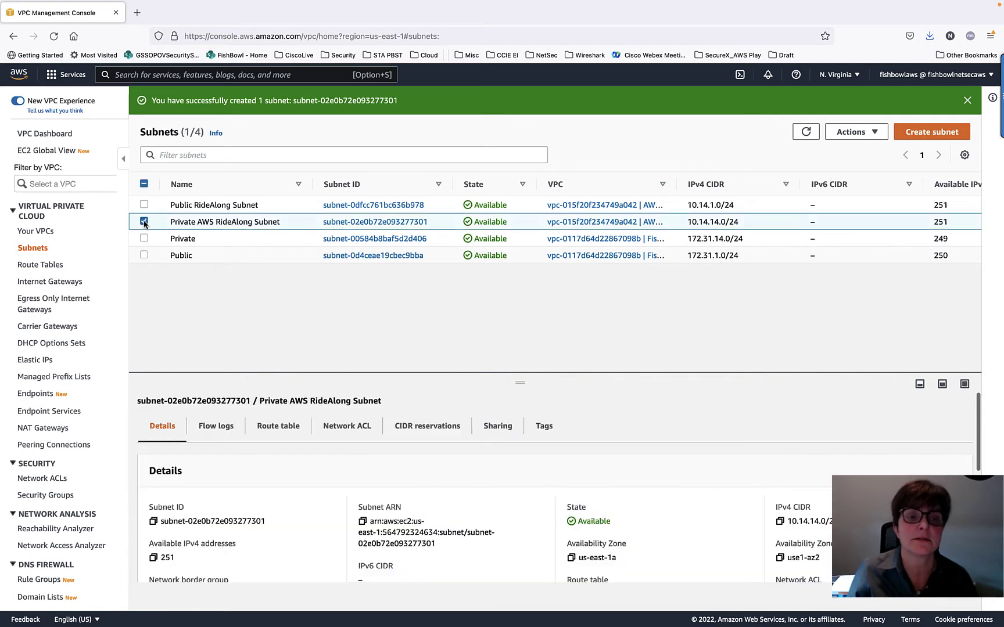
# - Change its Name tag to 'Private RideAlong Subnet', then switch to the PowerPoint slide
pyautogui.click(550, 428)
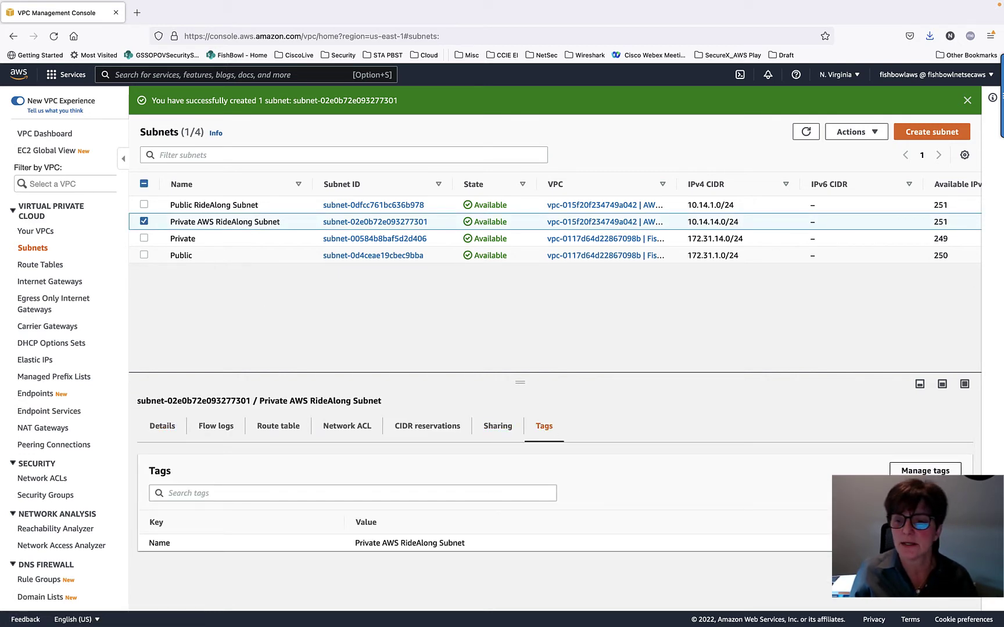
pyautogui.click(924, 471)
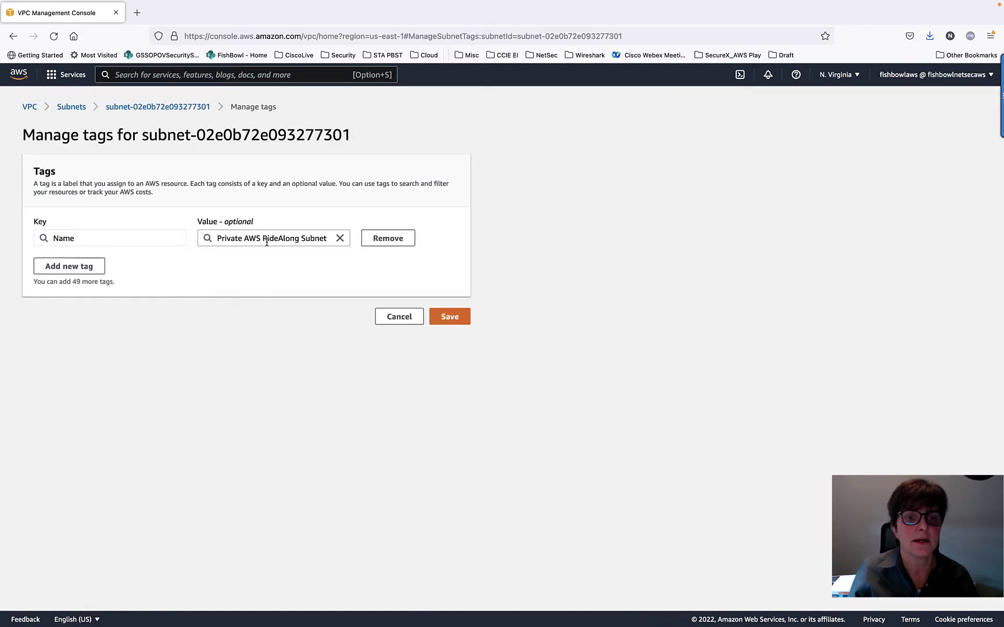
pyautogui.click(261, 237)
pyautogui.press('BackSpace')
pyautogui.press('BackSpace')
pyautogui.press('BackSpace')
pyautogui.press('BackSpace')
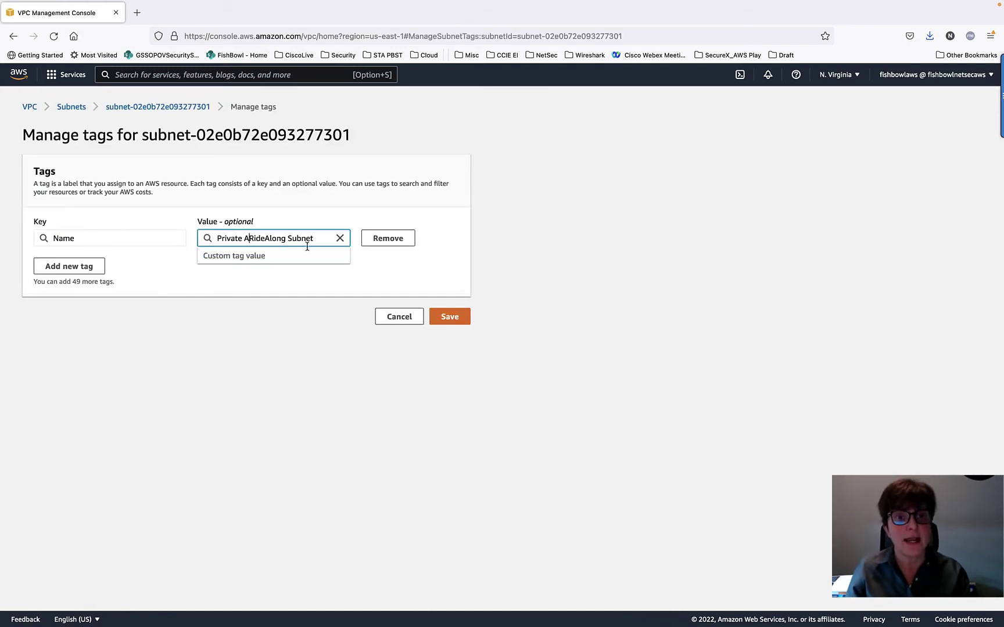
pyautogui.click(450, 316)
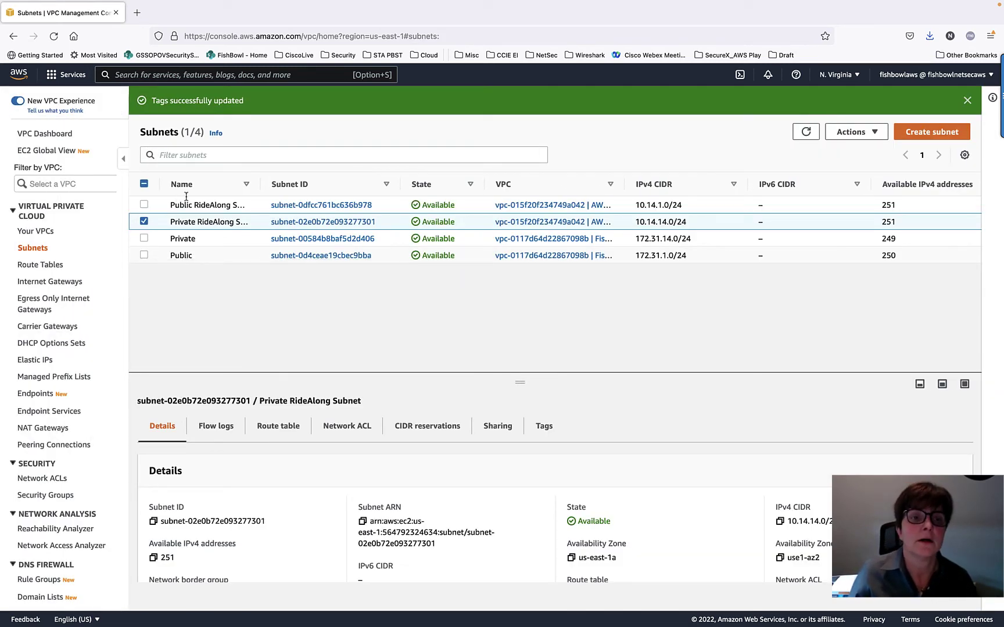
pyautogui.moveTo(269, 195); pyautogui.dragTo(331, 185)
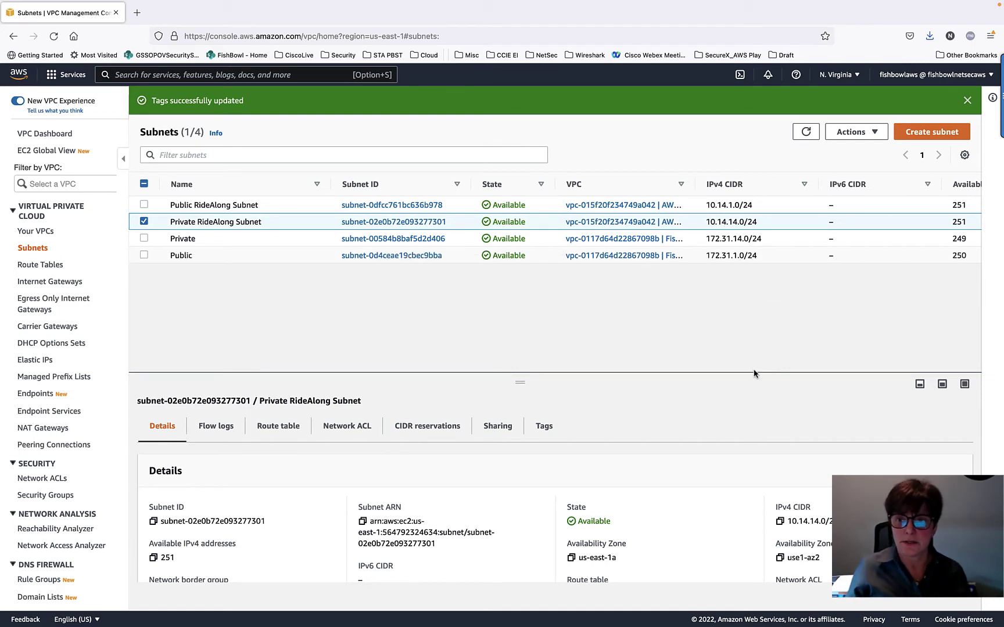
pyautogui.press('super+Tab')
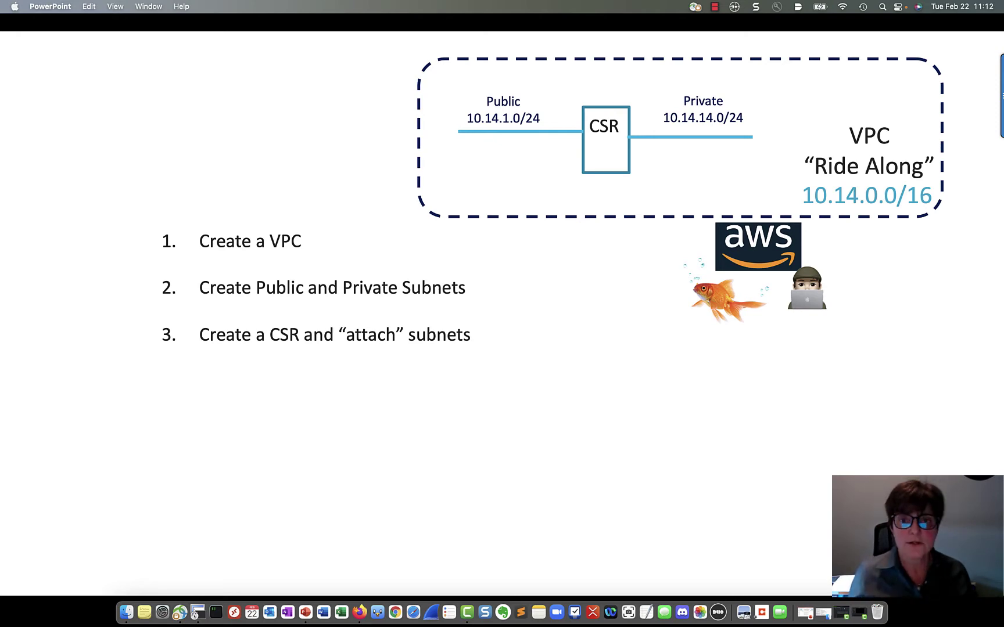
# - Back in the browser, go to the EC2 console and launch a new instance
pyautogui.press('super+Tab')
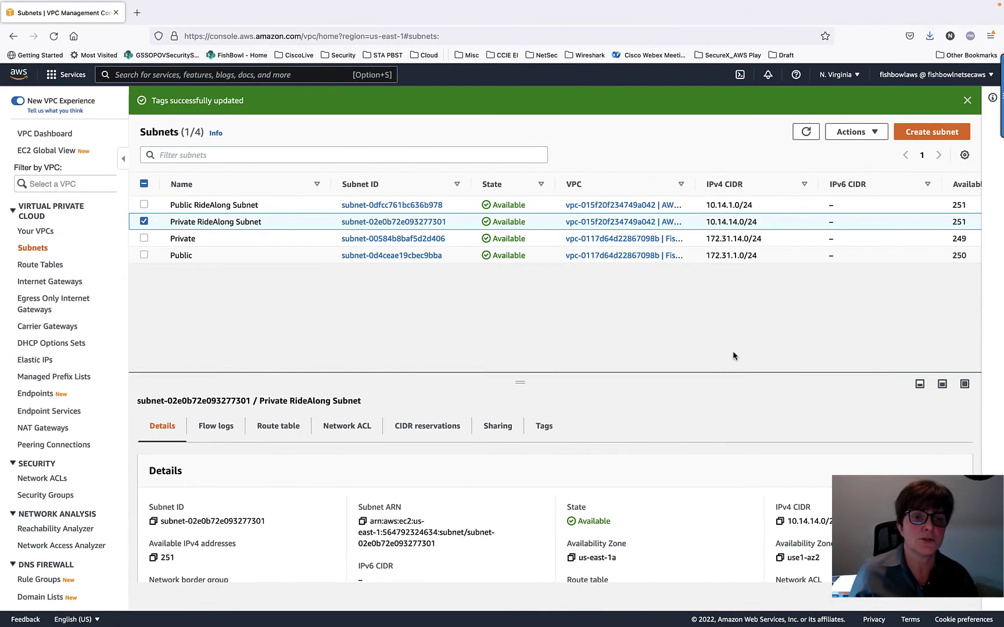
pyautogui.click(70, 76)
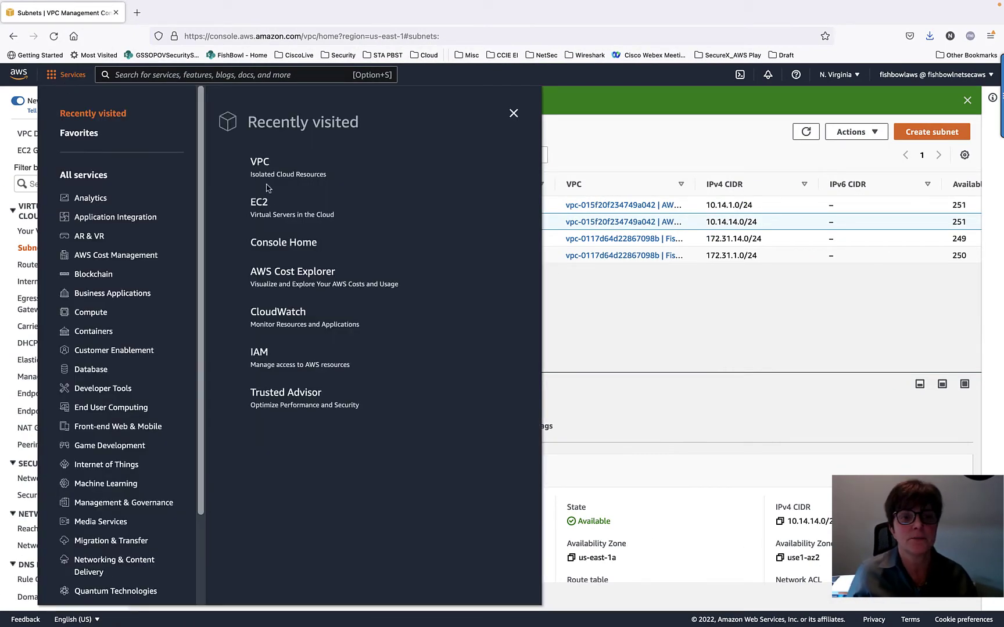
pyautogui.click(243, 201)
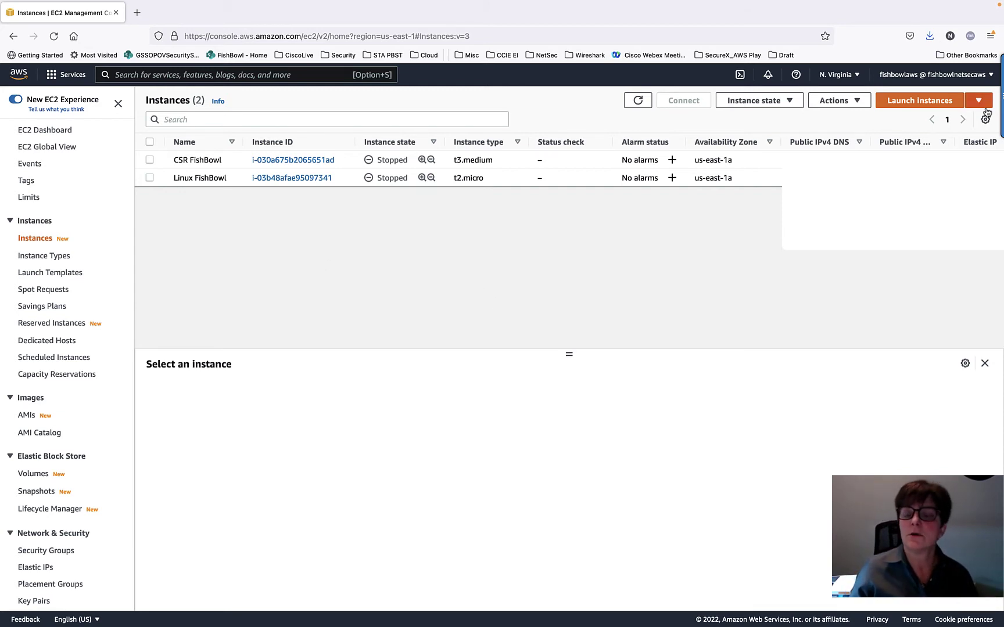
pyautogui.click(939, 102)
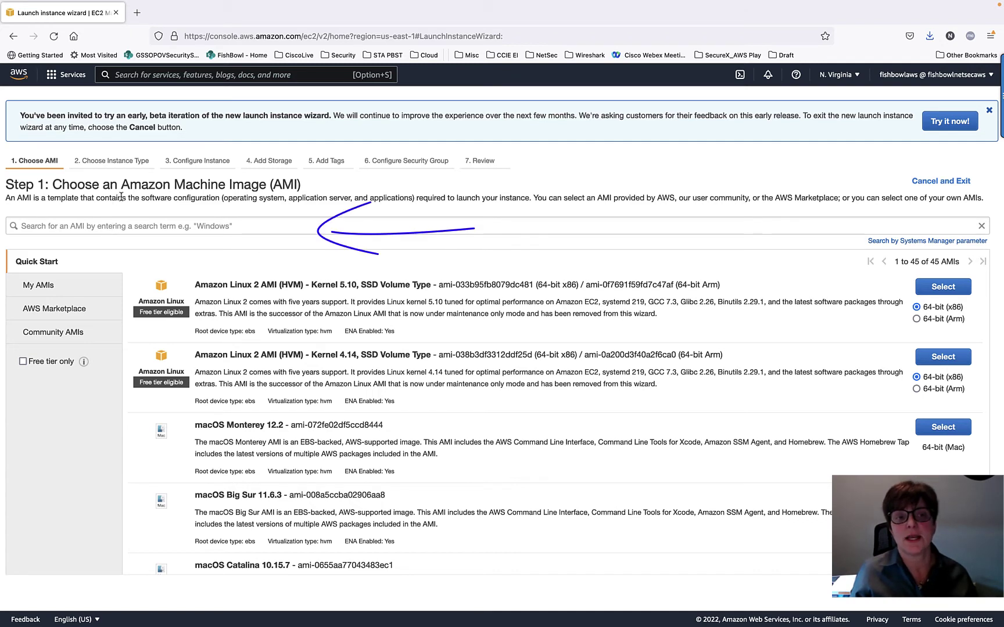
# - Search AMIs for 'CSR', view the 11 Marketplace results, and select CSR 1000V - AX Pkg. Max Performance
pyautogui.click(145, 218)
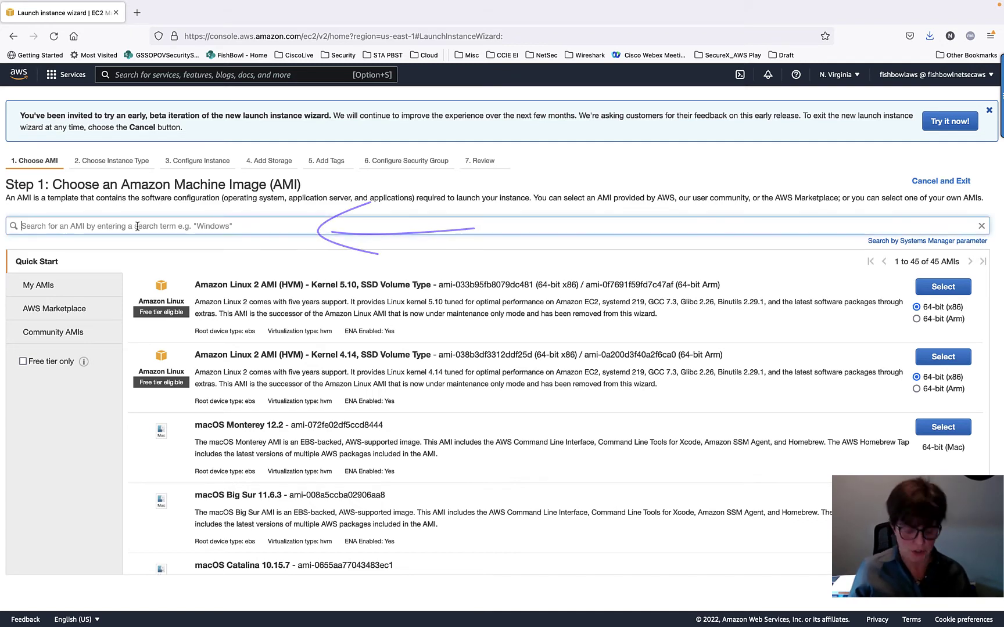
pyautogui.write('CSR')
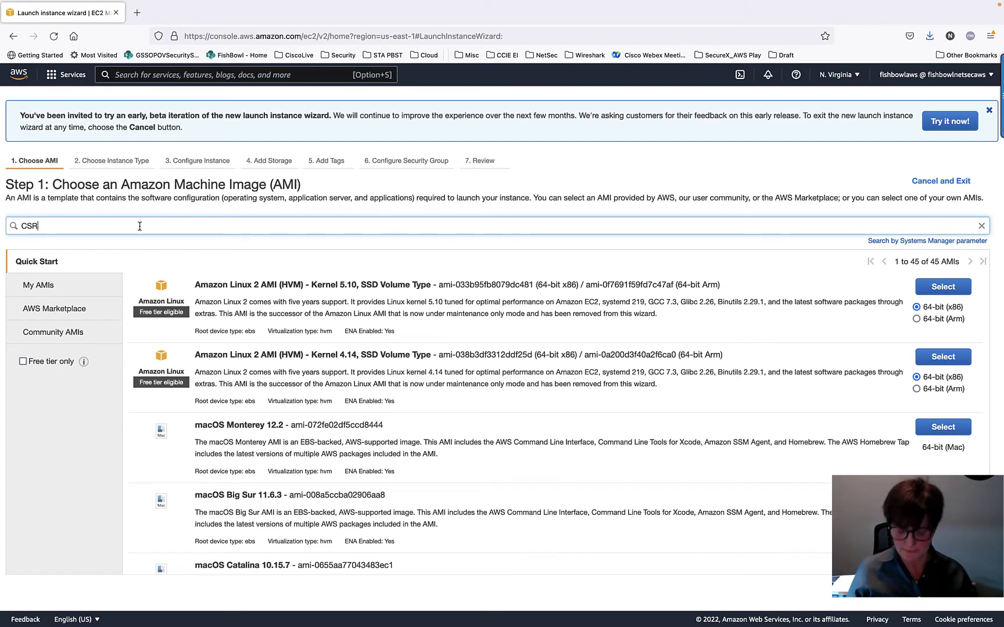
pyautogui.press('Return')
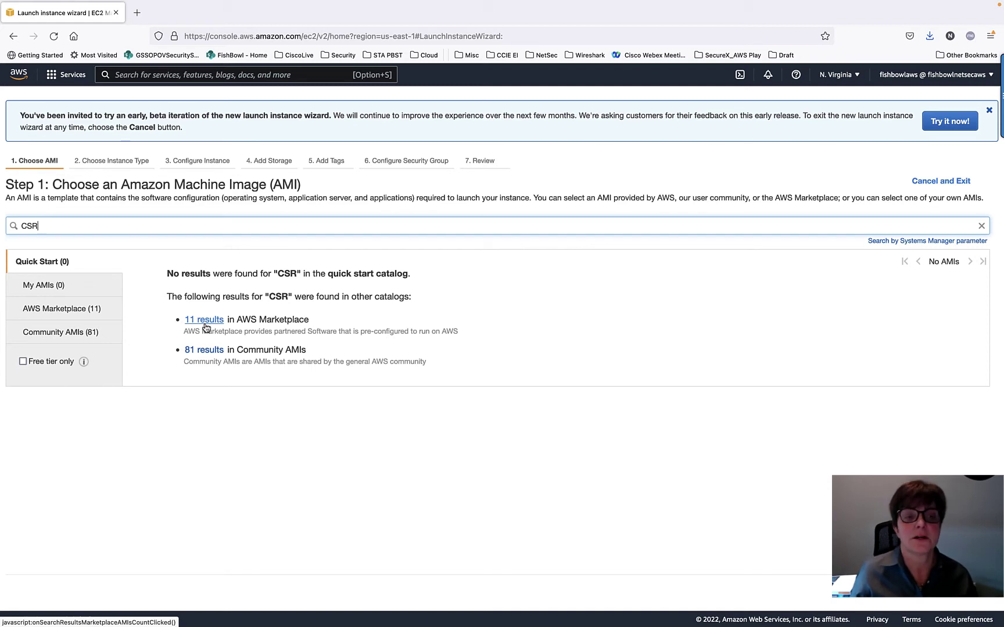
pyautogui.click(204, 320)
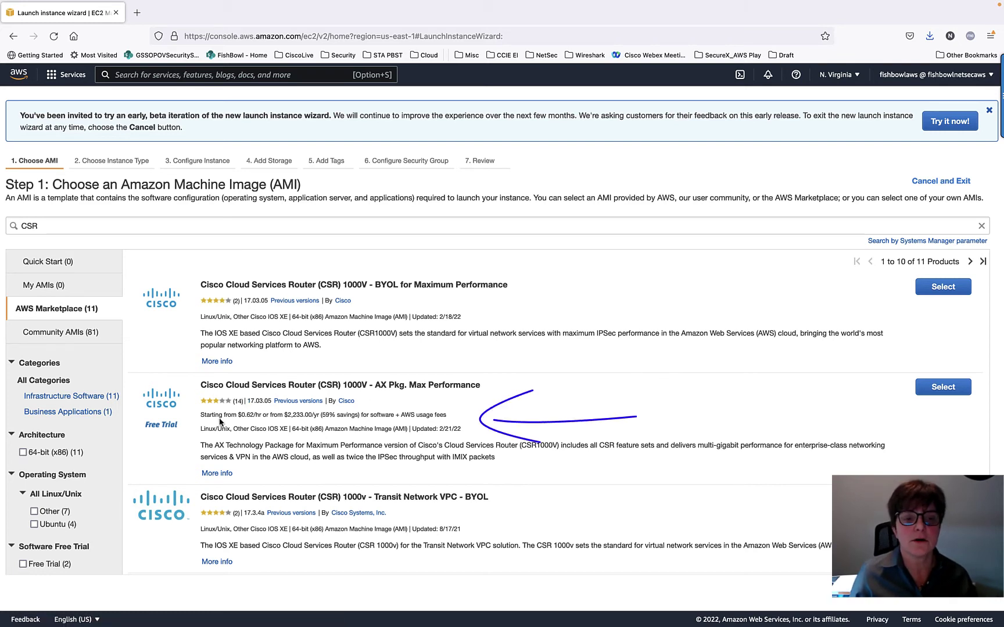
pyautogui.moveTo(245, 414); pyautogui.dragTo(287, 414)
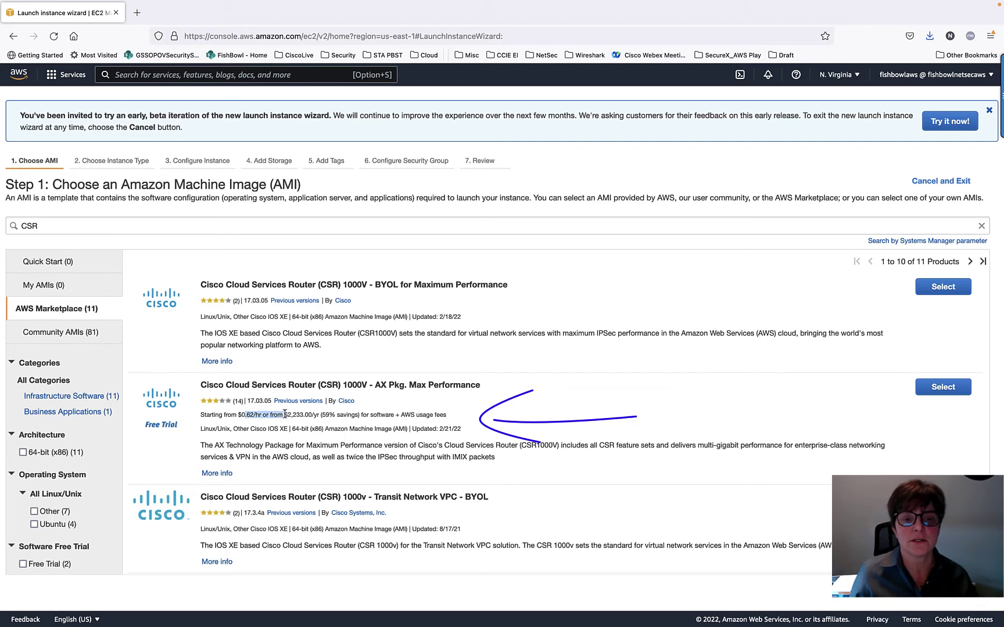
pyautogui.click(364, 424)
pyautogui.scroll(-3, 373, 345)
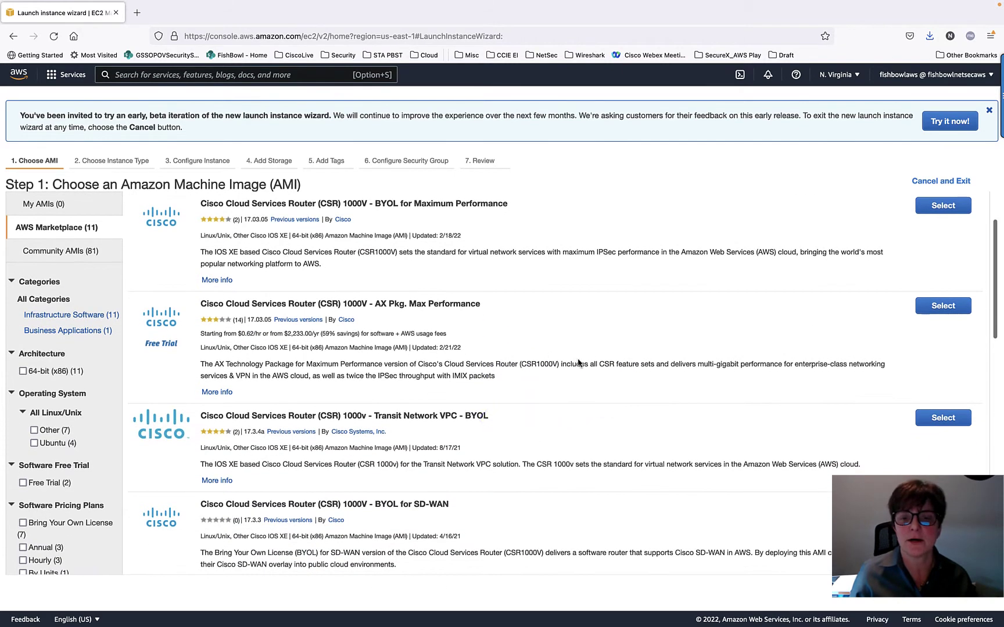
pyautogui.click(945, 307)
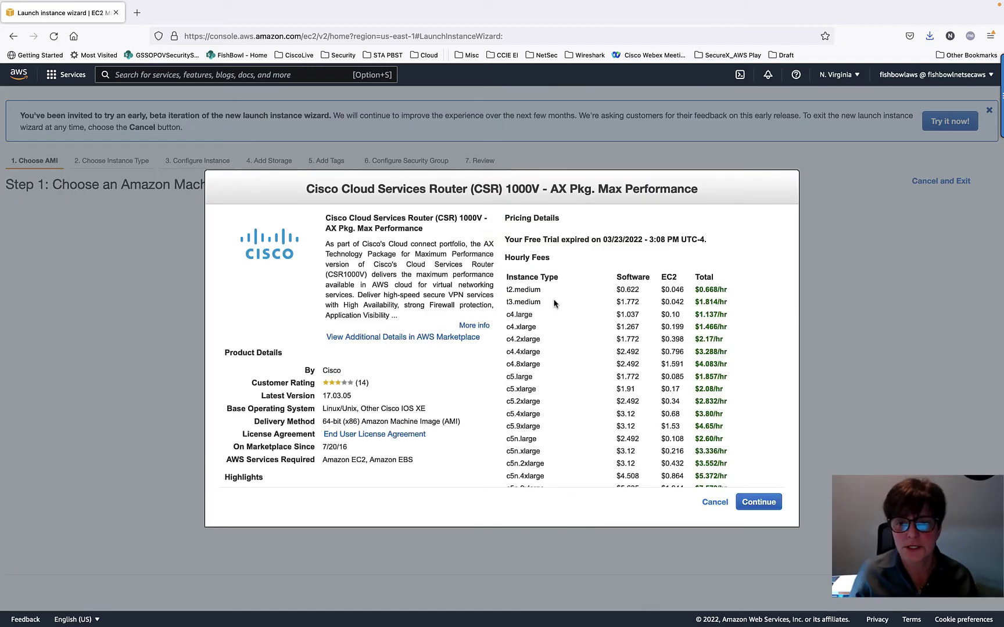
# - Accept the CSR image pricing, choose the t3.medium instance type, and continue to instance details
pyautogui.click(766, 504)
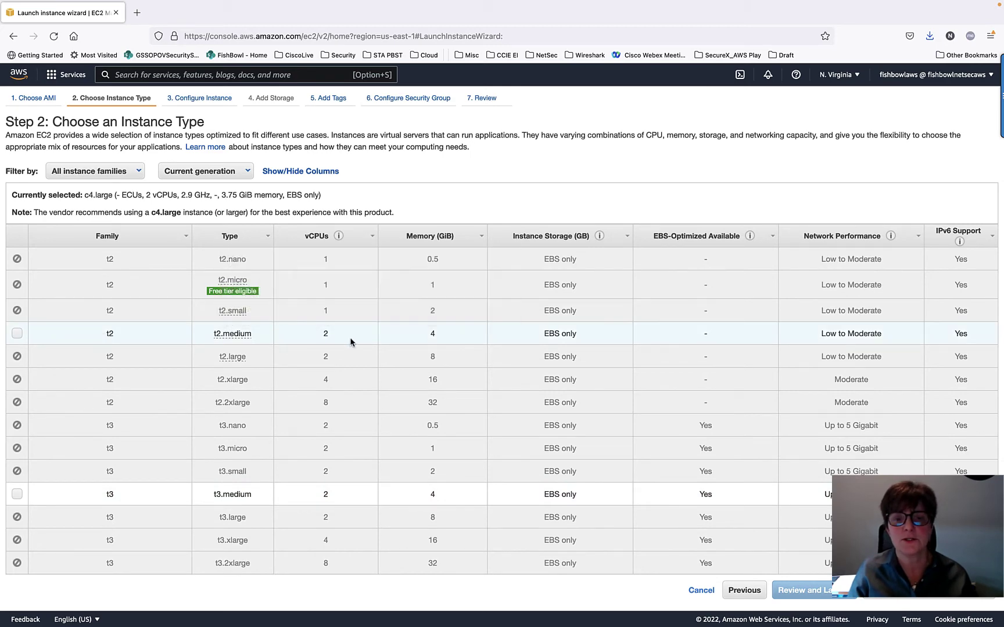
pyautogui.scroll(-1, 559, 337)
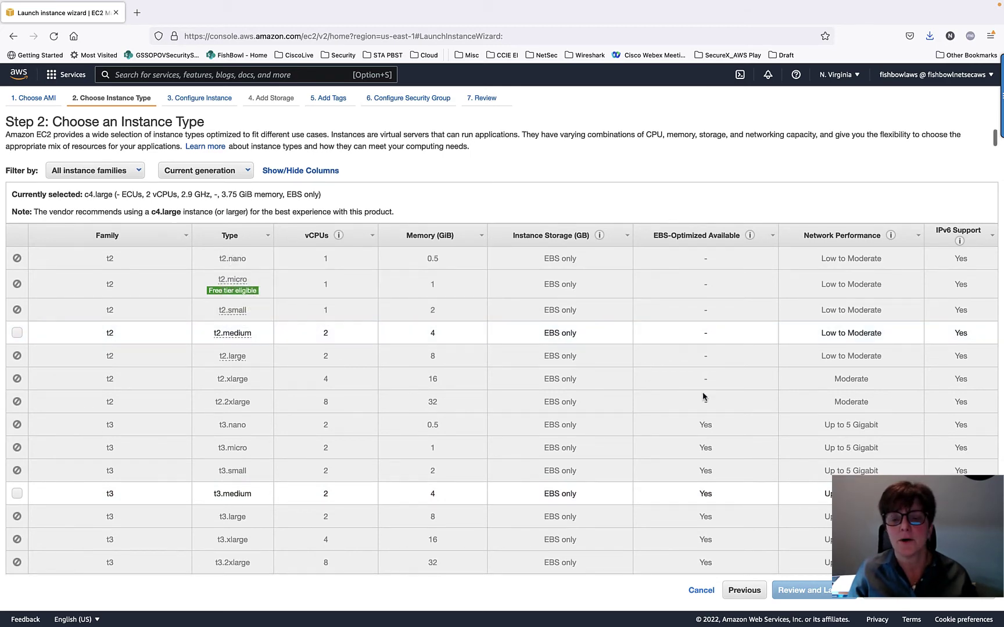
pyautogui.click(19, 498)
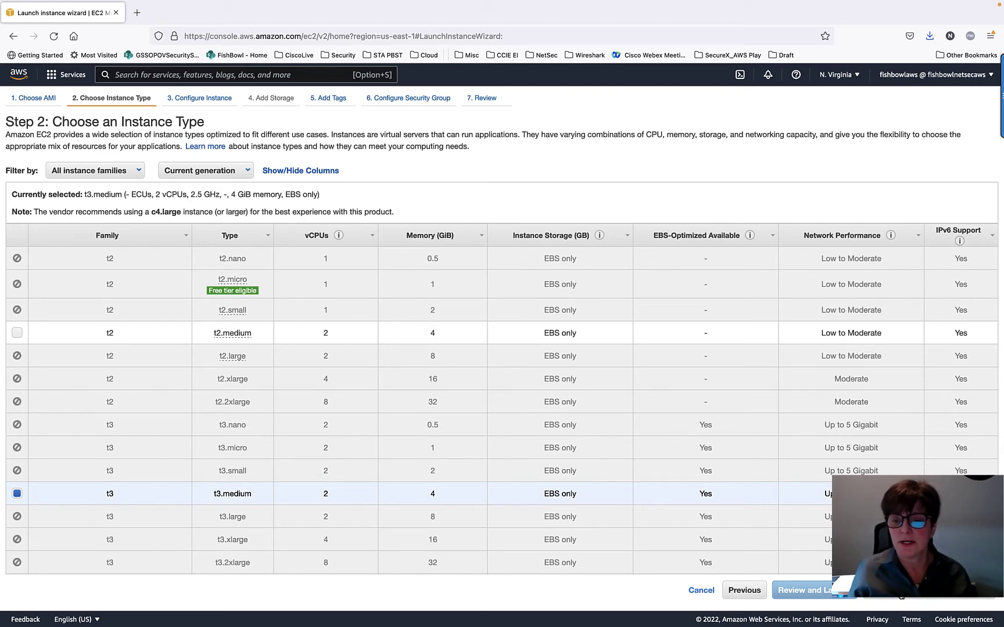
pyautogui.click(921, 590)
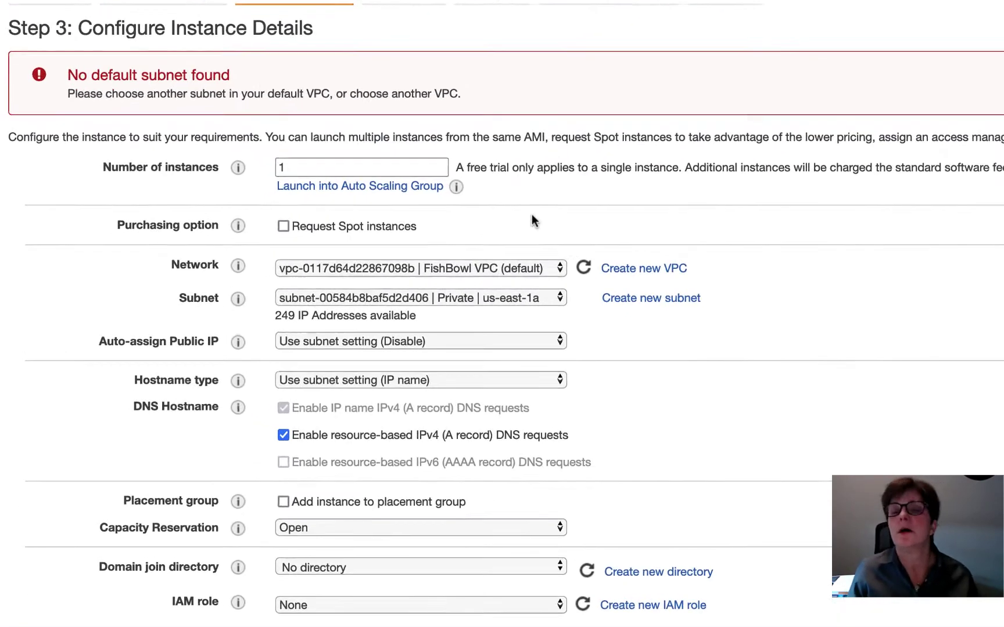
# - Launch 1 instance in the AWS Ride Along VPC on the Public RideAlong subnet
pyautogui.doubleClick(434, 168)
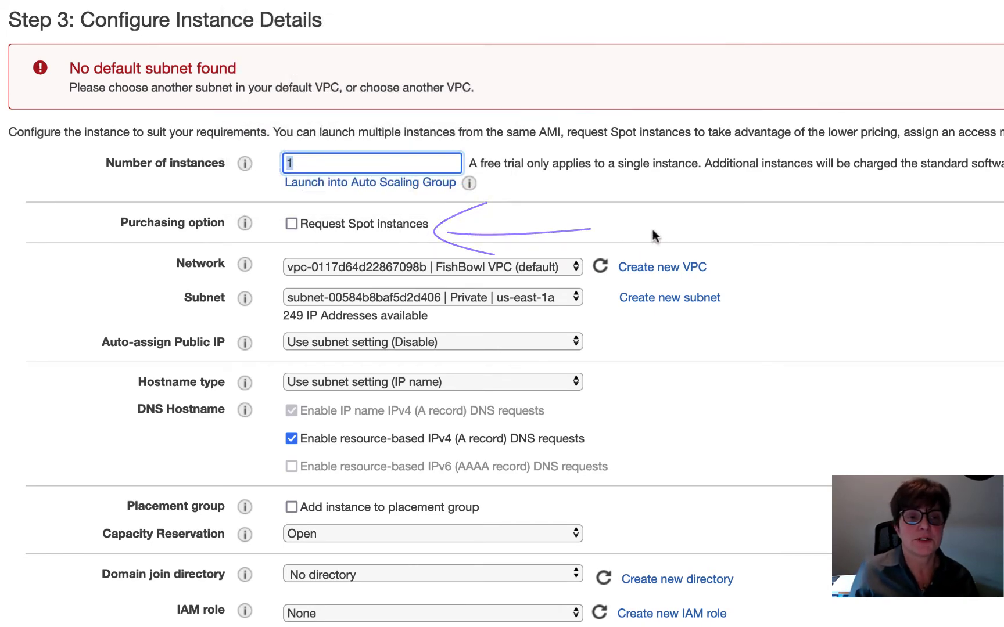
pyautogui.click(416, 267)
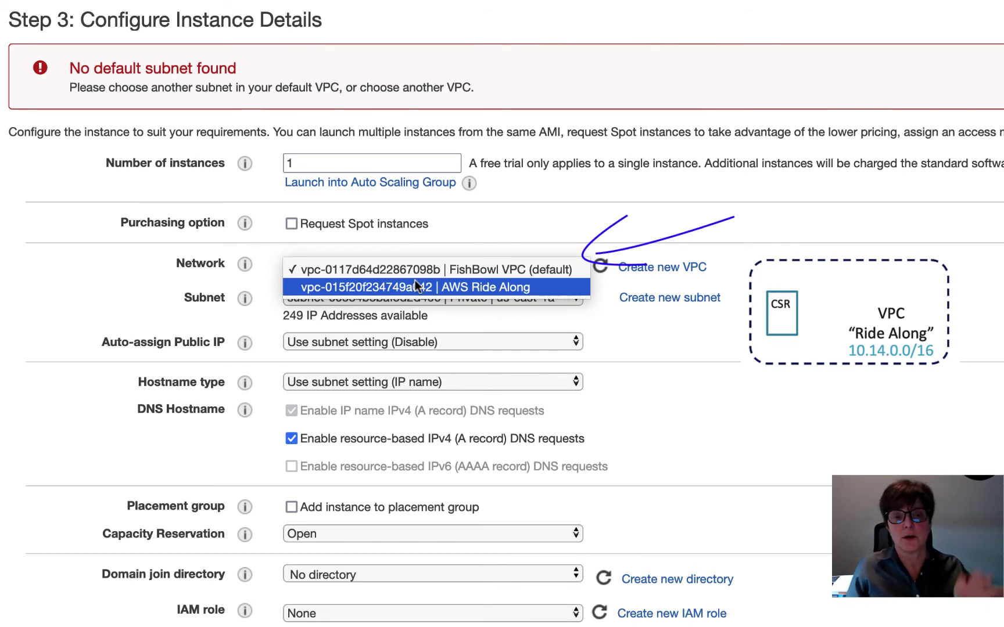
pyautogui.click(416, 287)
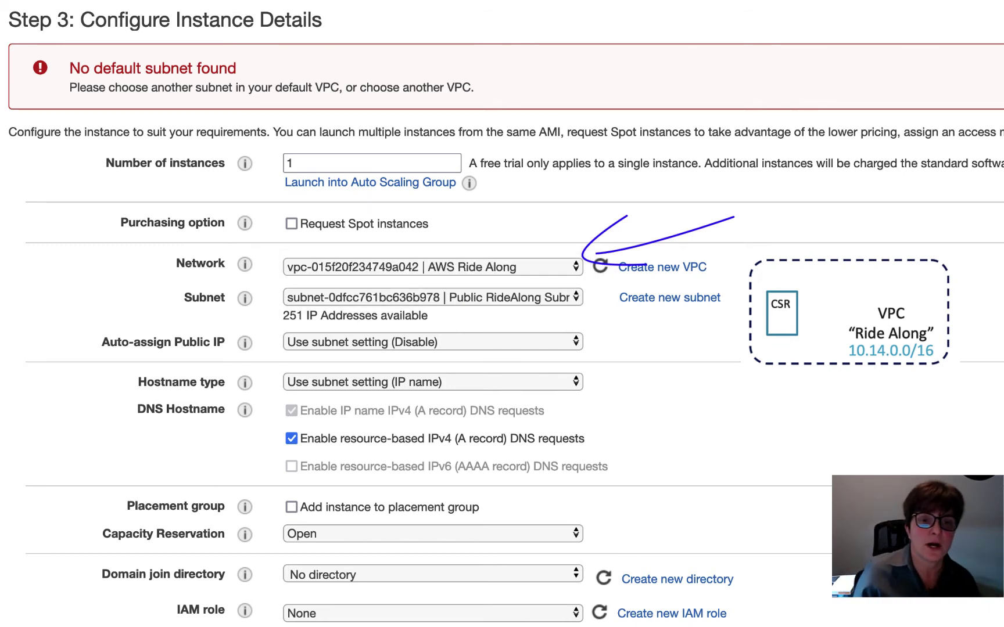
pyautogui.click(480, 300)
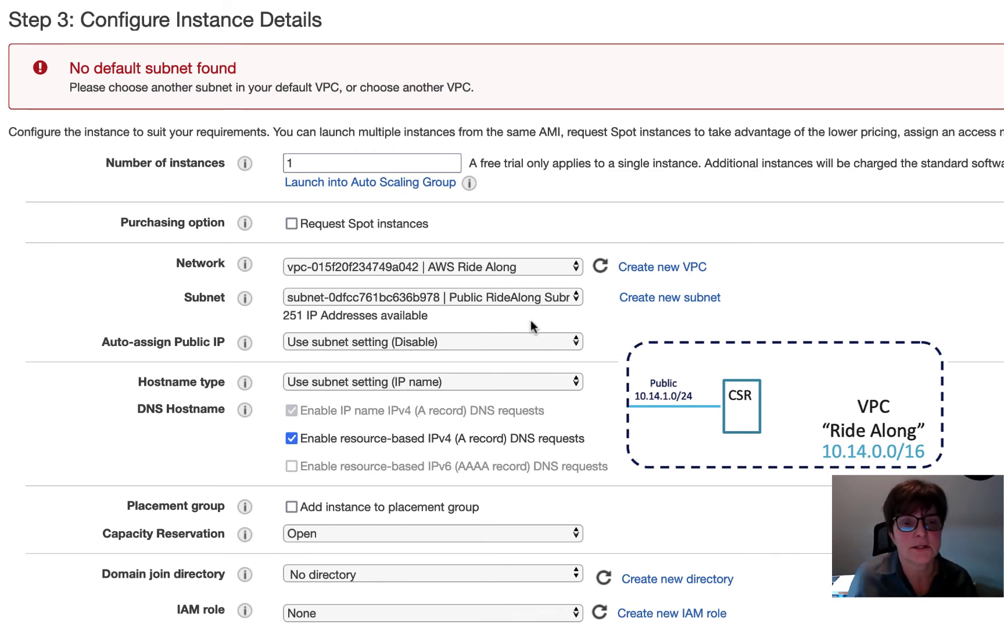
pyautogui.click(464, 300)
pyautogui.click(460, 299)
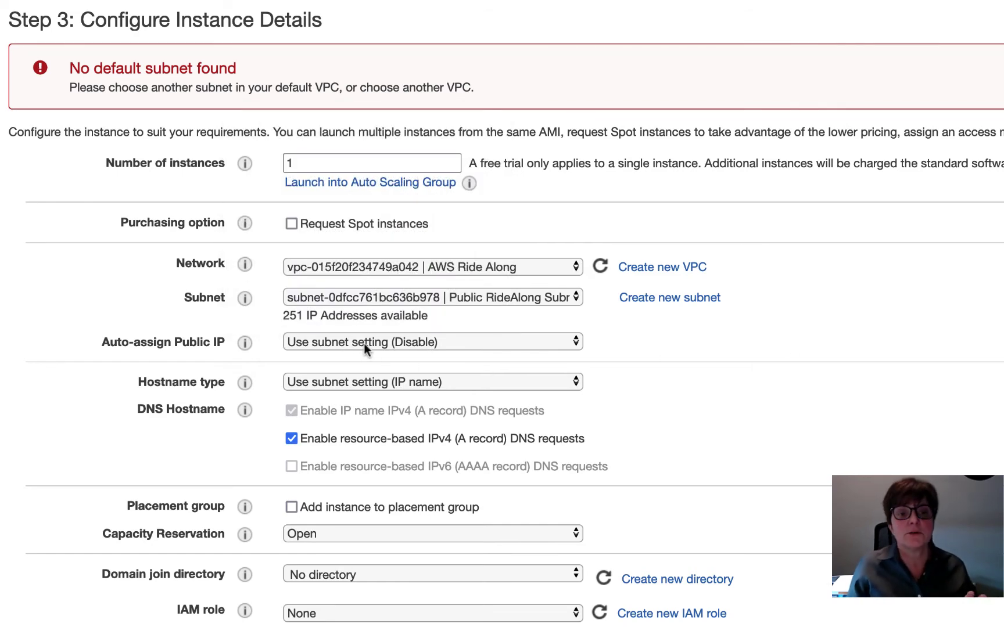
# - Add a second interface, eth1, on the Private RideAlong subnet and proceed past storage
pyautogui.scroll(-5, 746, 354)
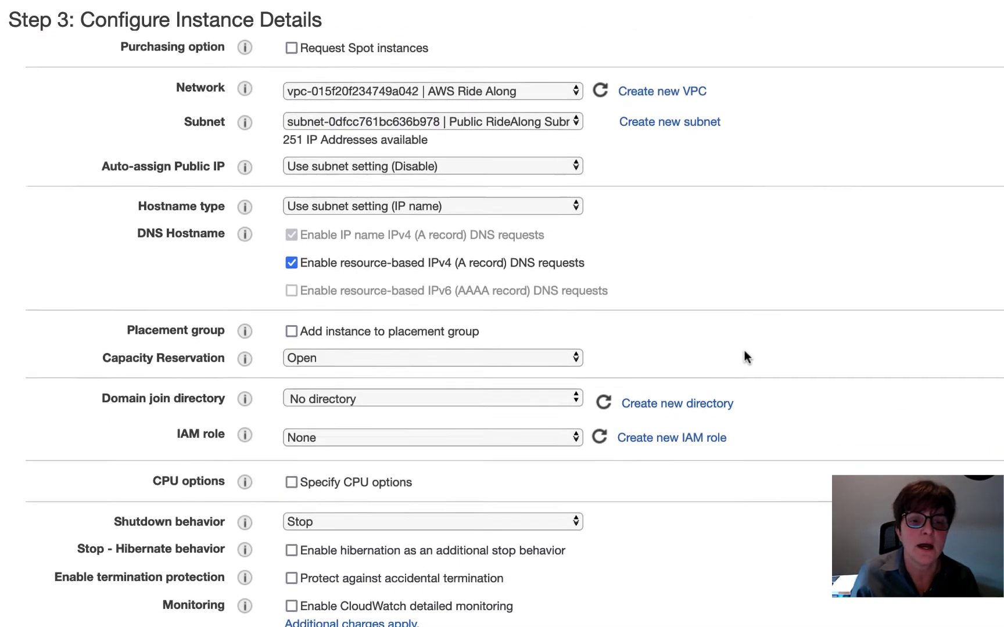
pyautogui.scroll(-5, 745, 353)
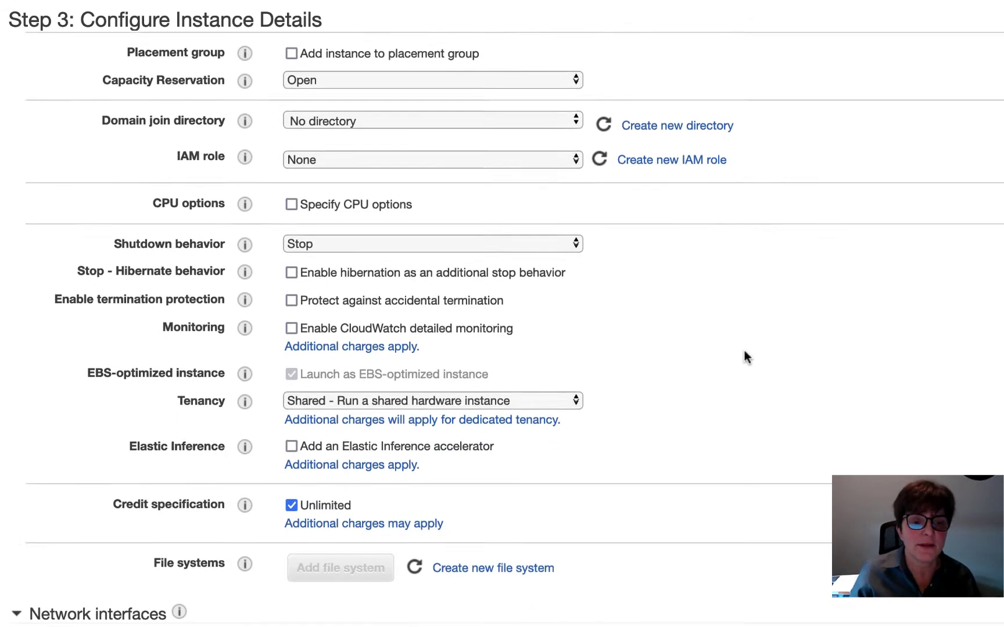
pyautogui.scroll(-3, 747, 357)
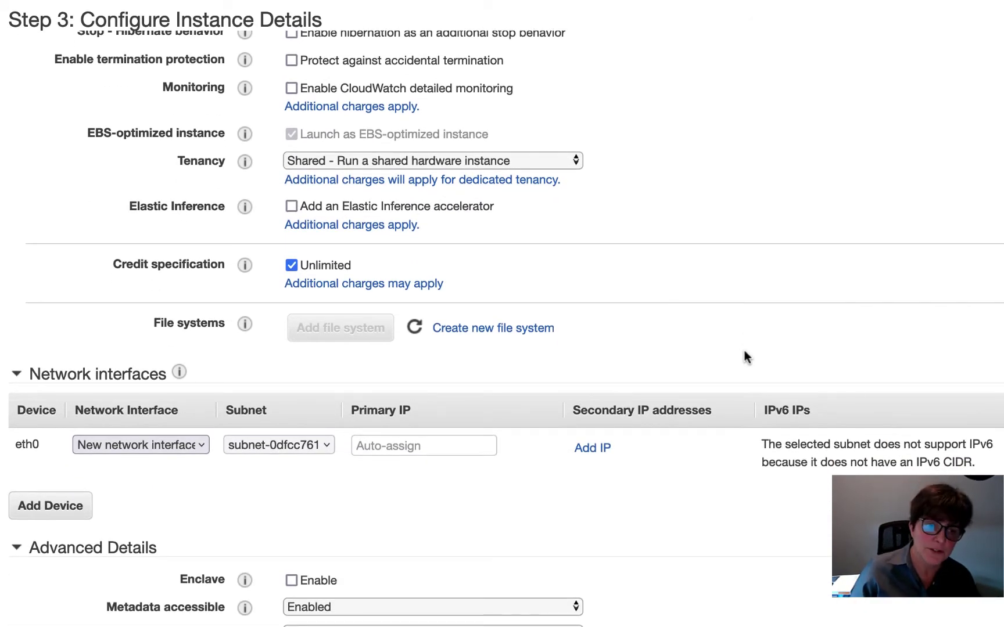
pyautogui.click(57, 514)
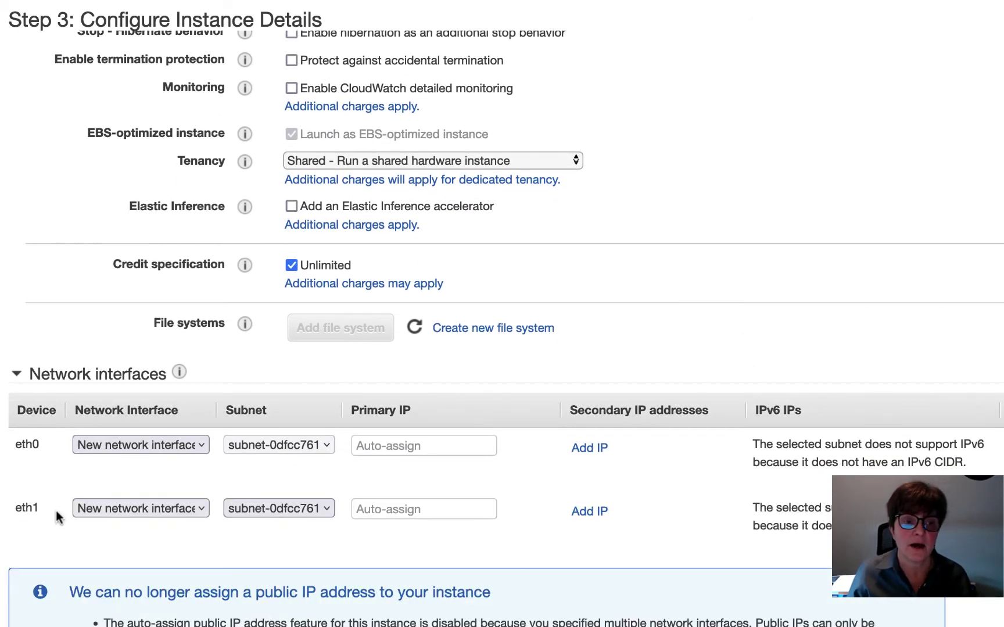
pyautogui.click(263, 510)
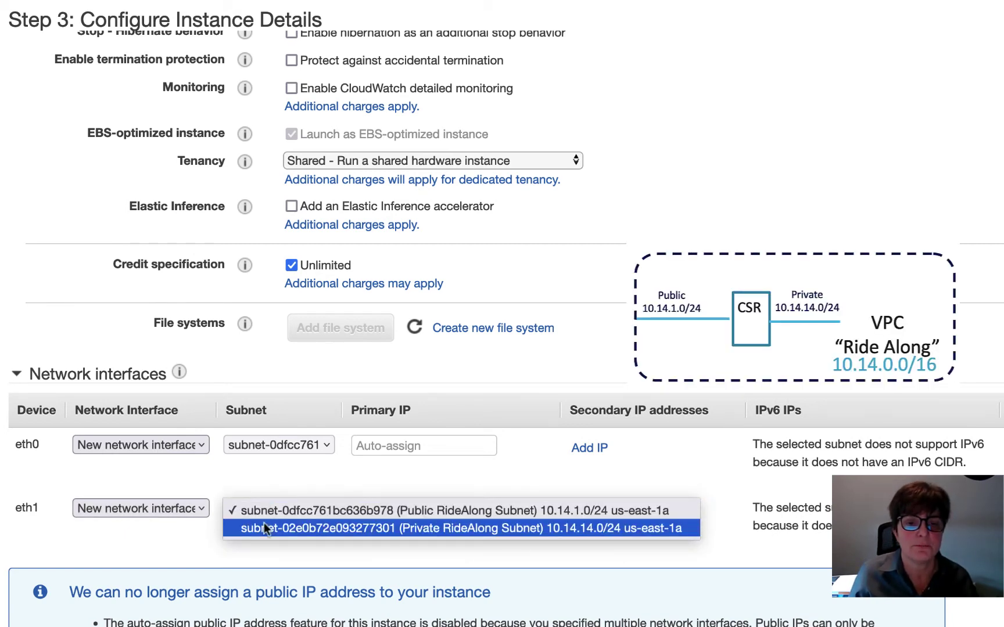
pyautogui.click(266, 528)
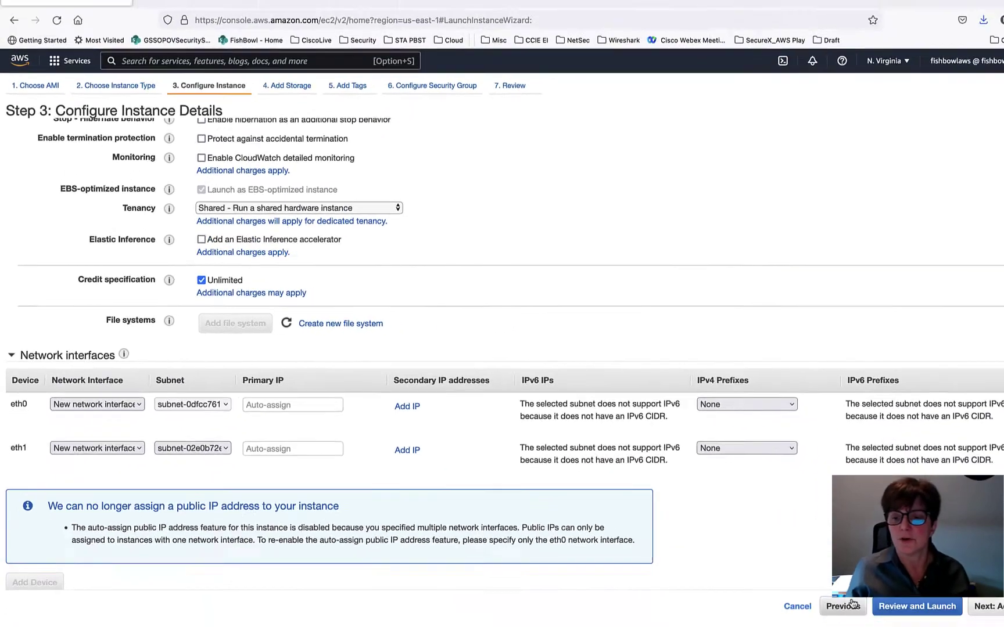
pyautogui.click(953, 598)
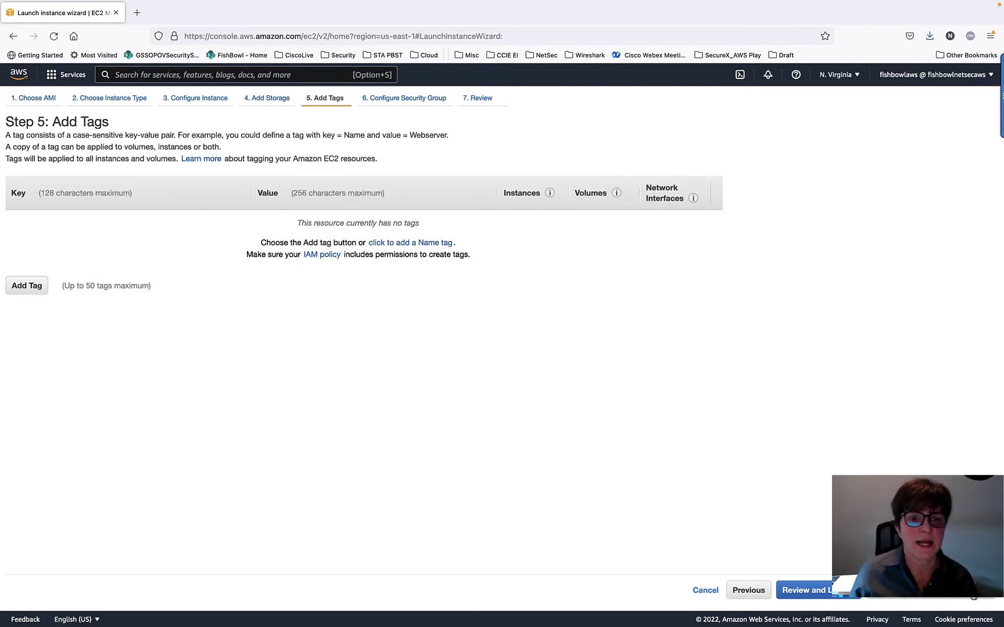
# - Tag the instance with Name = CSR RideAlong and advance to the security group step
pyautogui.click(22, 286)
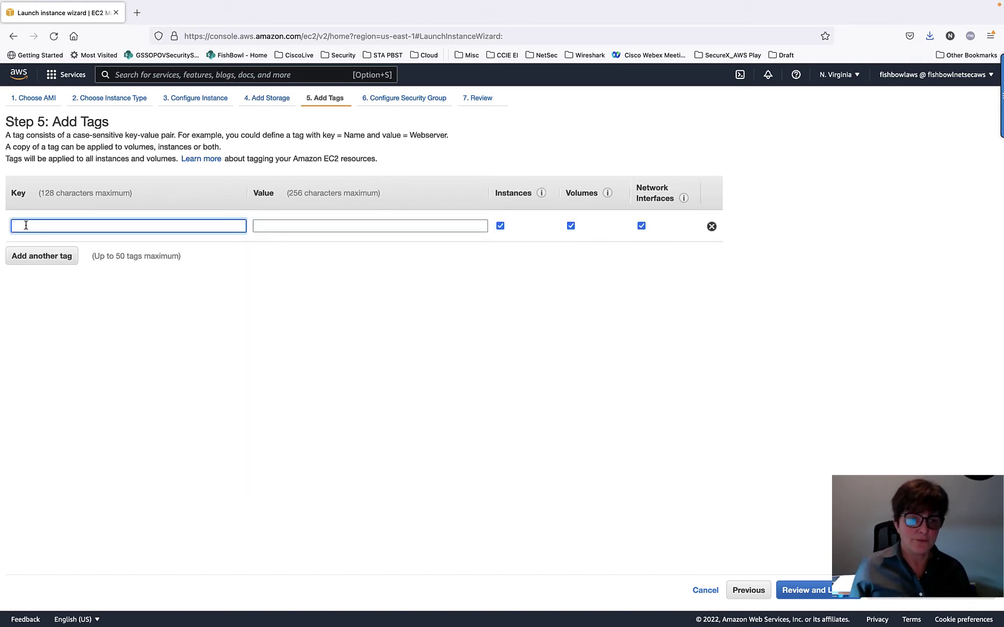
pyautogui.write('N')
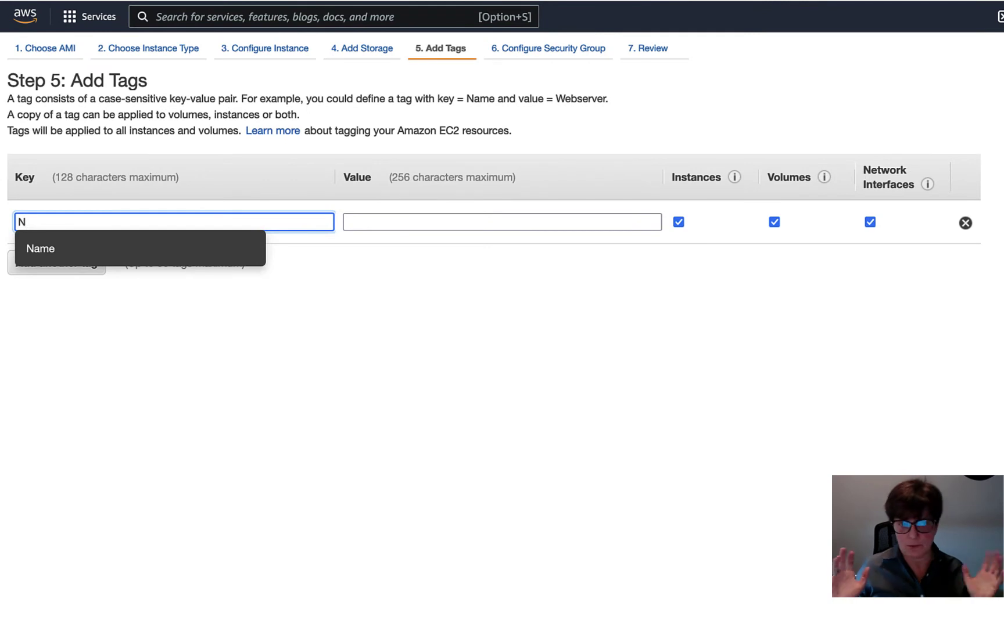
pyautogui.click(41, 251)
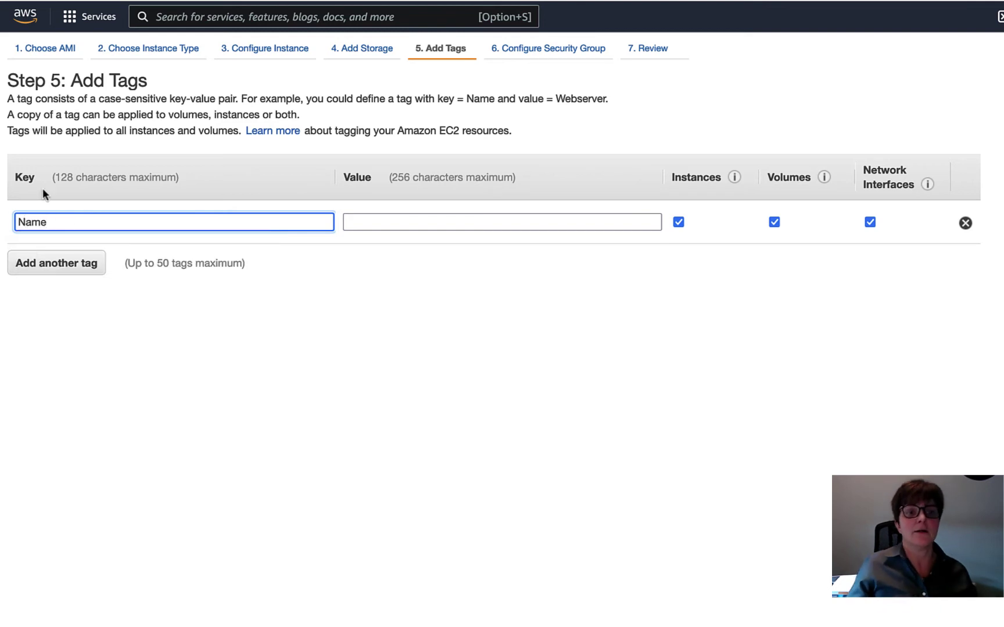
pyautogui.click(386, 221)
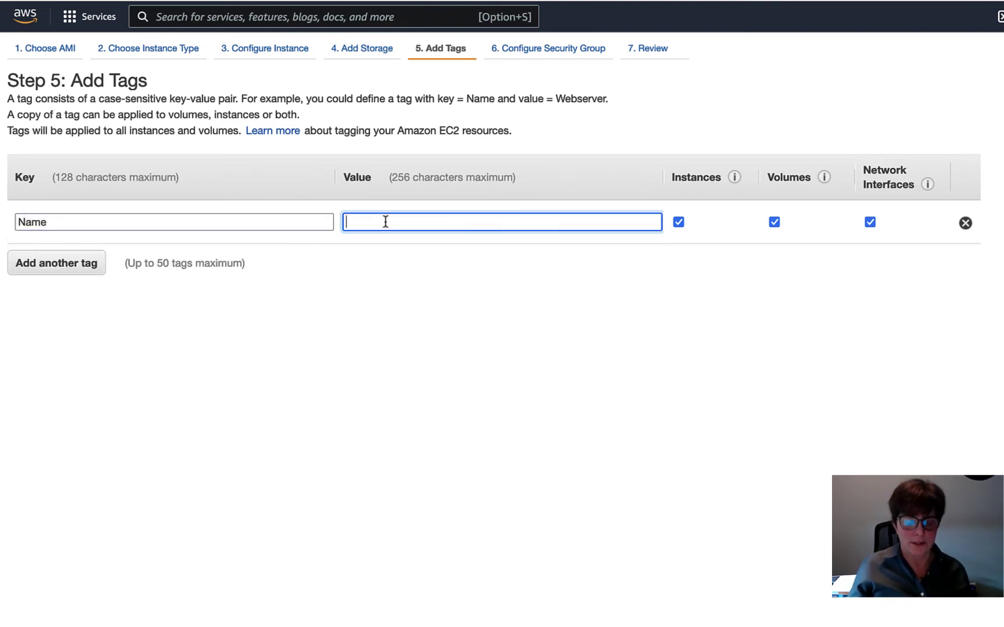
pyautogui.write('CSR RI')
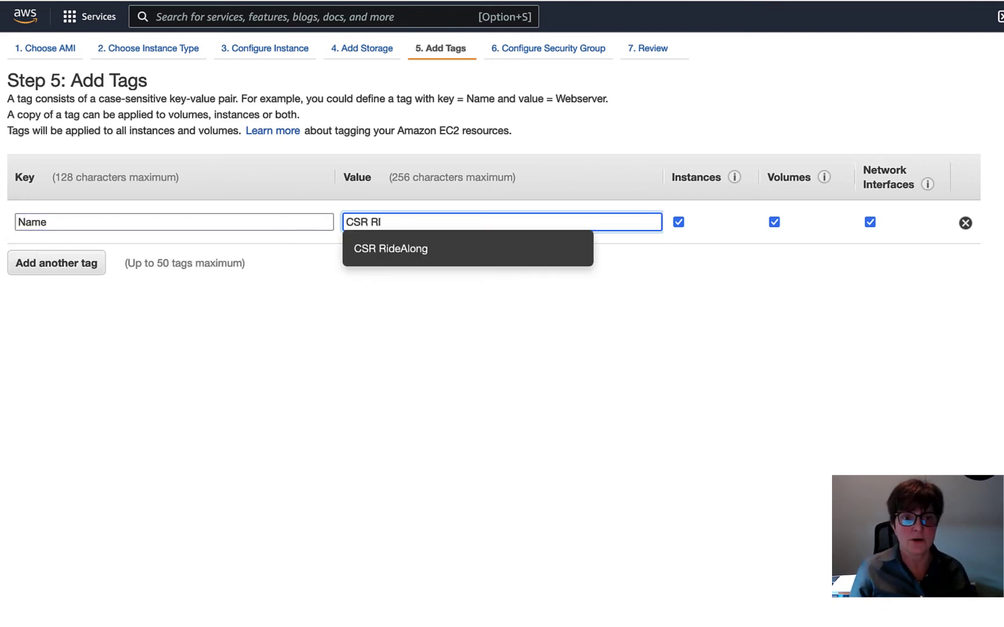
pyautogui.click(399, 248)
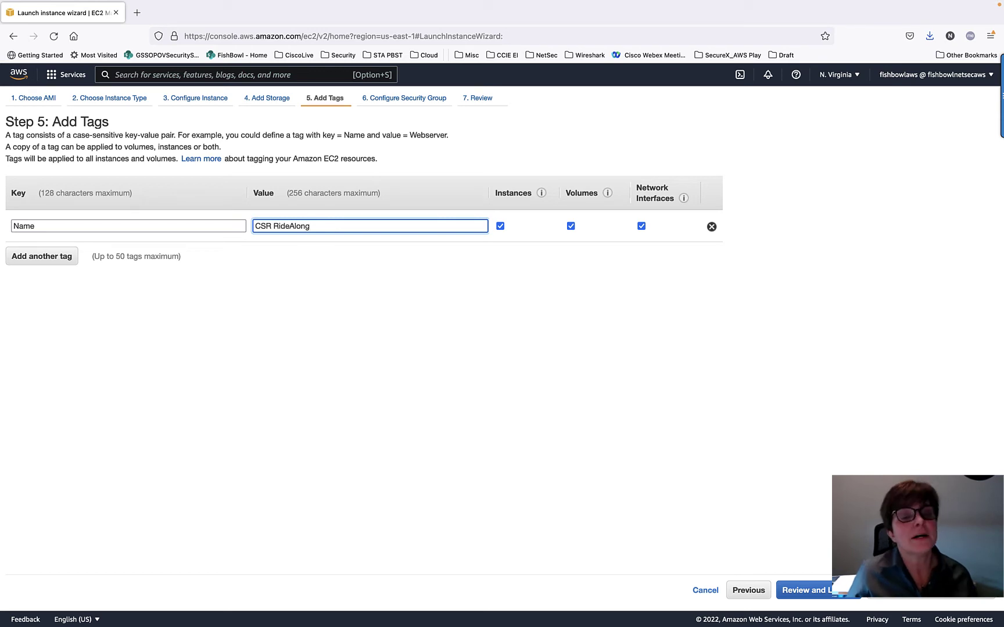
pyautogui.click(941, 590)
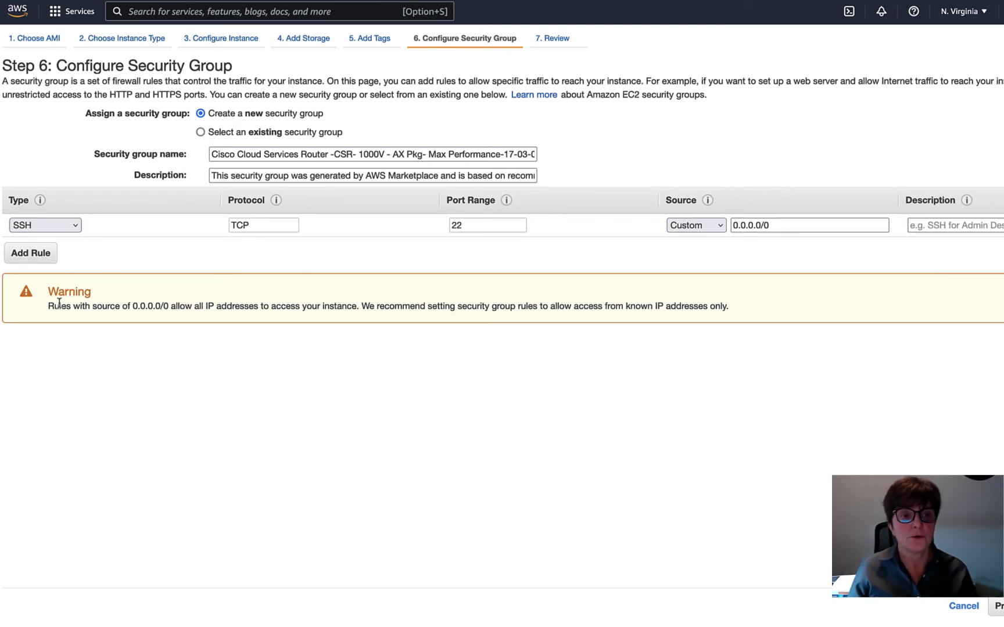
# - Check the SSH rule's 0.0.0.0/0 source warning and scroll through the launch review
pyautogui.moveTo(53, 305); pyautogui.dragTo(803, 311)
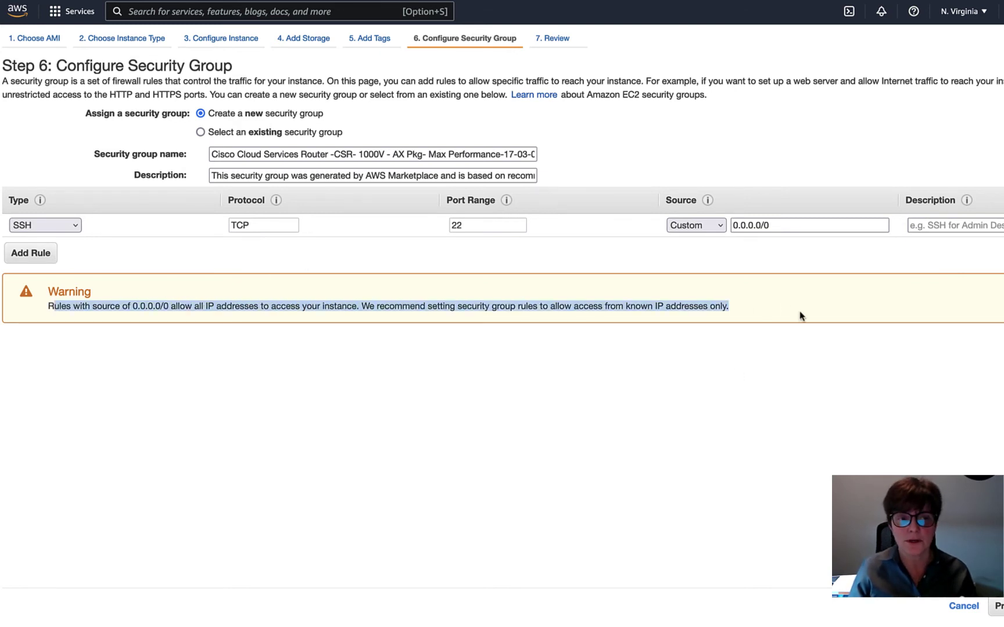
pyautogui.click(716, 380)
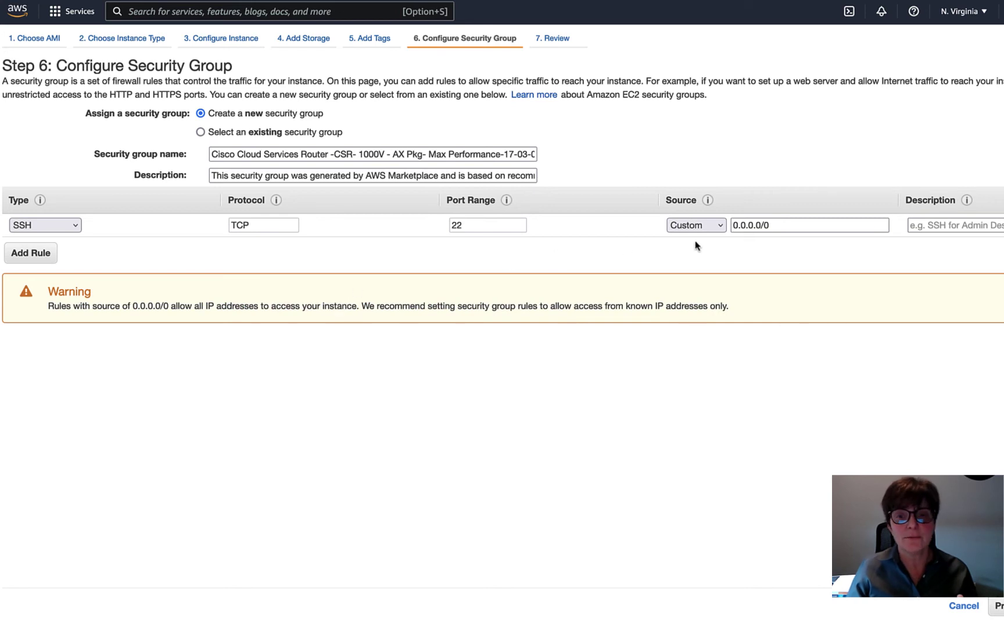
pyautogui.moveTo(848, 226); pyautogui.dragTo(731, 226)
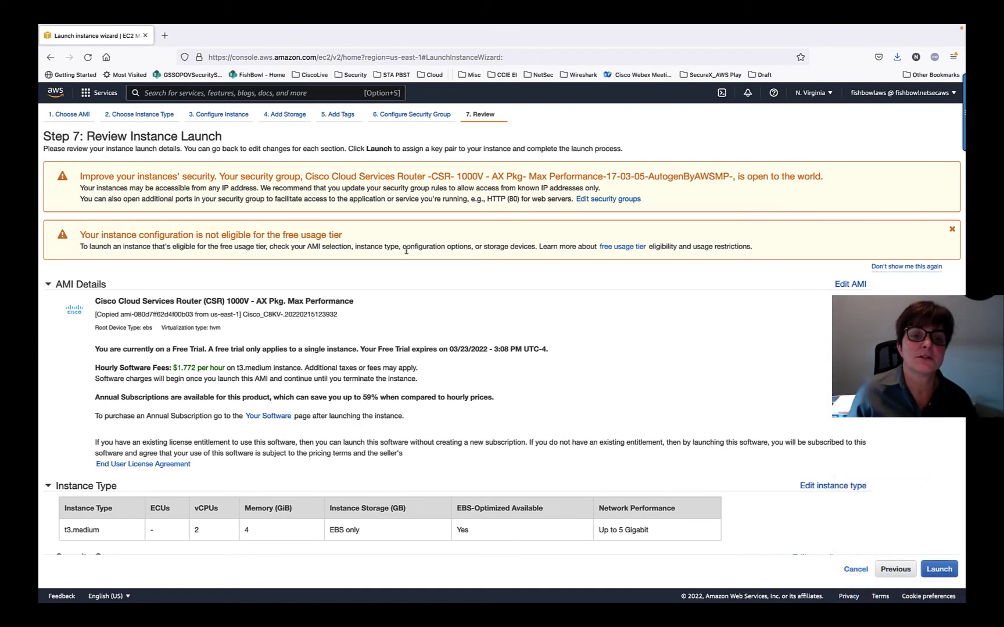
pyautogui.scroll(-5, 501, 326)
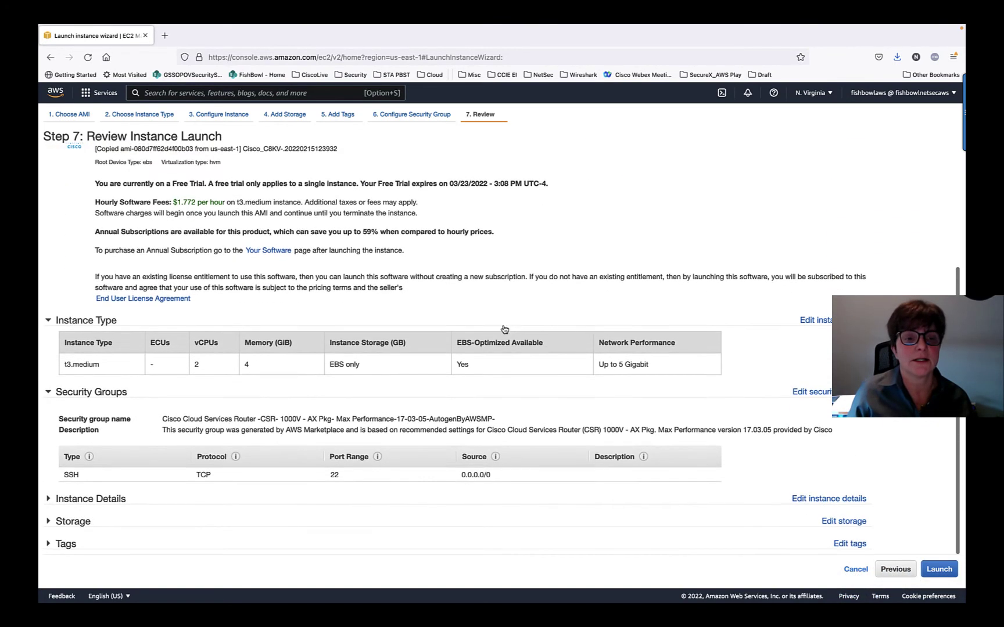
# - Start the launch and try creating a new key pair named CSR RideAlong
pyautogui.click(940, 570)
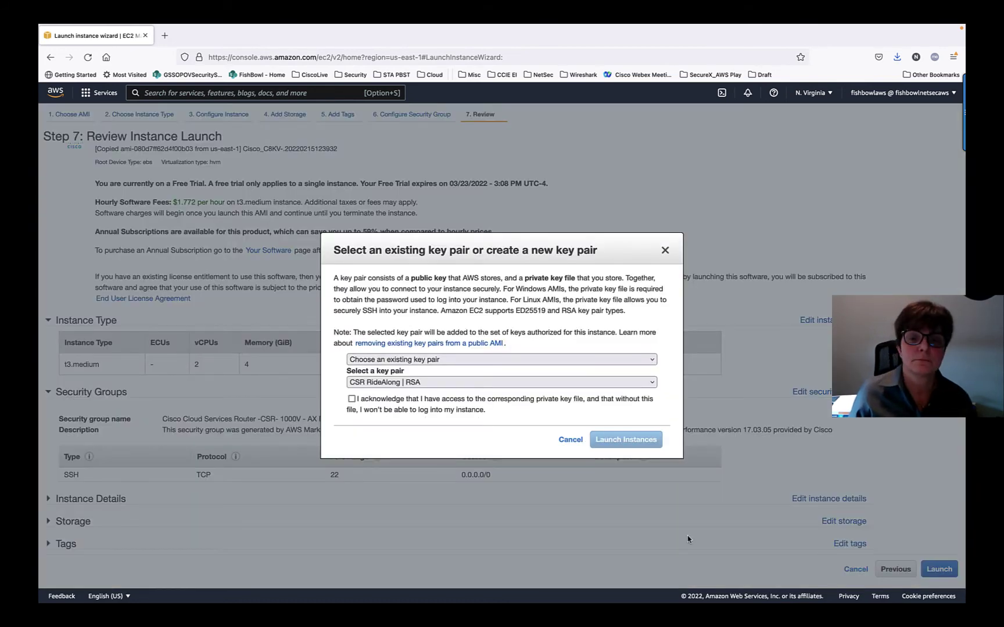
pyautogui.click(462, 361)
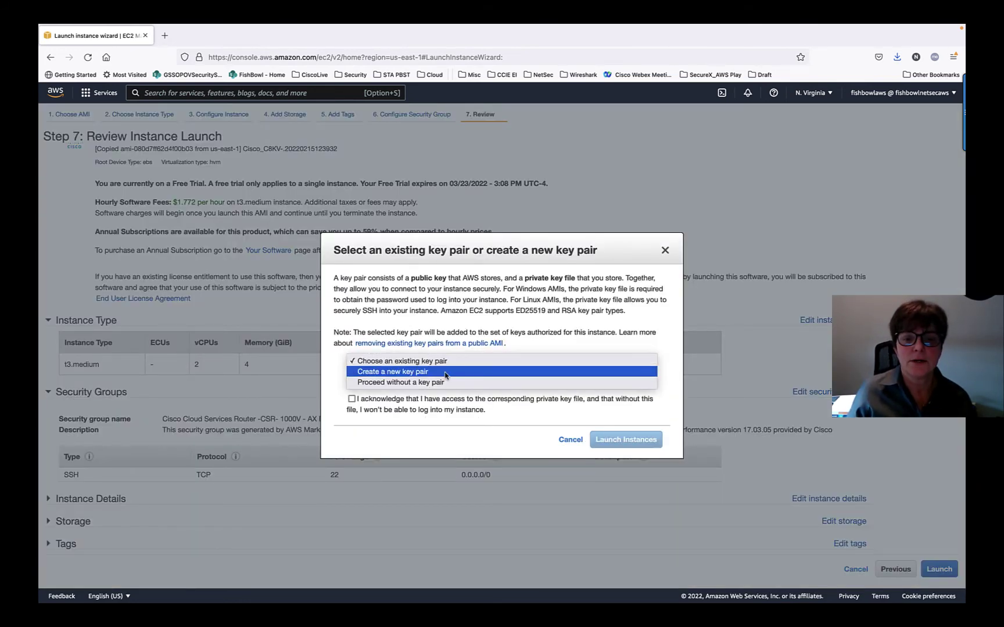
pyautogui.click(450, 371)
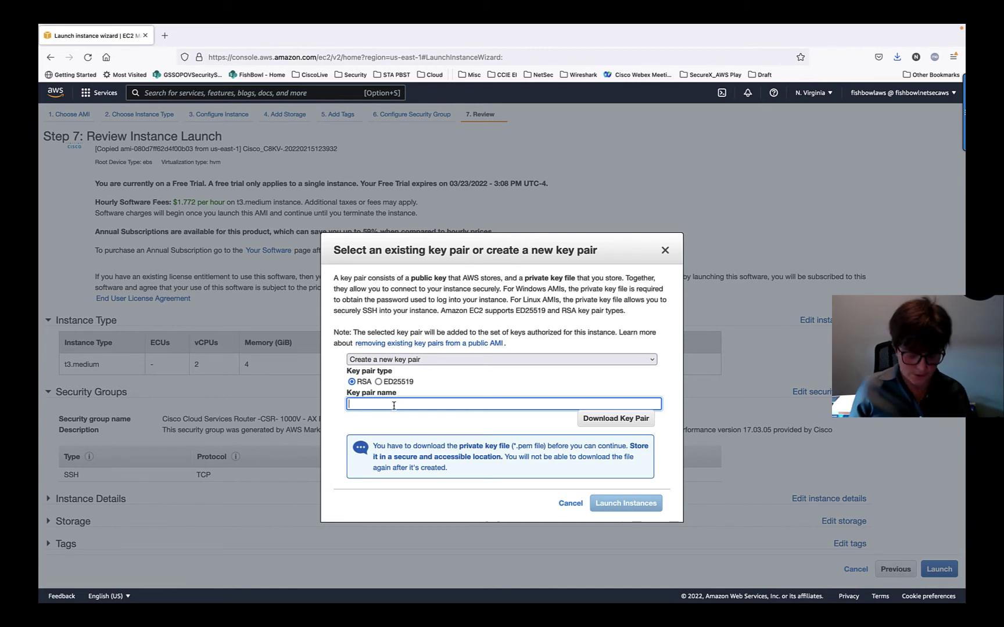
pyautogui.write('CSR R')
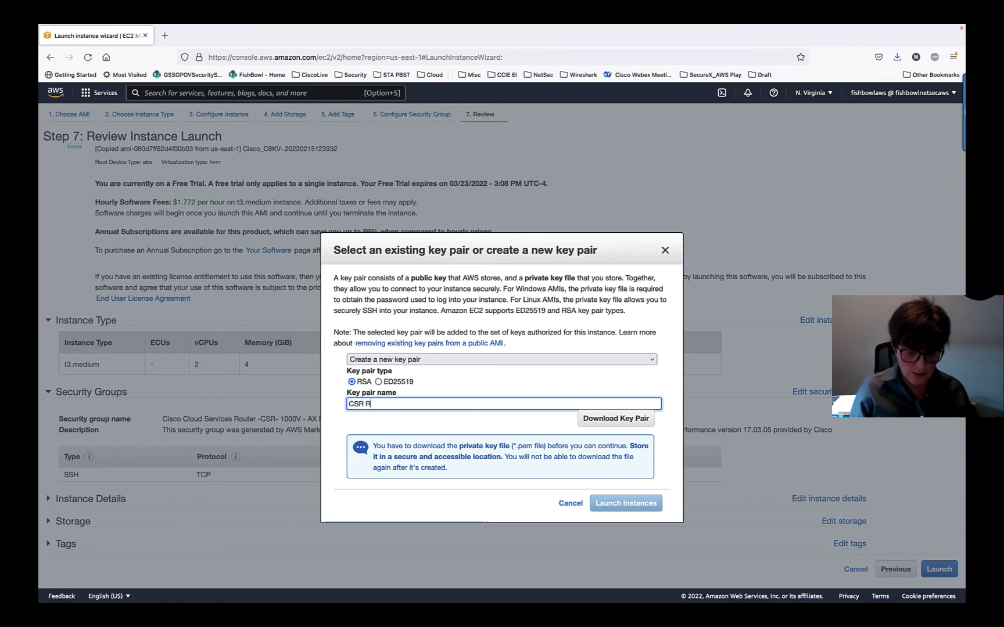
pyautogui.write('ideAlong')
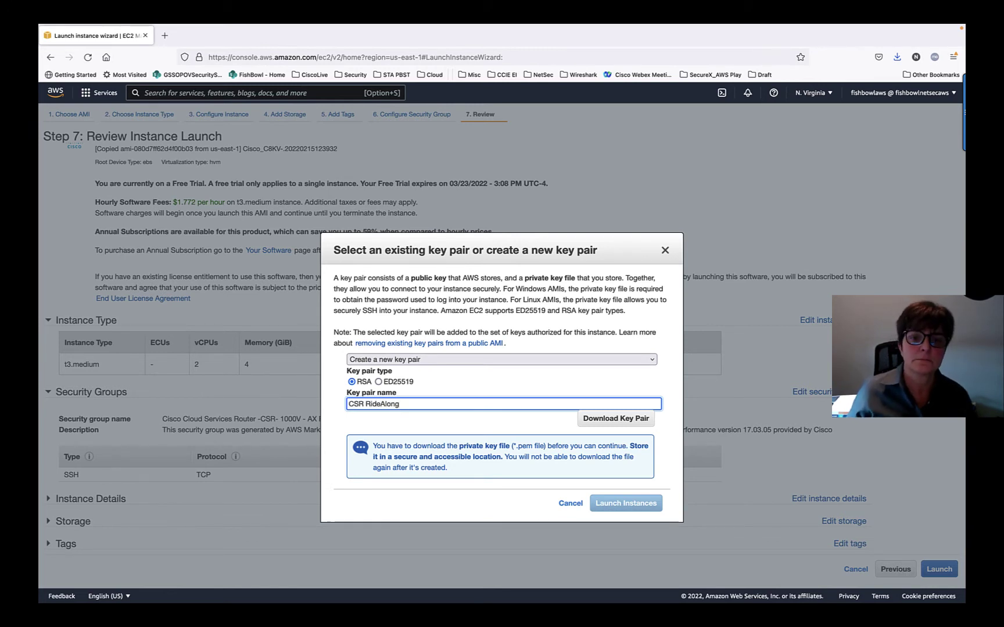
pyautogui.click(590, 423)
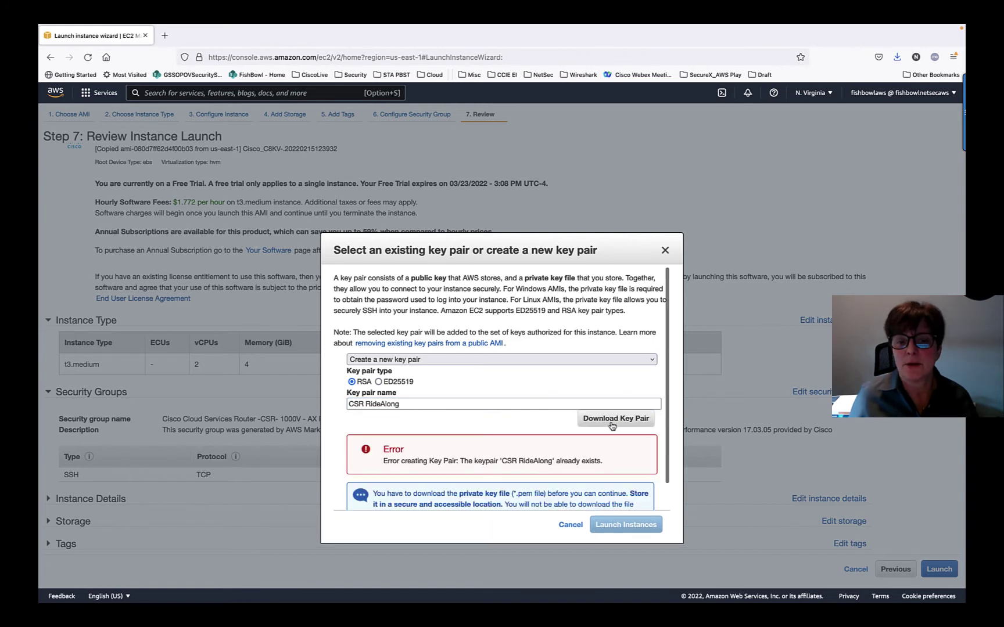
# - Rename the key pair CSR RideAlong2, save its .pem file, and launch the instance
pyautogui.click(428, 404)
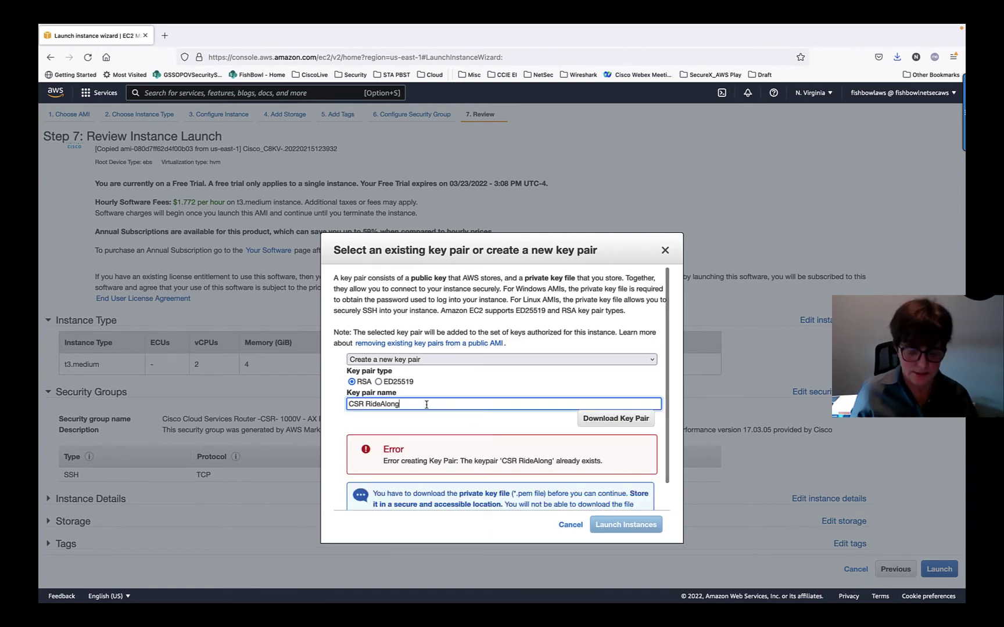
pyautogui.write('2')
pyautogui.click(626, 421)
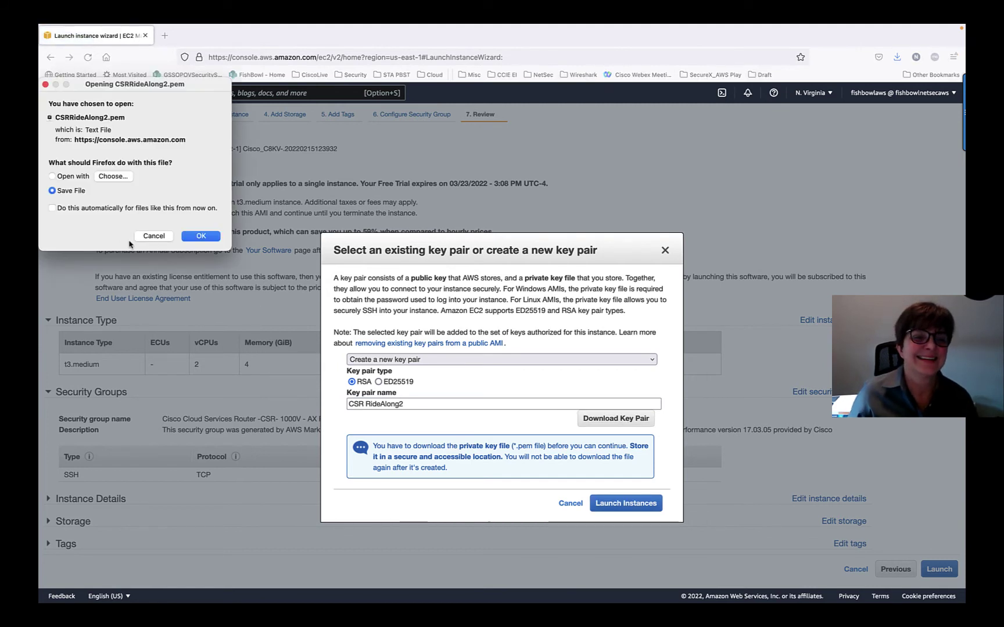
pyautogui.click(201, 237)
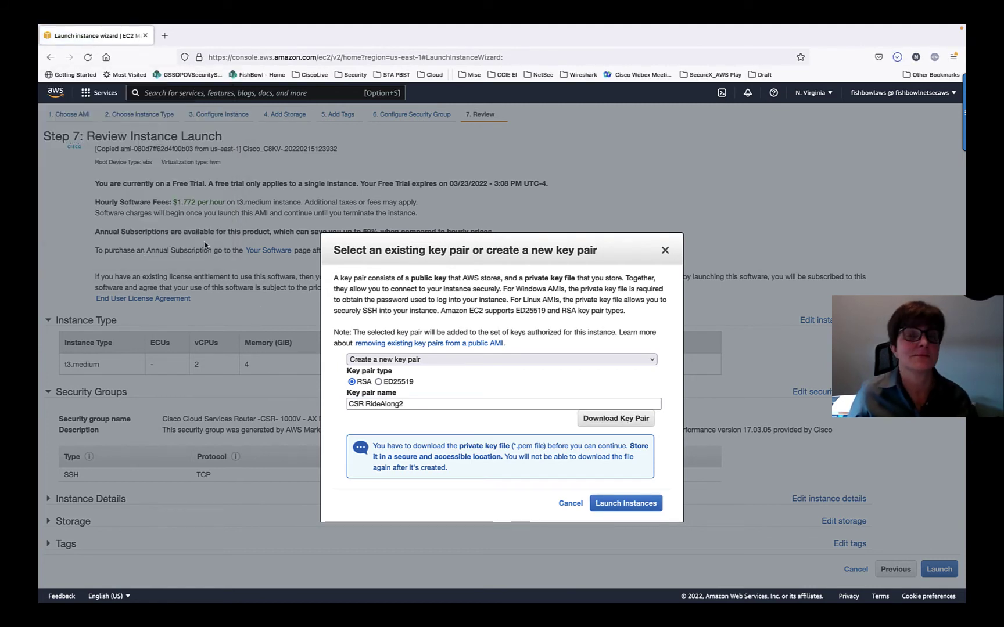
pyautogui.click(630, 506)
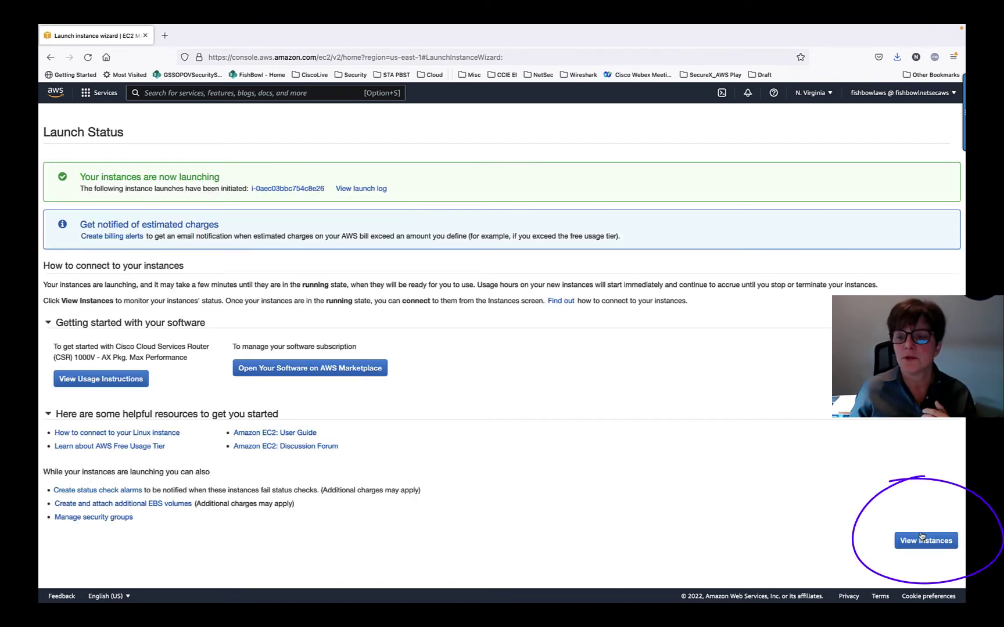
# - View CSR RideAlong in the instances list and reload until its status checks show 2/2 passed
pyautogui.click(922, 538)
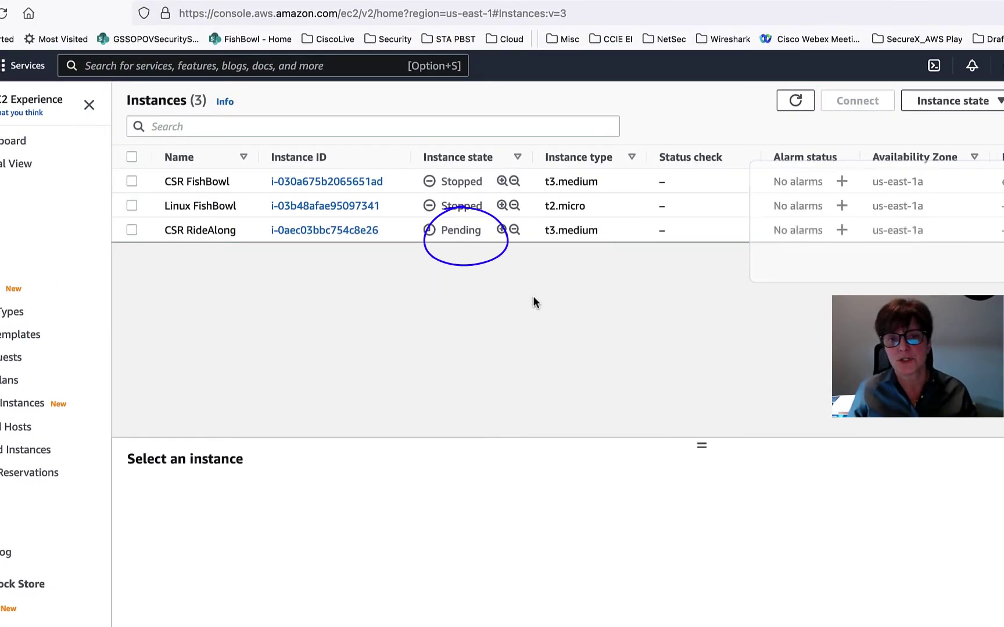
pyautogui.doubleClick(659, 232)
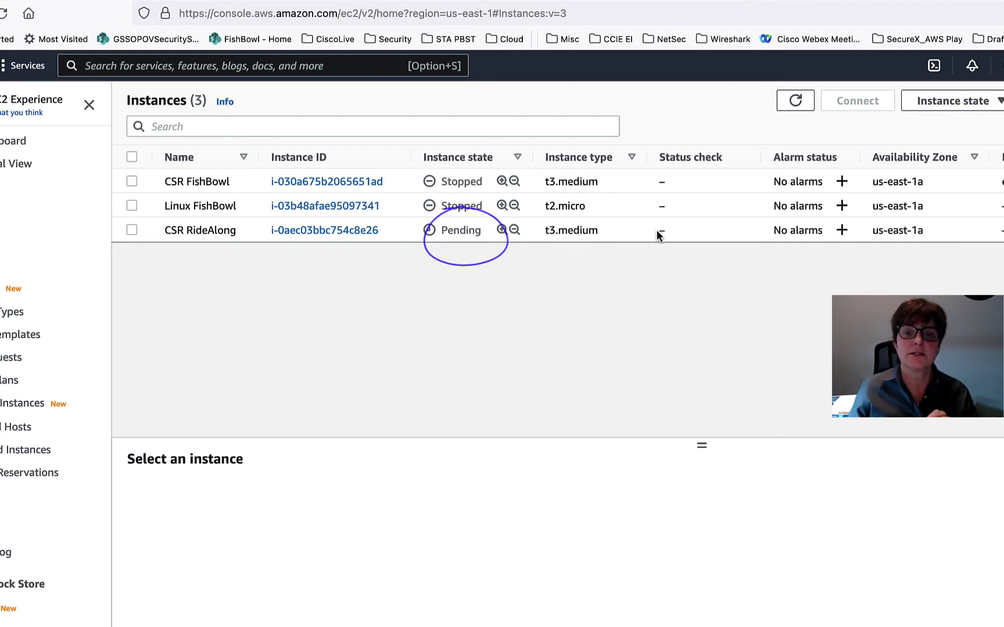
pyautogui.click(683, 230)
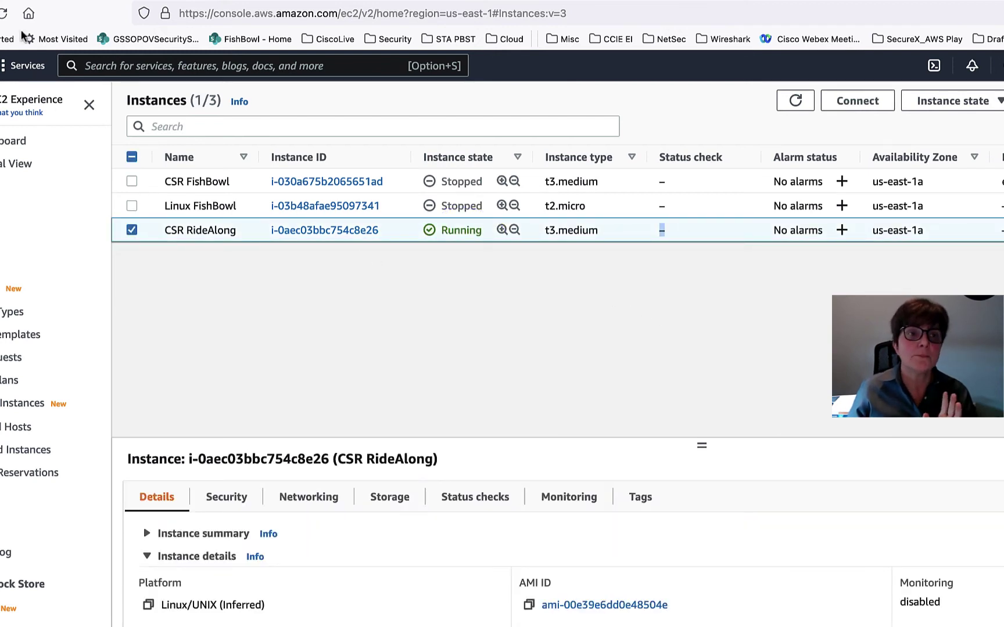
pyautogui.press('super+r')
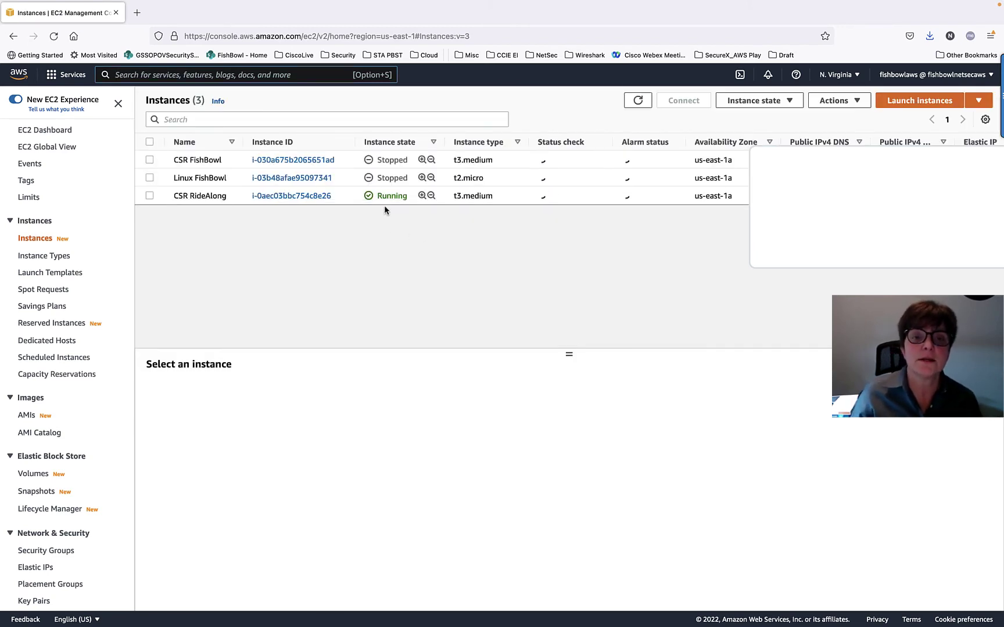
pyautogui.moveTo(388, 174)
pyautogui.mouseDown()
pyautogui.moveTo(379, 230)
pyautogui.moveTo(403, 173)
pyautogui.mouseUp()
pyautogui.moveTo(552, 174)
pyautogui.mouseDown()
pyautogui.moveTo(520, 215)
pyautogui.moveTo(586, 188)
pyautogui.mouseUp()
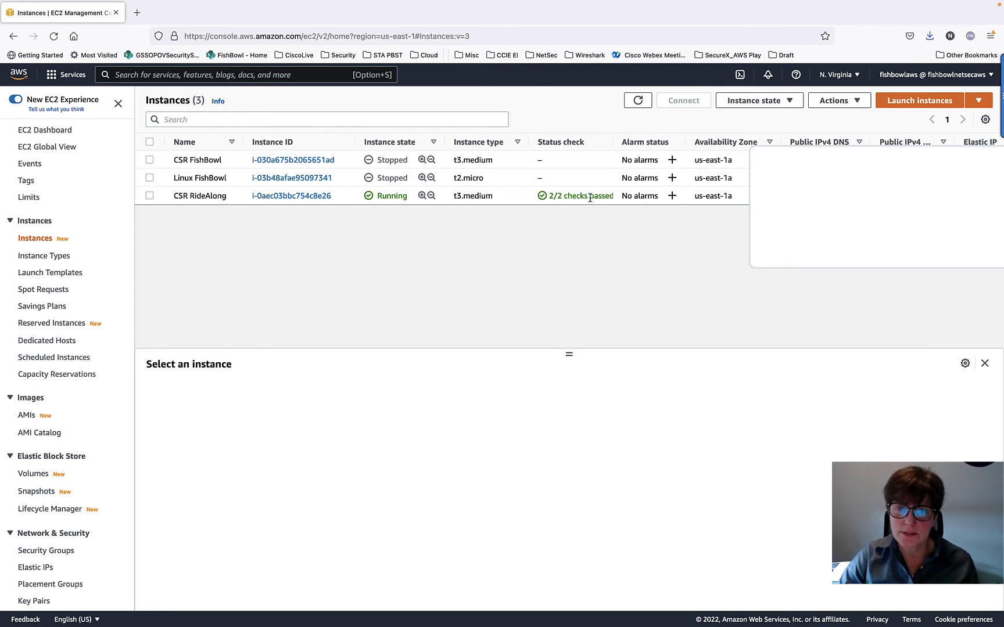
# - Select CSR RideAlong and browse its Details, Security and Networking tabs
pyautogui.click(149, 196)
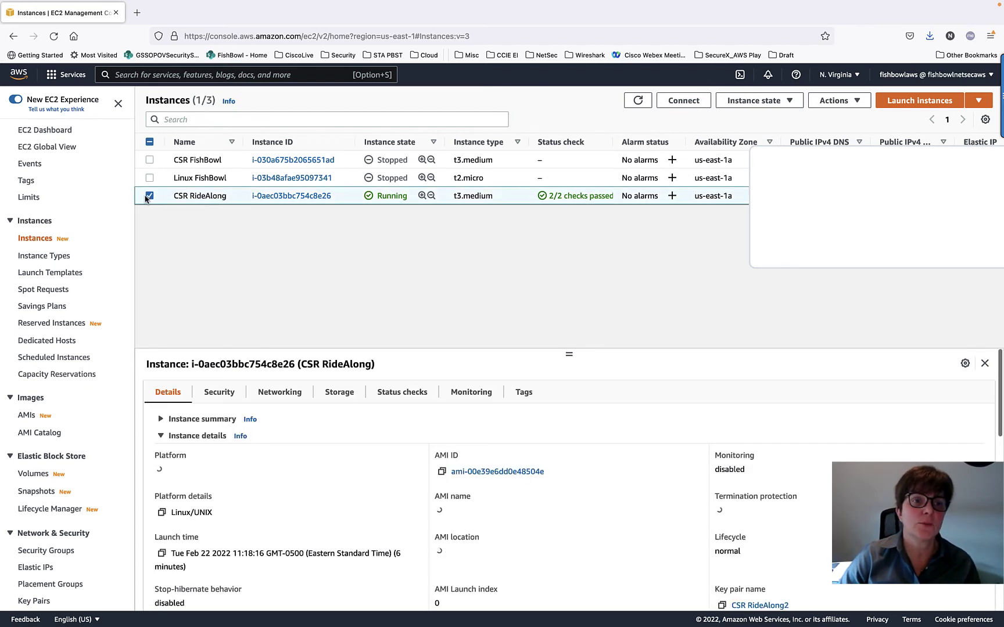
pyautogui.scroll(-3, 541, 469)
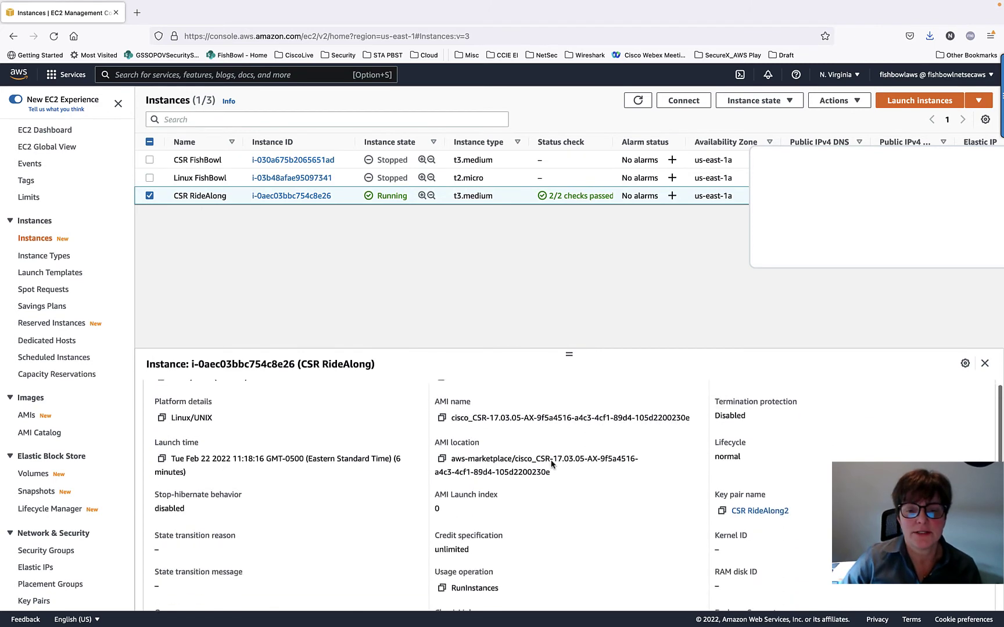
pyautogui.scroll(3, 280, 457)
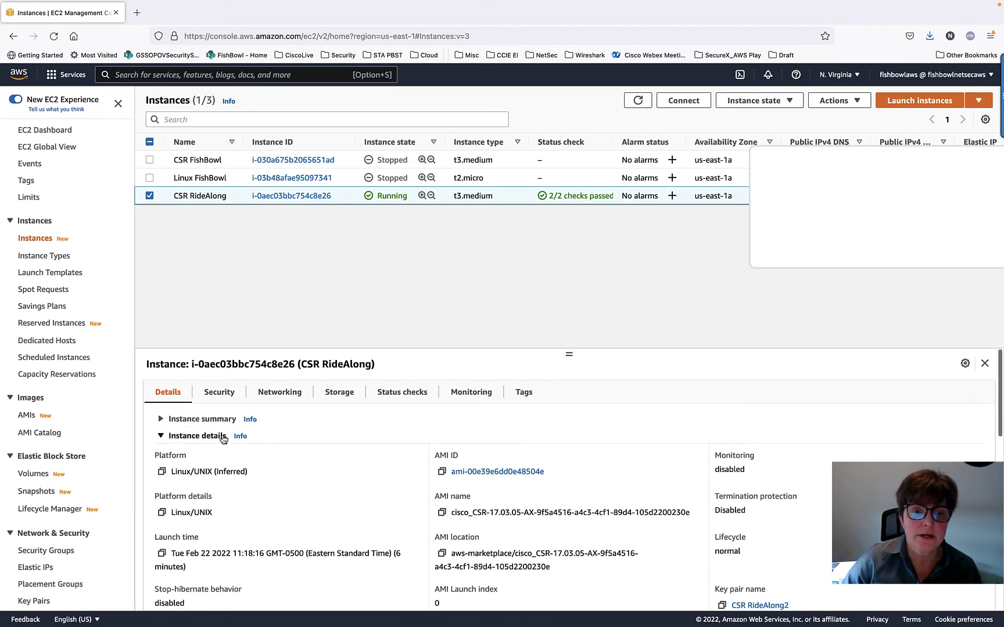
pyautogui.click(221, 395)
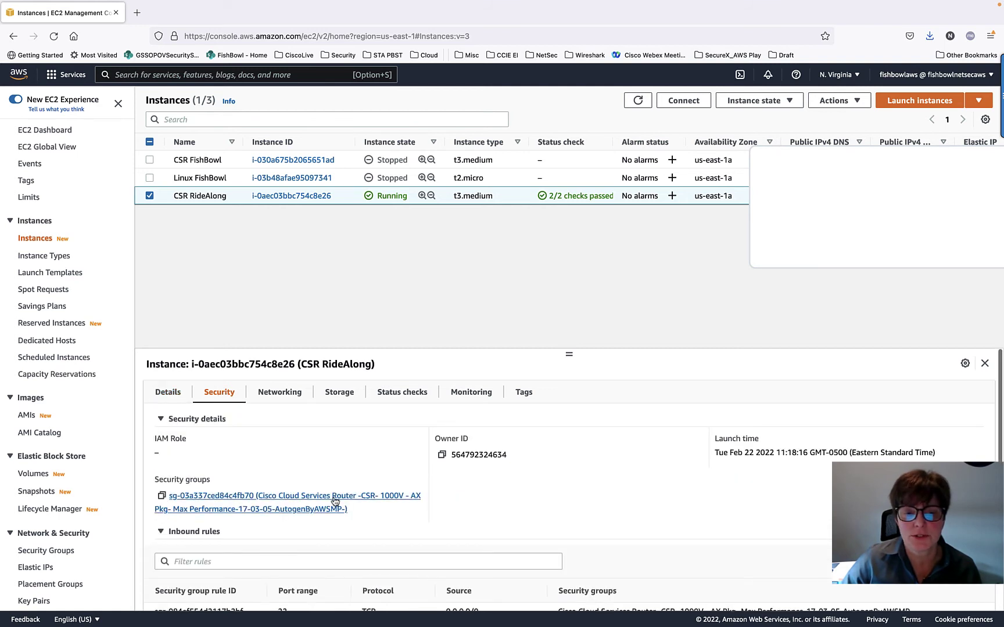
pyautogui.scroll(-5, 372, 500)
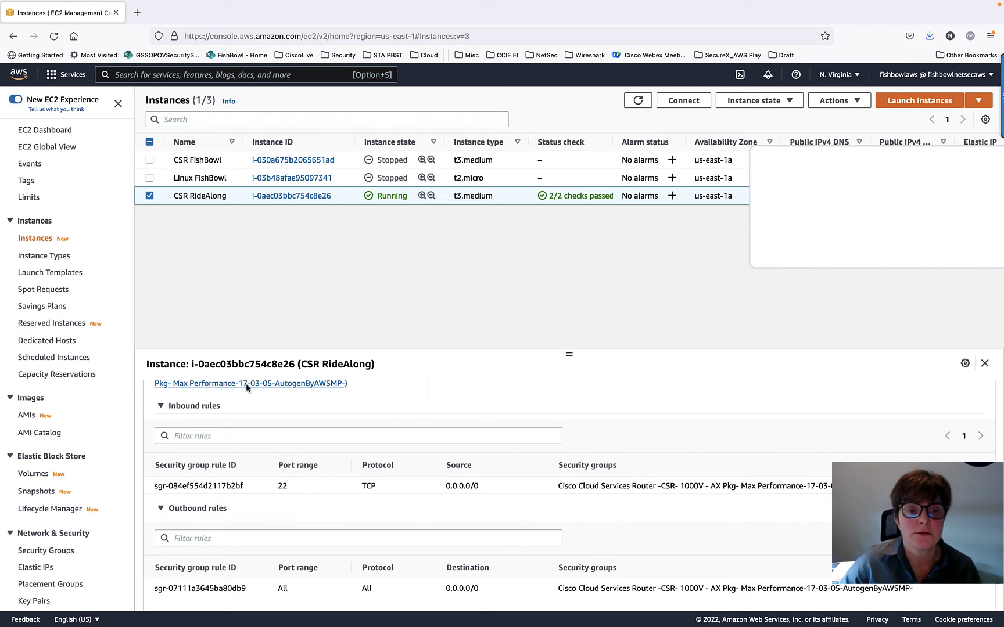
pyautogui.scroll(5, 246, 386)
pyautogui.click(280, 393)
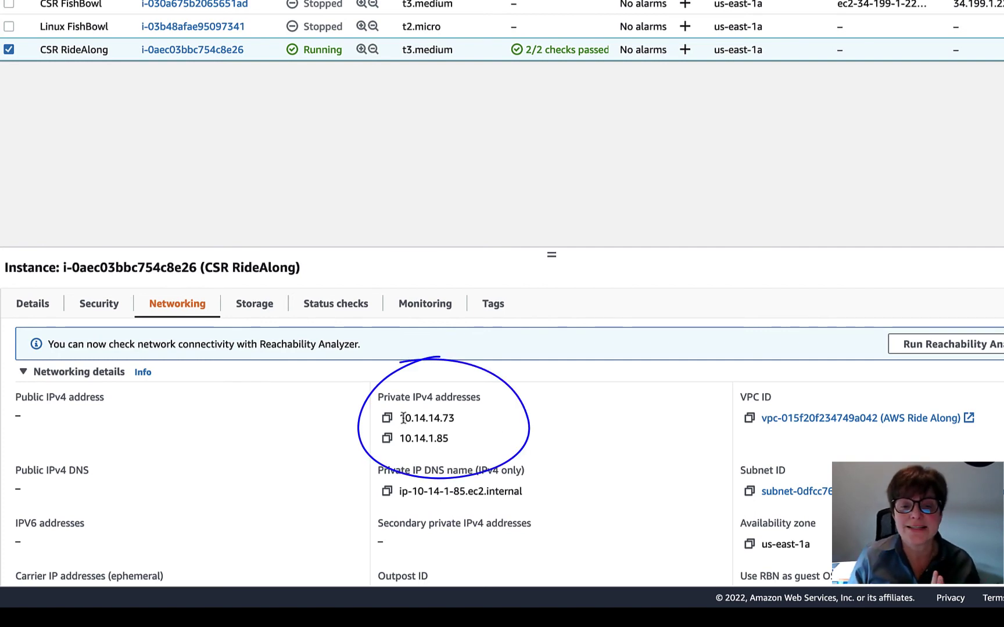
# - Highlight private IPs 10.14.14.73 and 10.14.1.85 and the empty Public IPv4 address field
pyautogui.moveTo(399, 419); pyautogui.dragTo(475, 448)
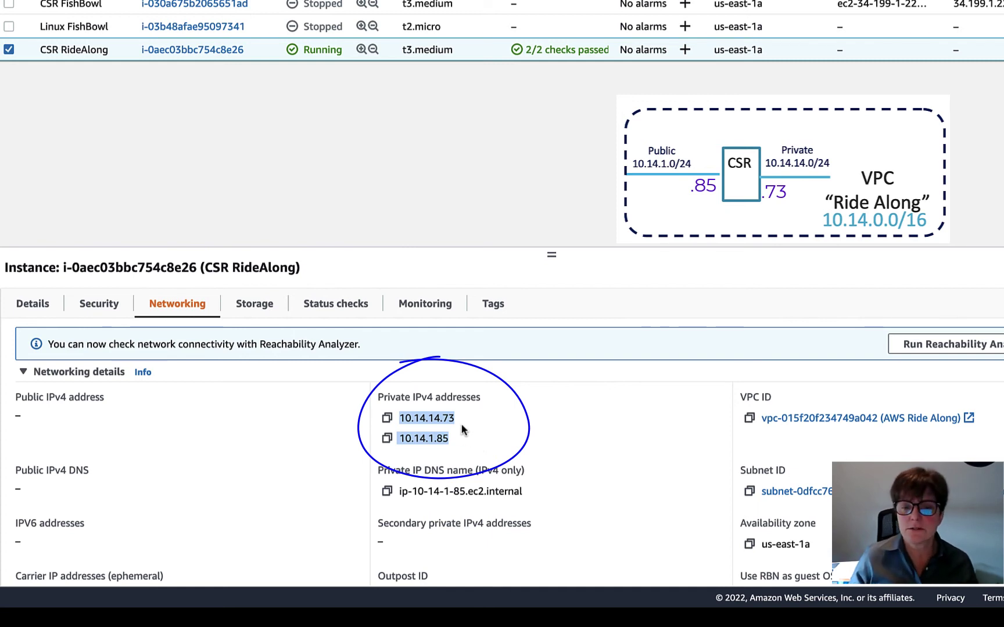
pyautogui.click(490, 426)
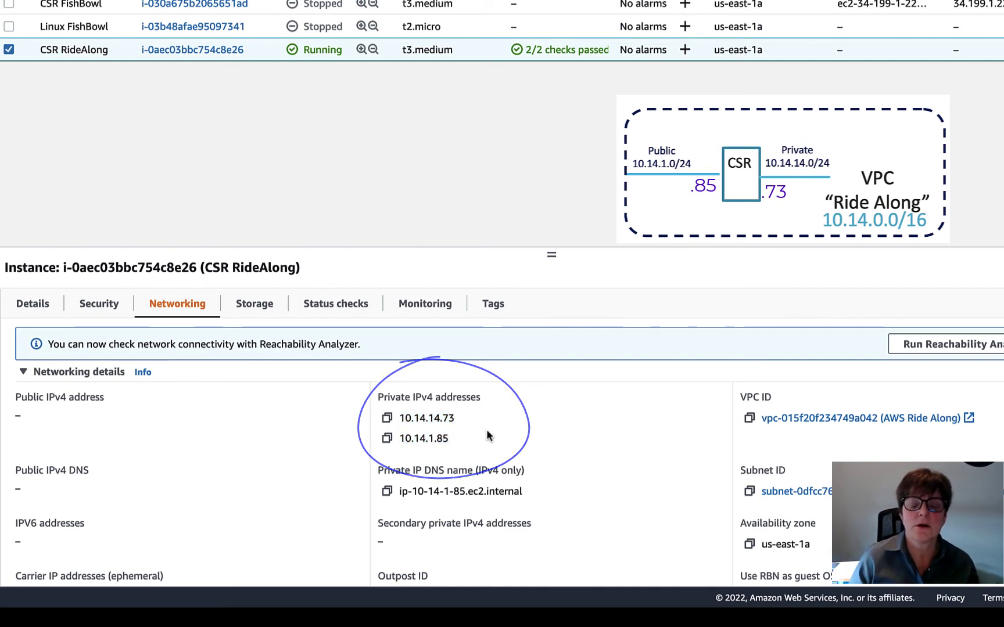
pyautogui.moveTo(64, 344)
pyautogui.mouseDown()
pyautogui.moveTo(87, 459)
pyautogui.moveTo(26, 347)
pyautogui.mouseUp()
pyautogui.moveTo(15, 398); pyautogui.dragTo(124, 407)
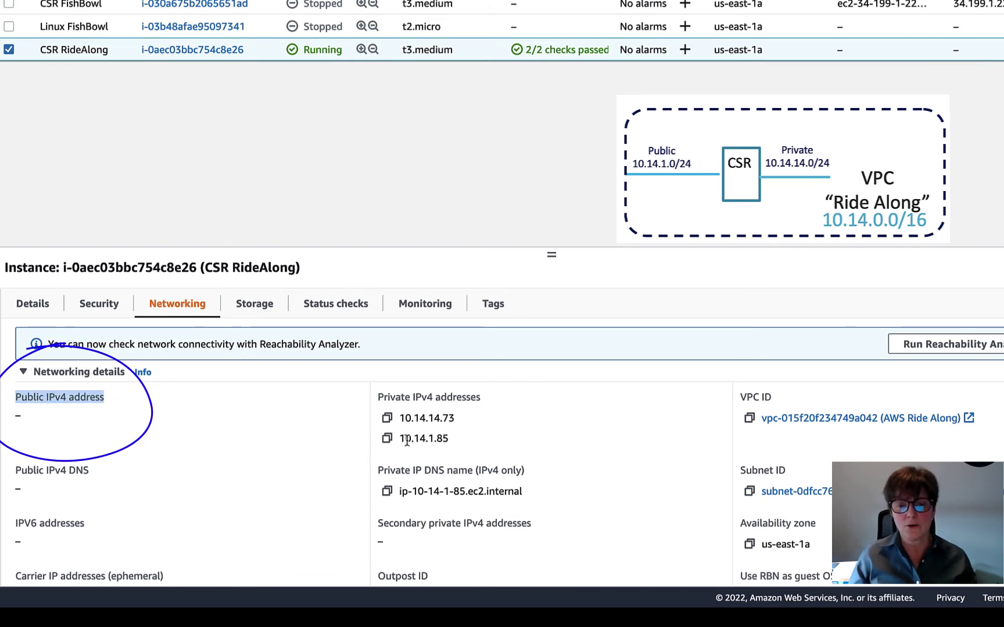
pyautogui.moveTo(400, 440); pyautogui.dragTo(457, 442)
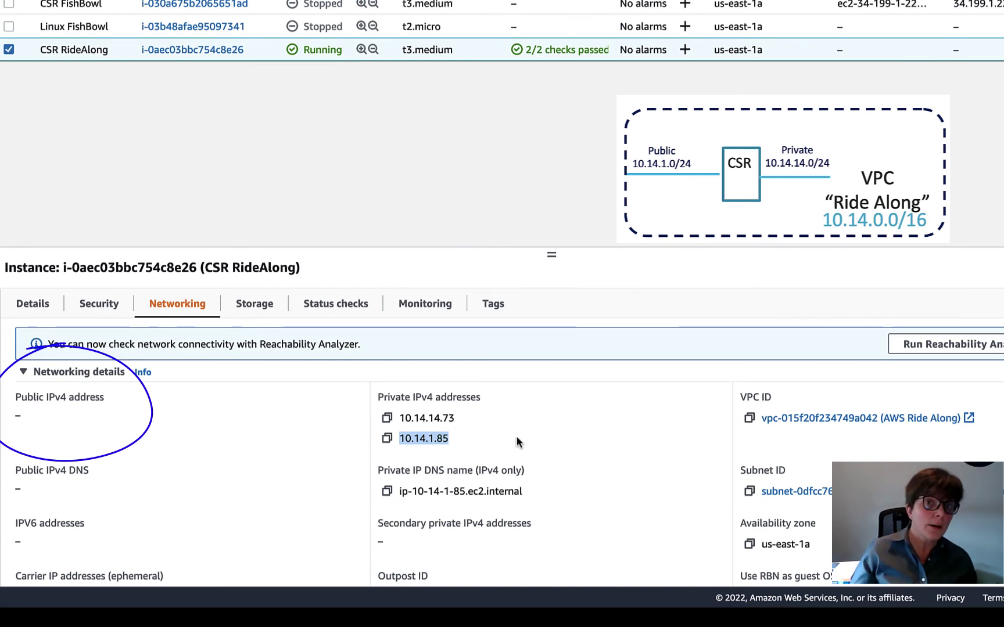
pyautogui.moveTo(14, 398); pyautogui.dragTo(103, 395)
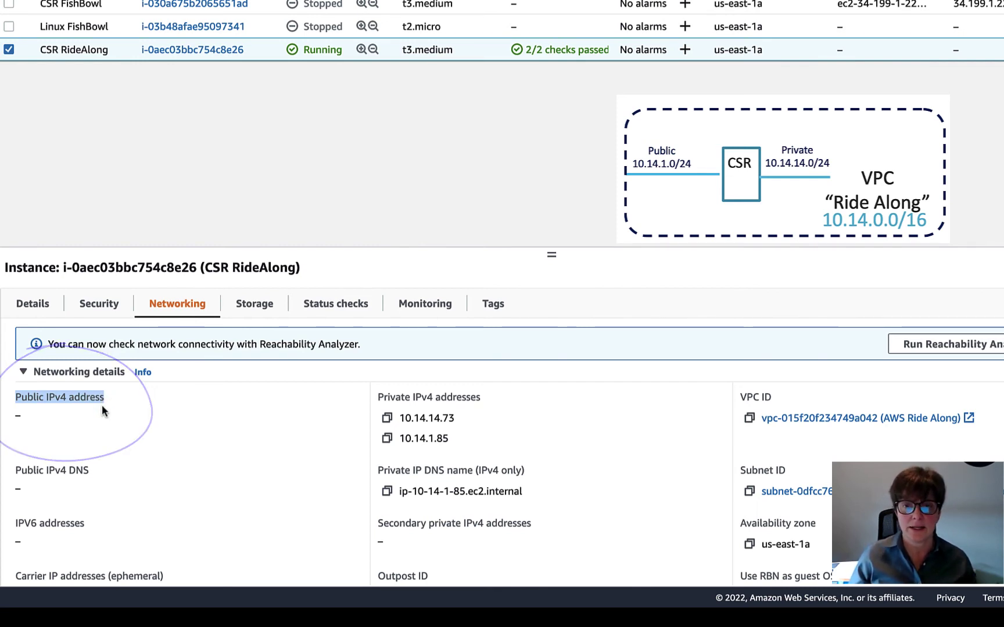
# - Switch to PowerPoint and reveal step 4 and the '.?' public-side marker
pyautogui.press('super+Tab')
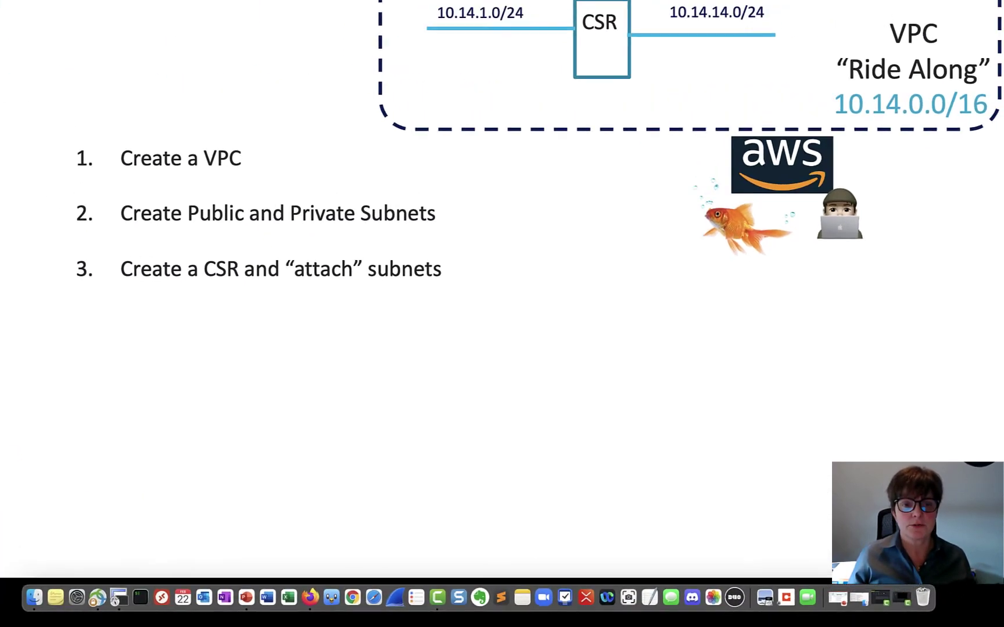
pyautogui.press('Right')
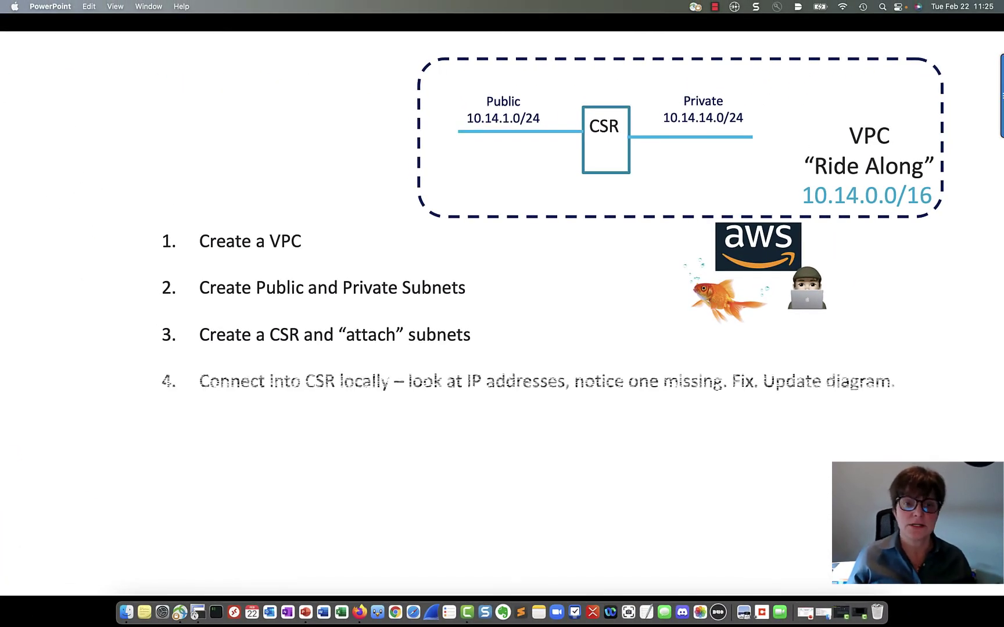
pyautogui.press('Right')
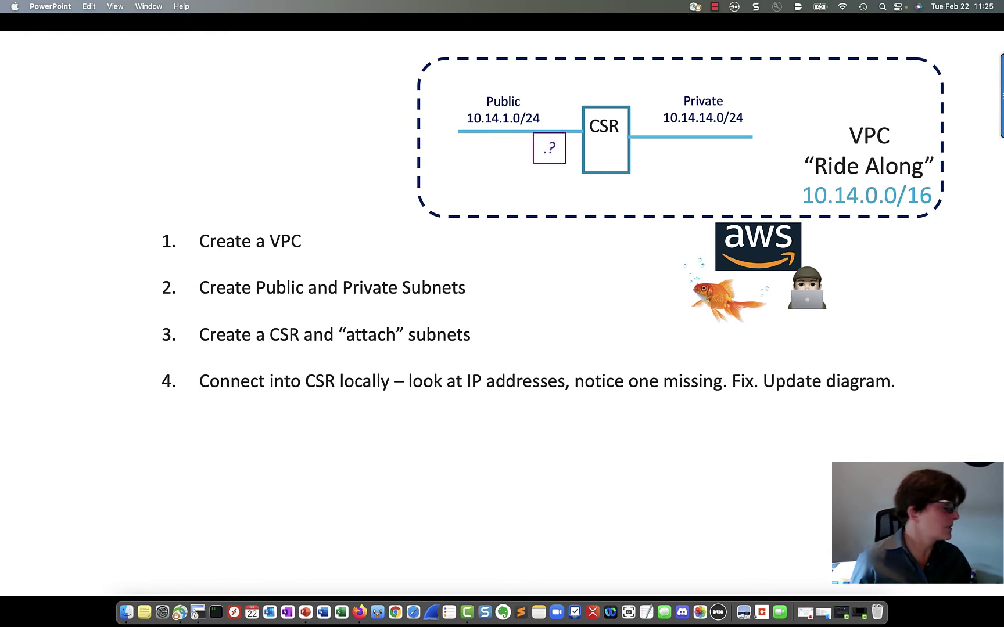
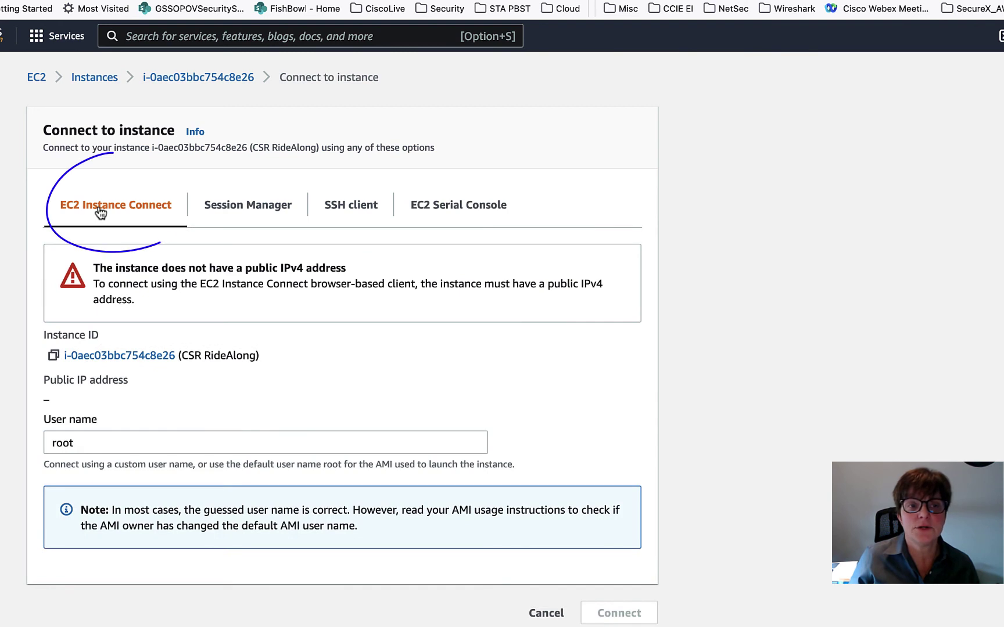
# - Connect to CSR RideAlong through the EC2 Serial Console on port ttyS0
pyautogui.moveTo(94, 268); pyautogui.dragTo(341, 272)
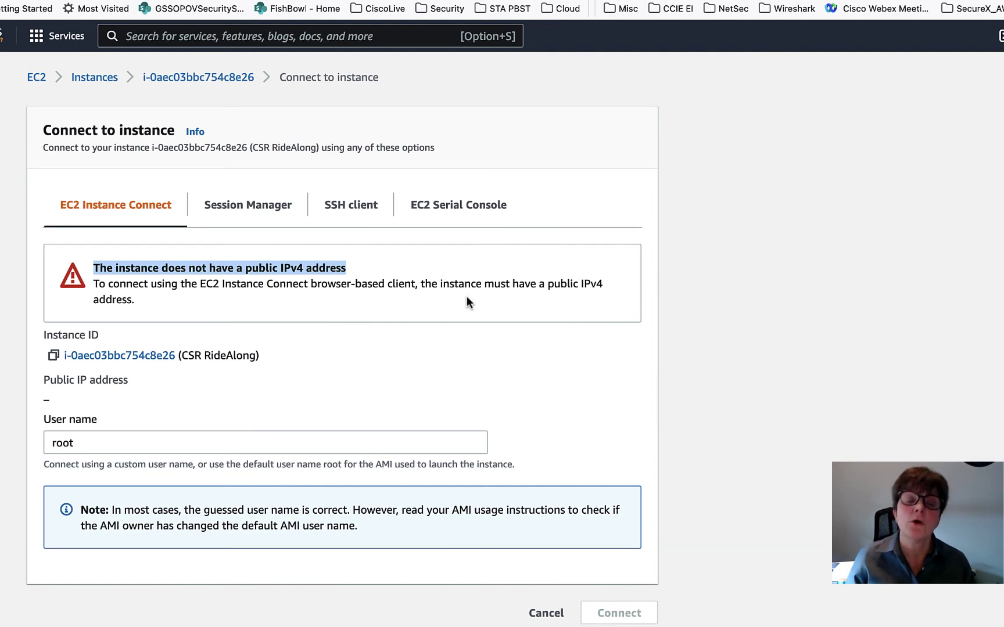
pyautogui.click(457, 210)
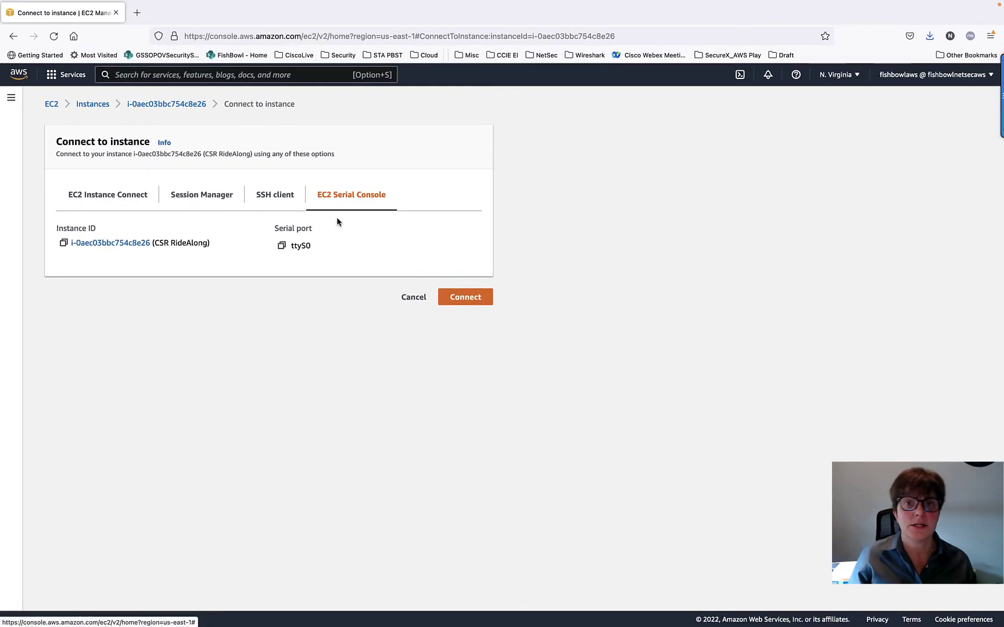
pyautogui.click(466, 305)
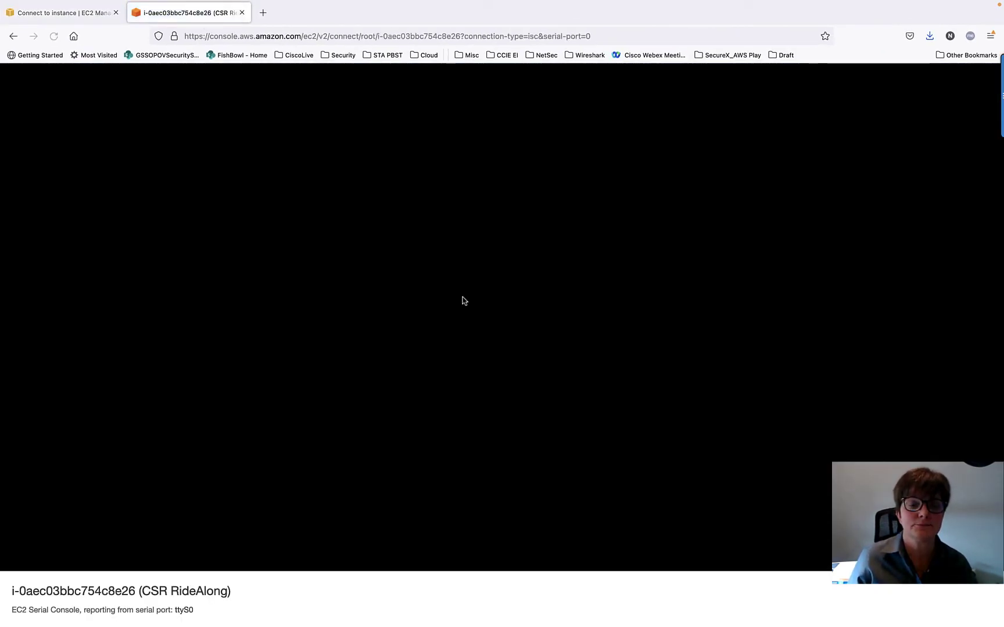
# - Enter privileged and global configuration mode and set the router hostname to AWW_CSR
pyautogui.press('Return')
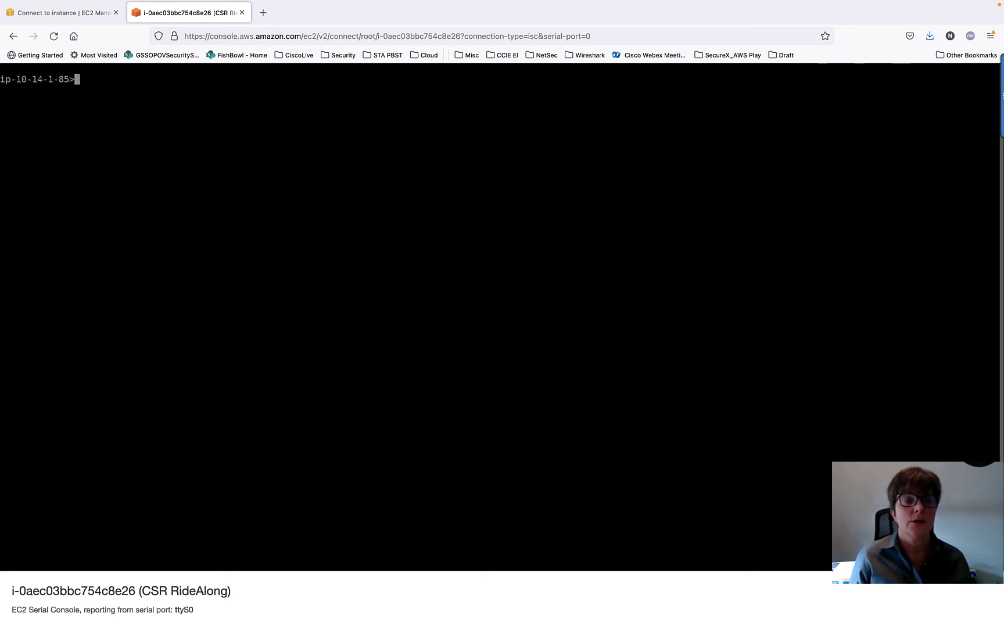
pyautogui.write('en')
pyautogui.press('Return')
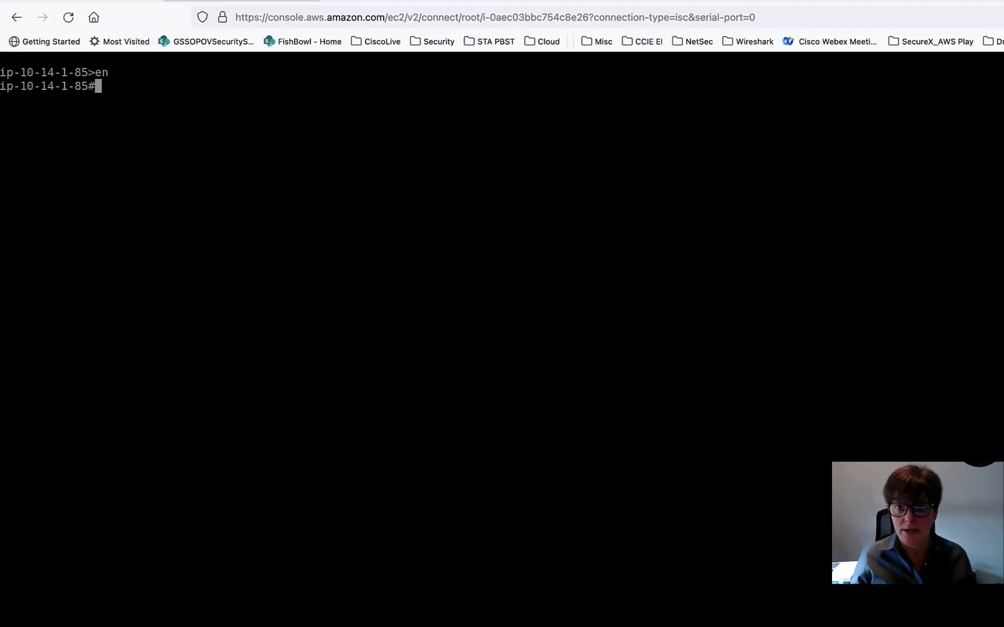
pyautogui.write('config t')
pyautogui.press('Return')
pyautogui.write('host')
pyautogui.press('Tab')
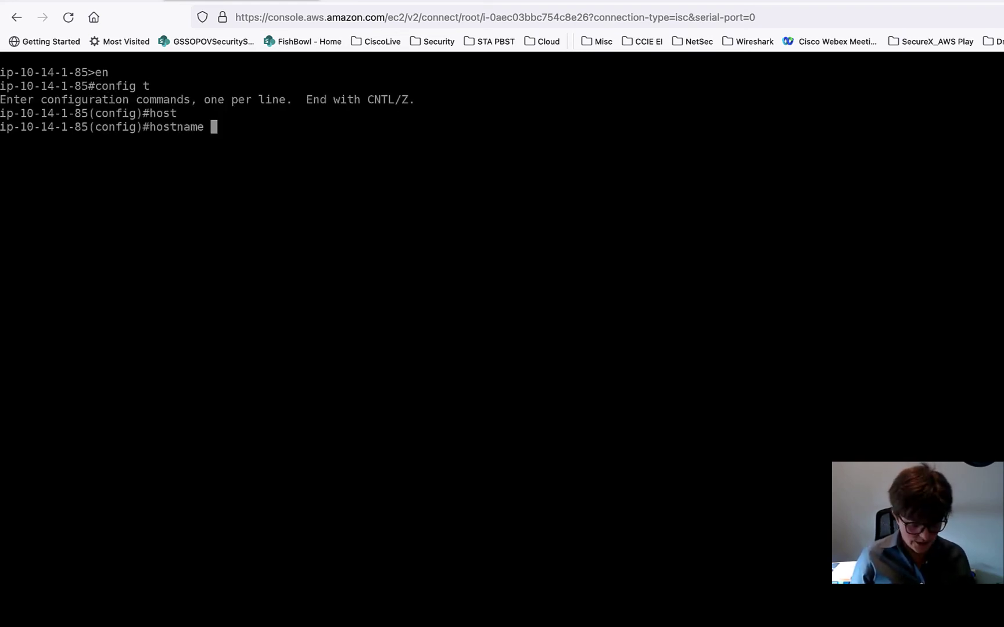
pyautogui.write('AWS_CSR_RideAlong')
pyautogui.press('Return')
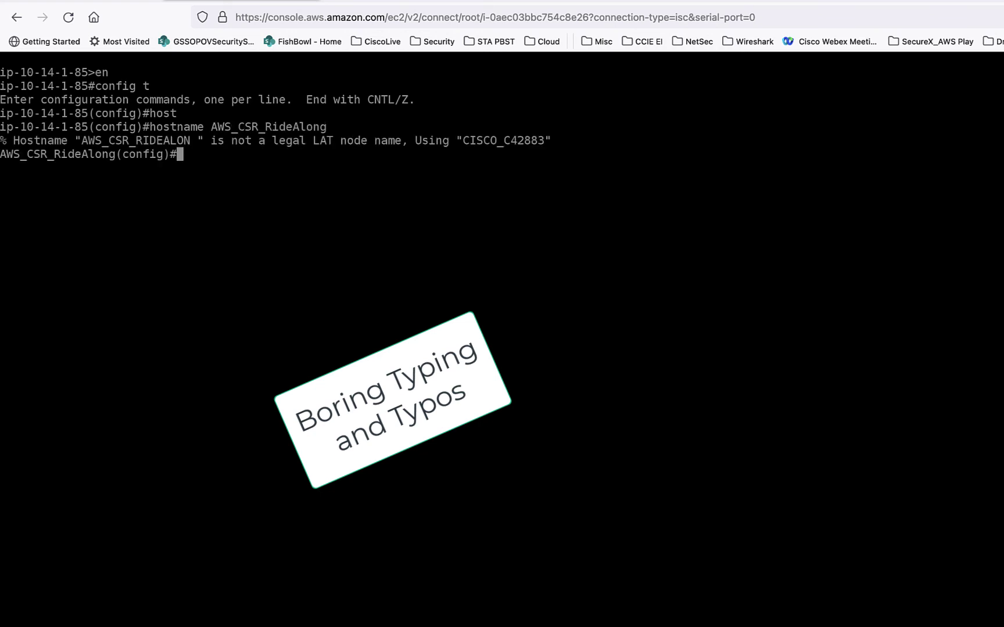
pyautogui.write('hostname AWW_CSR')
pyautogui.press('Return')
# - Set an enable password, exit config mode, and list interfaces with sh ip int brief
pyautogui.press('Return')
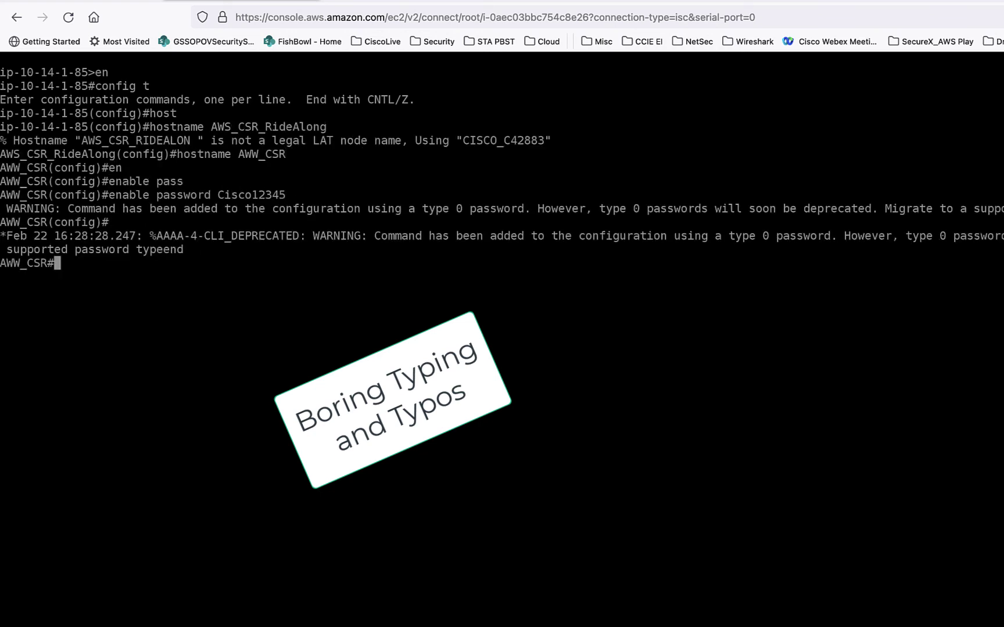
pyautogui.press('Return')
pyautogui.press('Return')
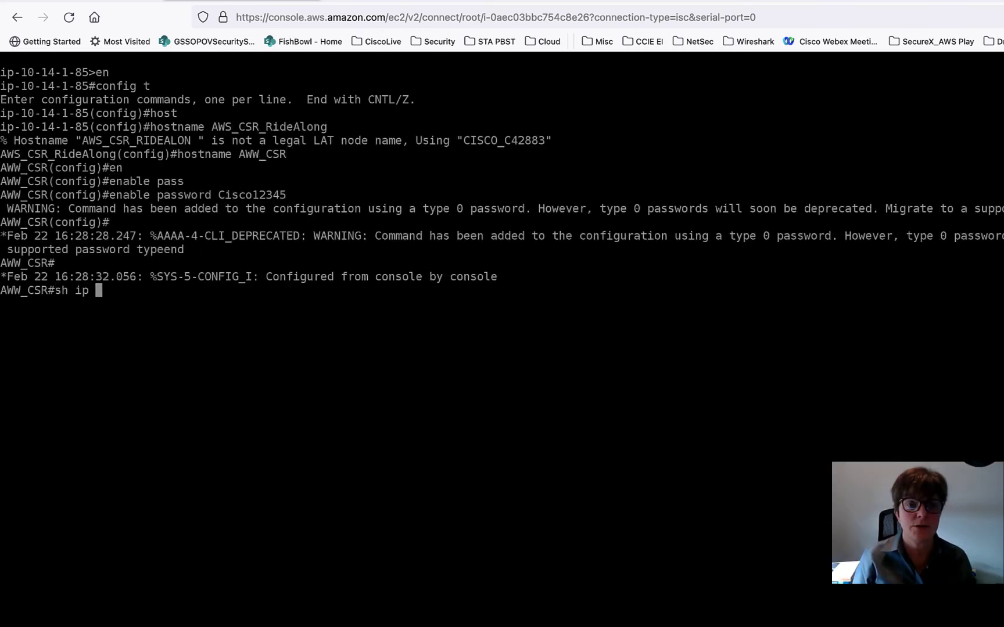
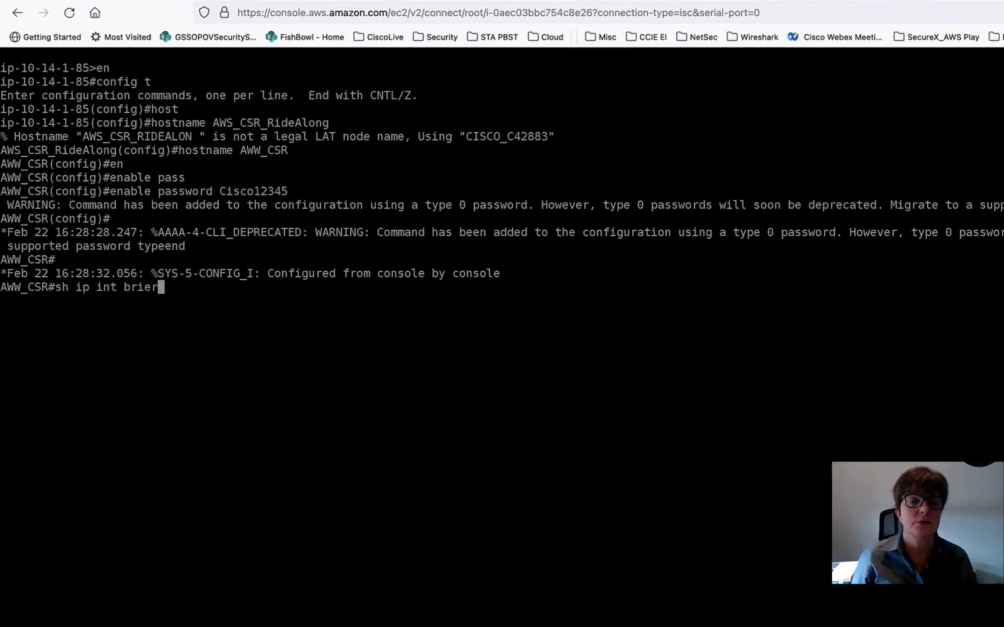
pyautogui.press('Return')
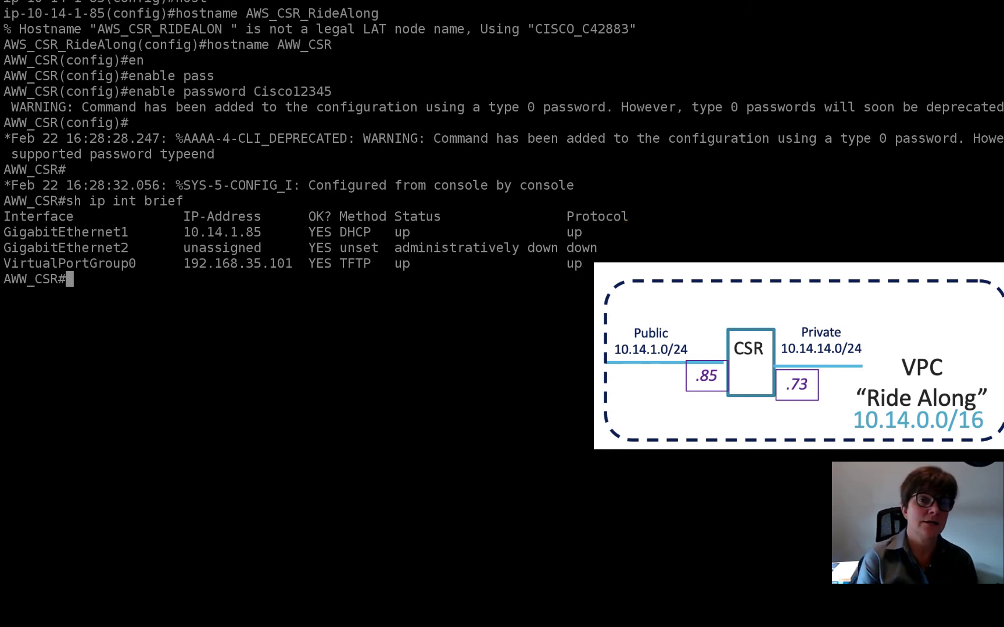
# - Show the running config of gig1 and gig2, highlighting Gig2 unassigned and shut down
pyautogui.write('sh run int t')
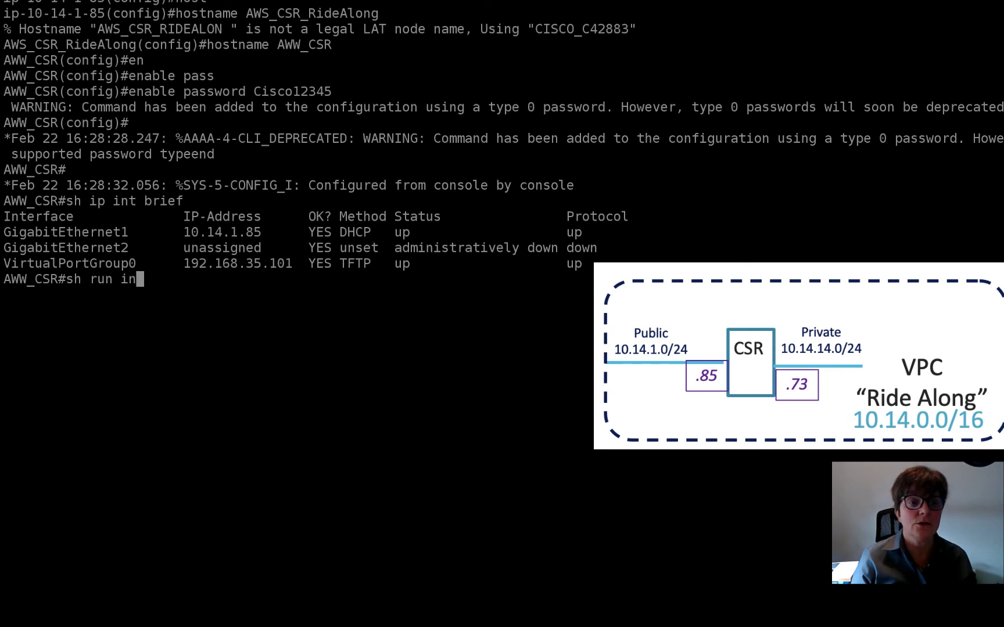
pyautogui.press('BackSpace')
pyautogui.write('gig1')
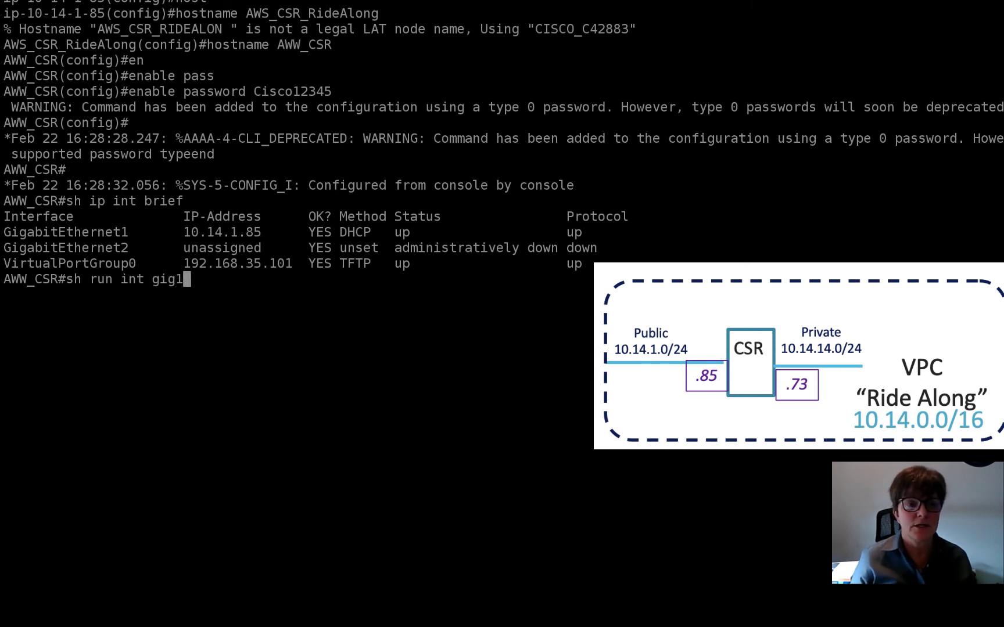
pyautogui.press('Return')
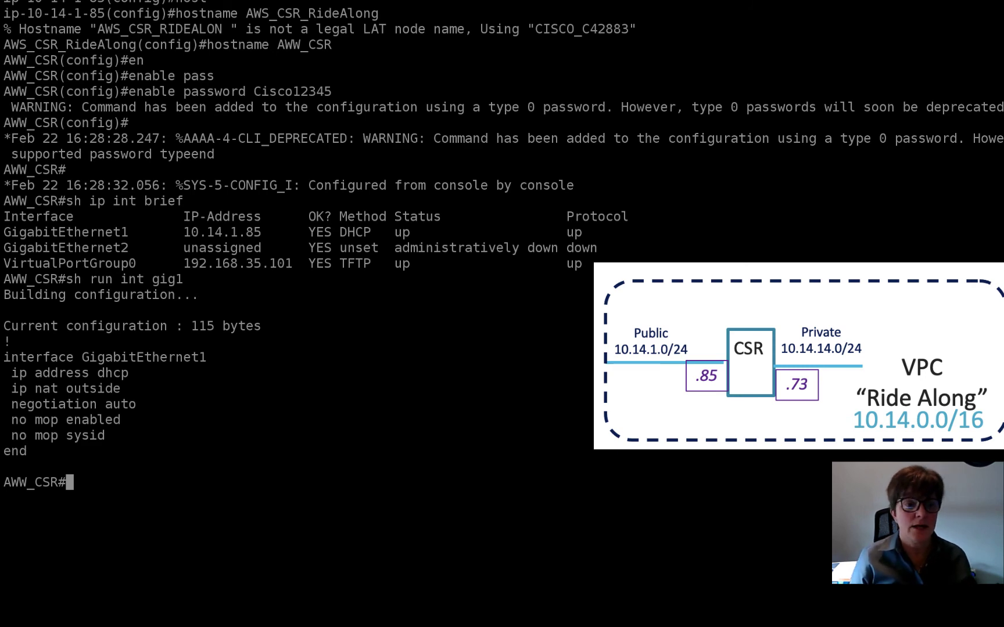
pyautogui.write('sh run int ')
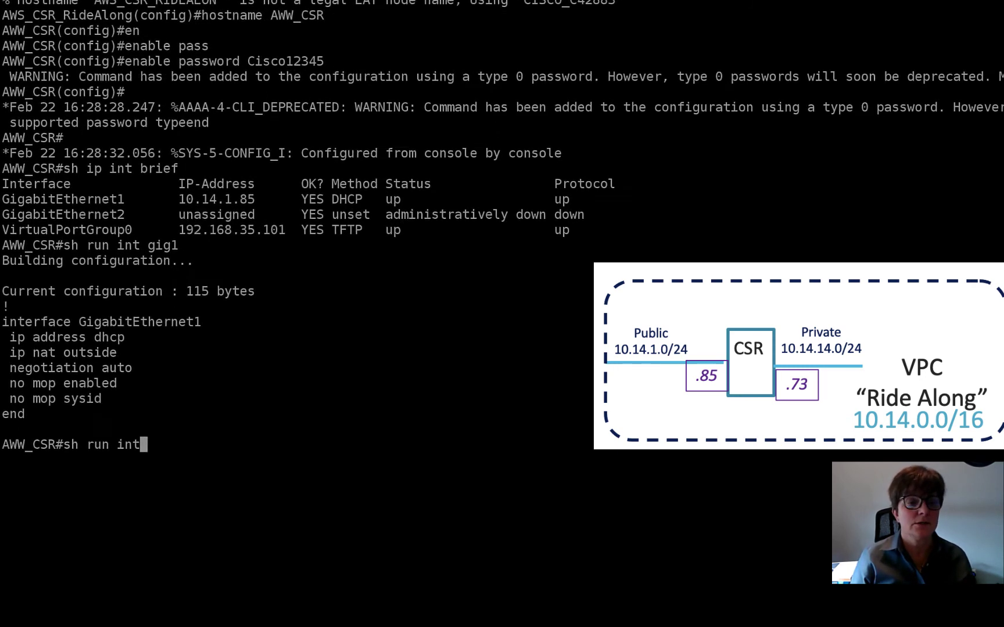
pyautogui.write('gig2')
pyautogui.press('Return')
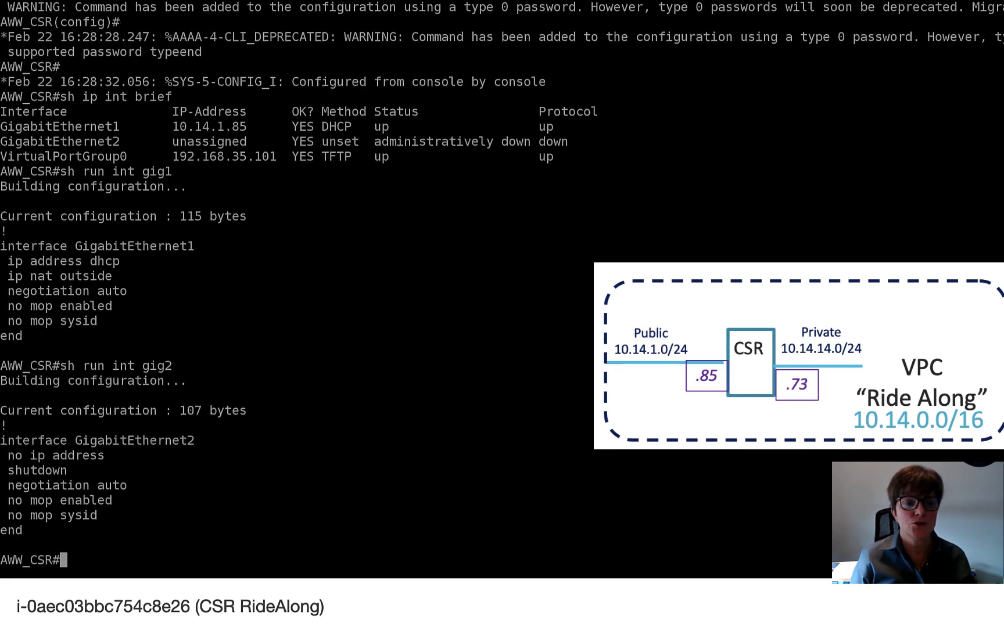
pyautogui.moveTo(360, 462); pyautogui.dragTo(207, 466)
pyautogui.moveTo(257, 489); pyautogui.dragTo(248, 433)
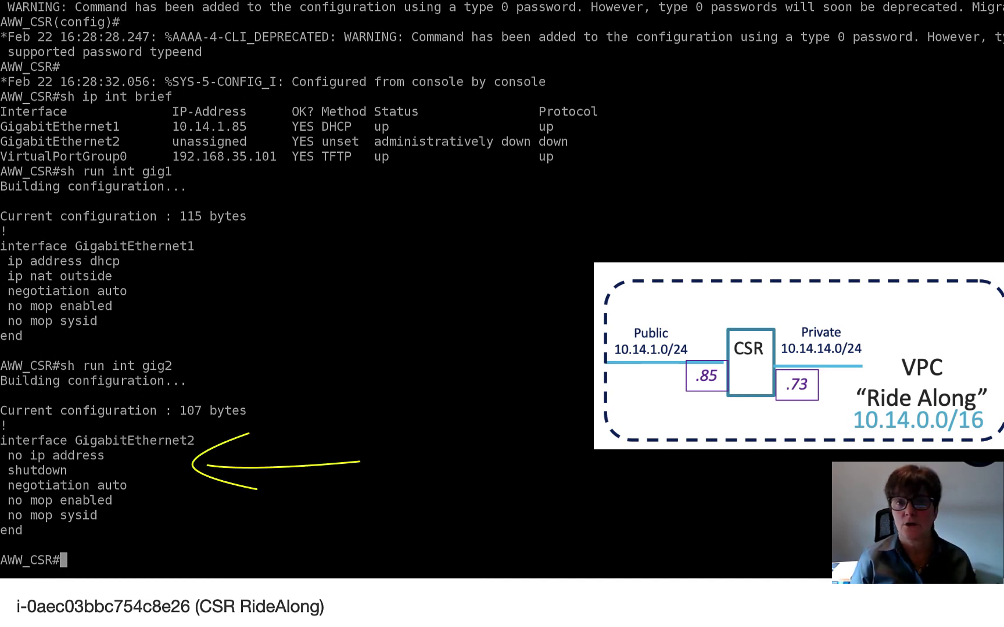
# - Configure GigabitEthernet2 with ip address dhcp and bring it up with no shut
pyautogui.write('config t')
pyautogui.press('Return')
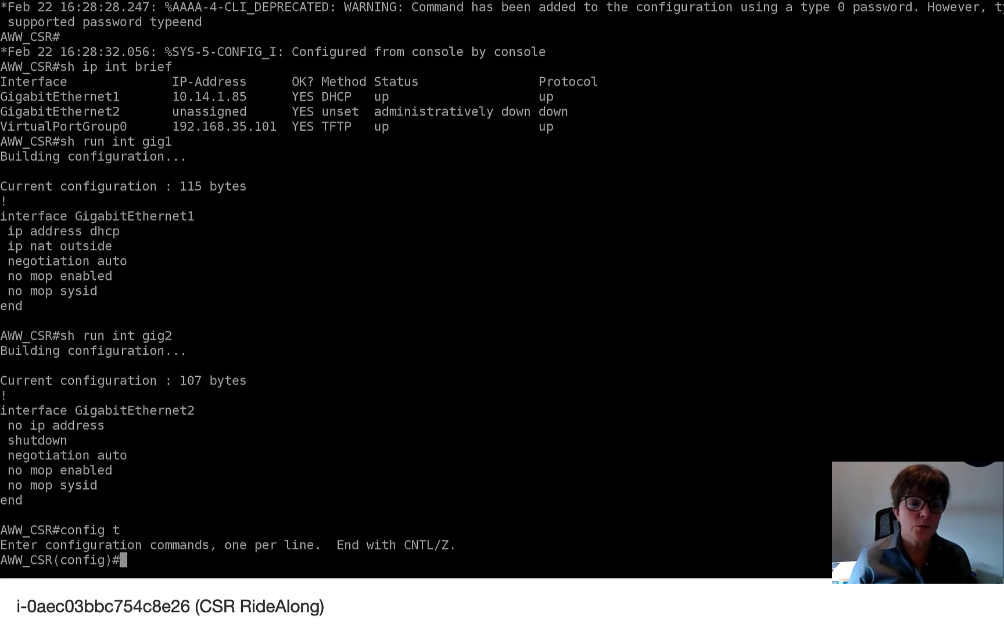
pyautogui.write('int gig2')
pyautogui.press('Return')
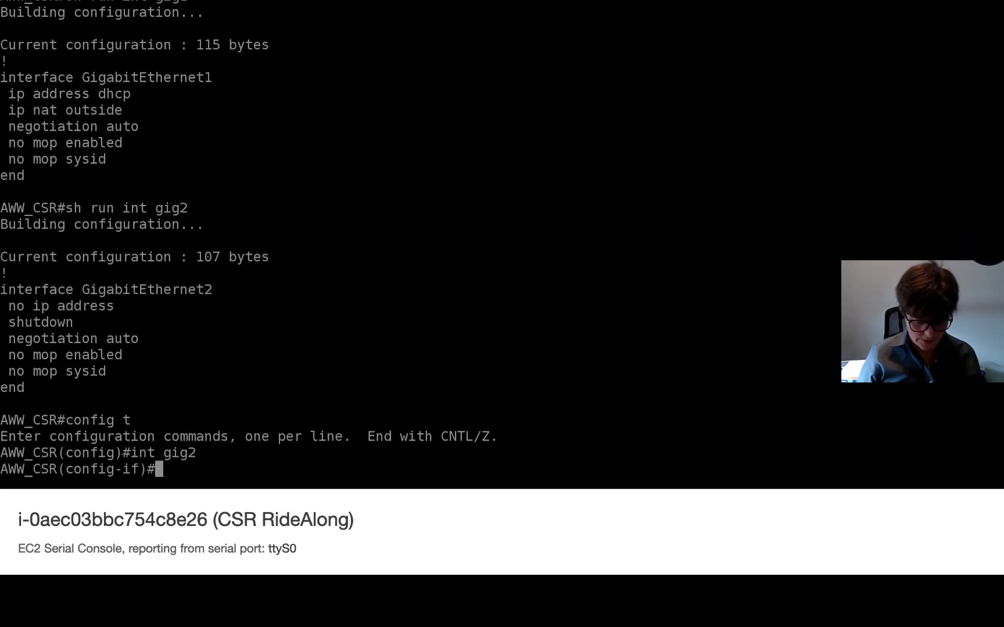
pyautogui.write('ip dh')
pyautogui.press('BackSpace')
pyautogui.press('BackSpace')
pyautogui.write('add')
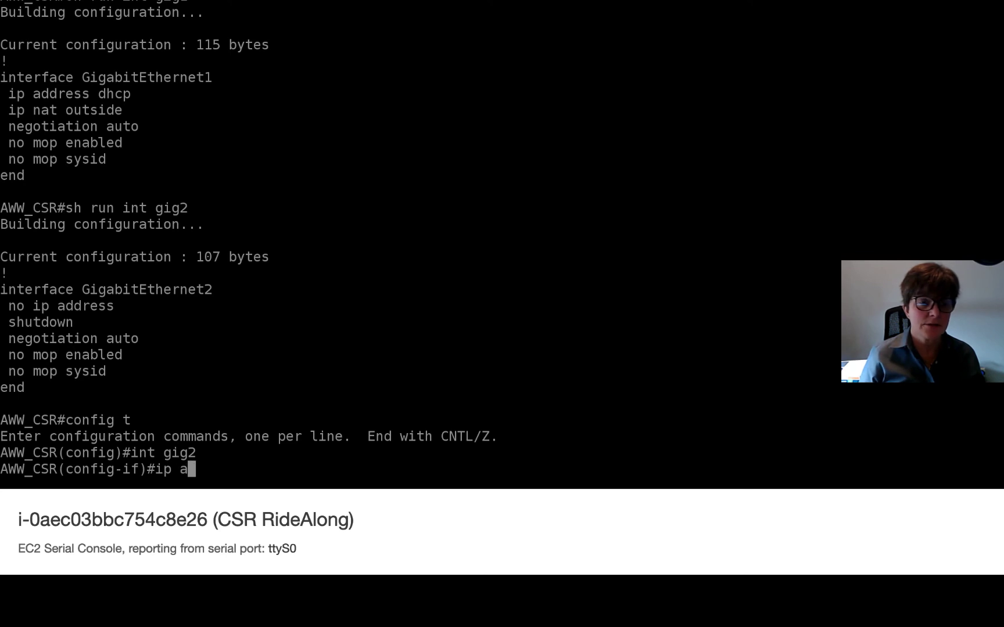
pyautogui.press('Tab')
pyautogui.write('dhcp')
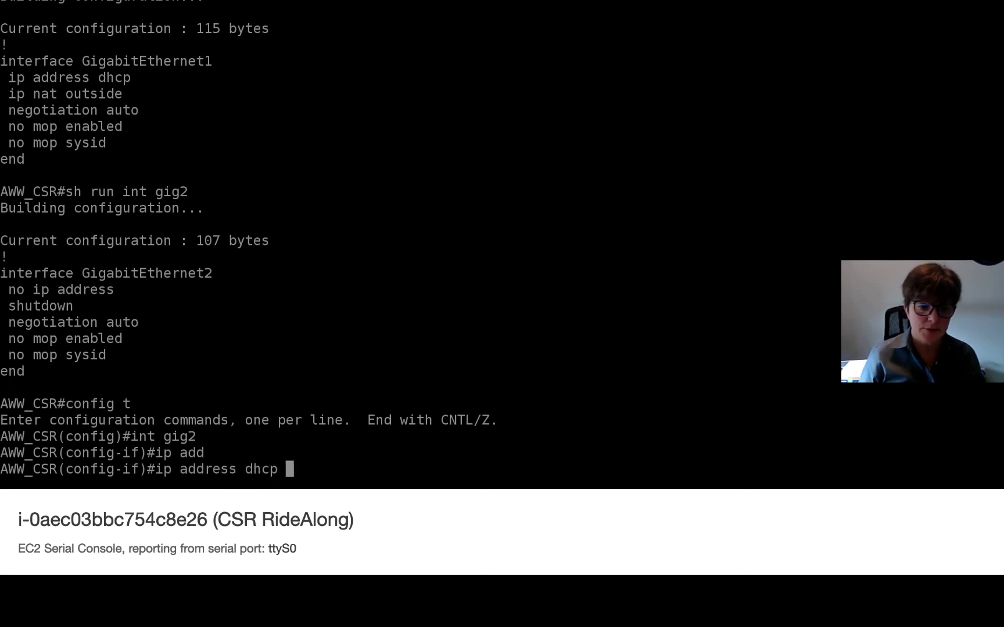
pyautogui.press('Return')
pyautogui.write('no shut')
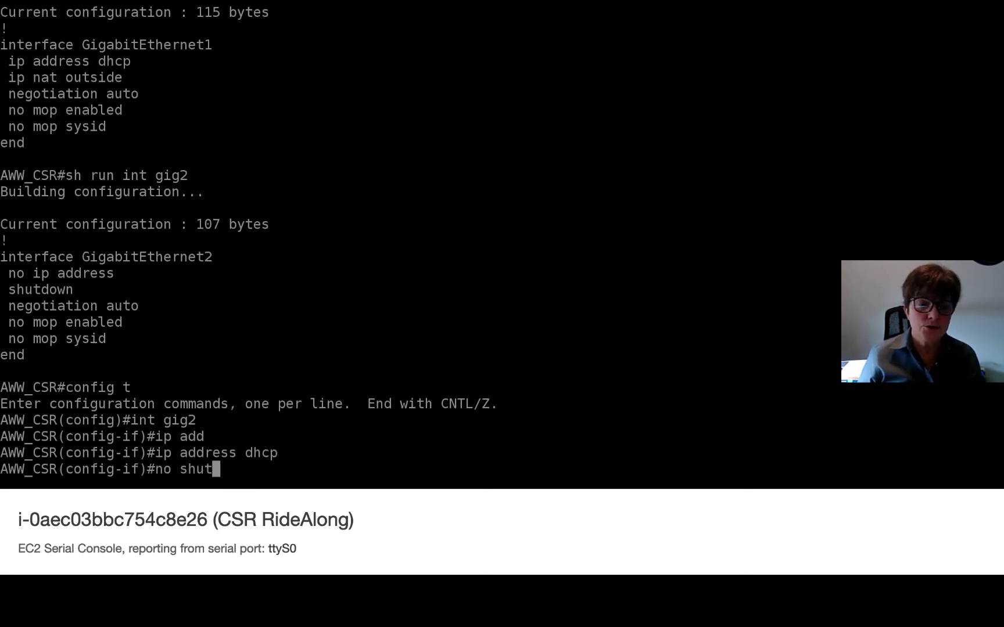
pyautogui.press('Return')
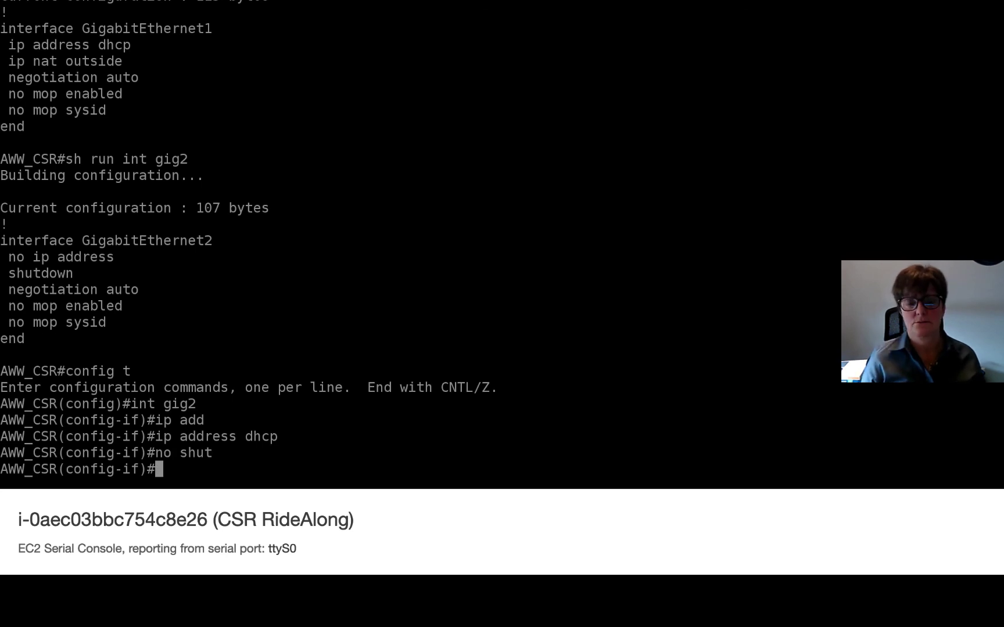
# - Exit configuration mode and save the configuration with w
pyautogui.write('end')
pyautogui.press('Return')
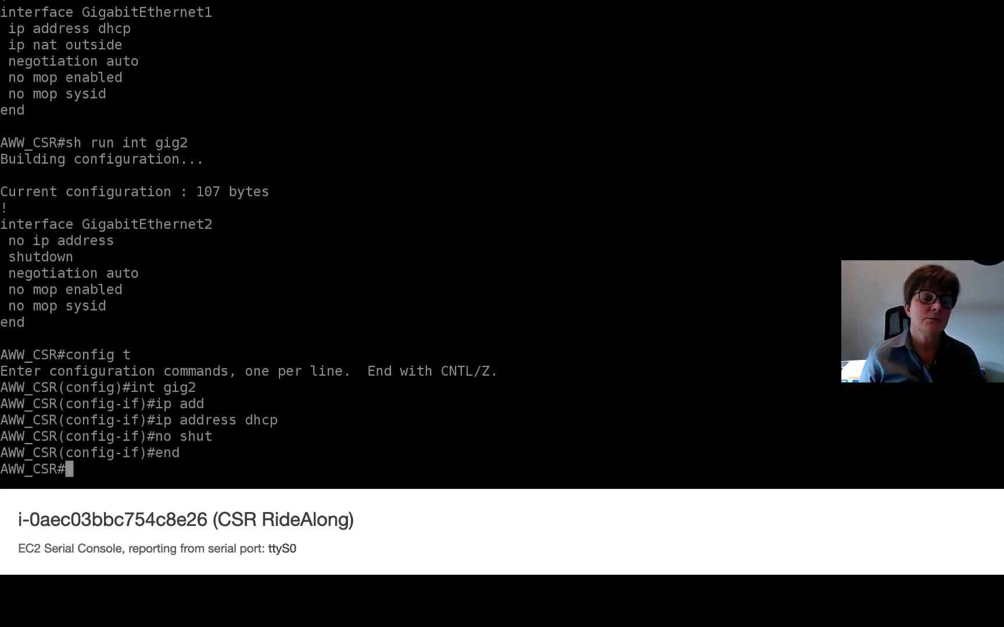
pyautogui.write('w')
pyautogui.press('Return')
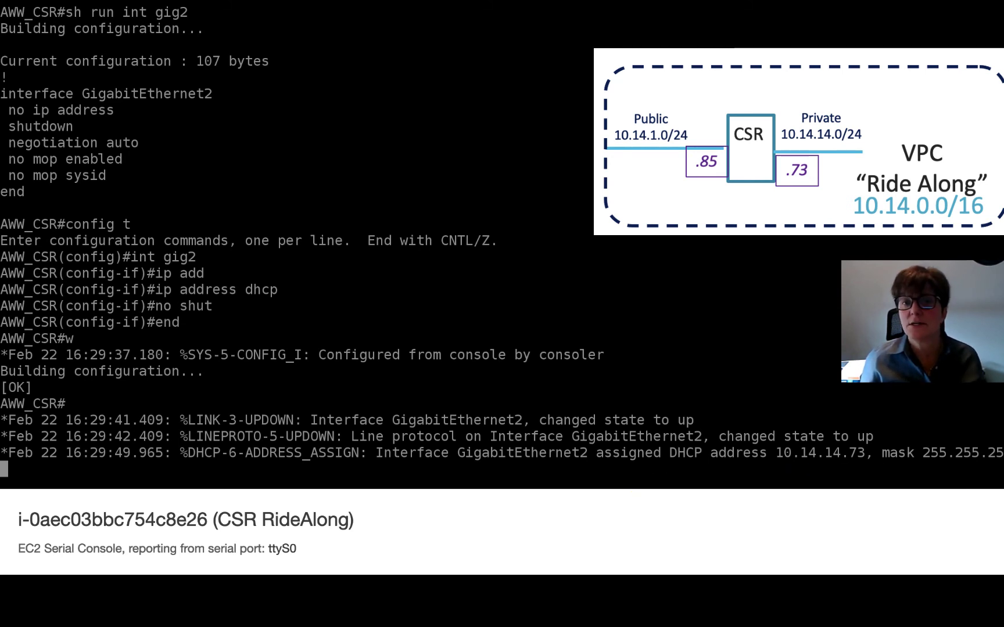
# - Re-enter global configuration mode and enter the hostname AWS_CSR command
pyautogui.press('Return')
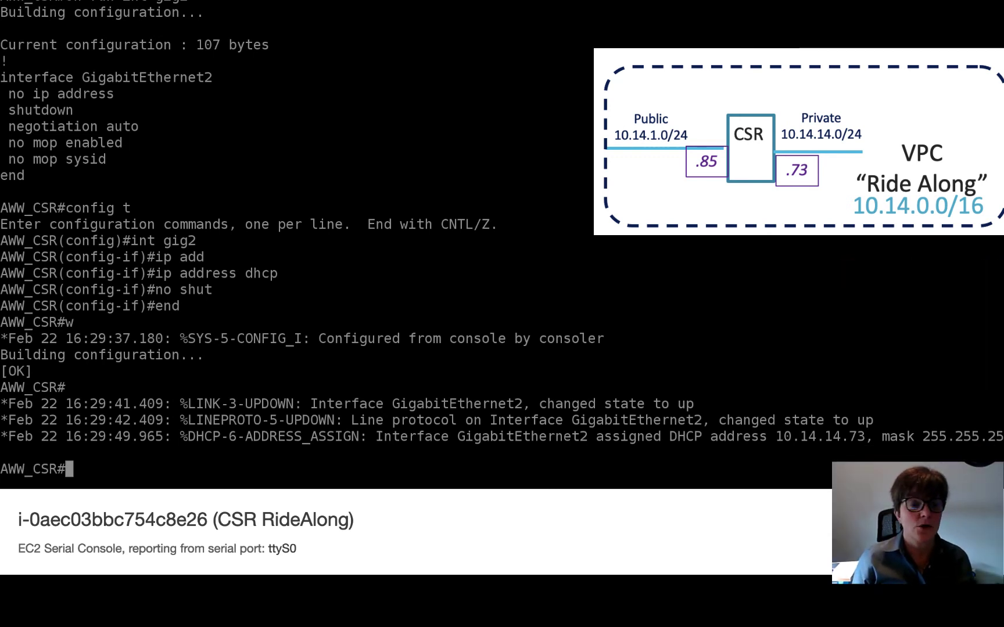
pyautogui.write('config t')
pyautogui.press('Return')
pyautogui.write('hist')
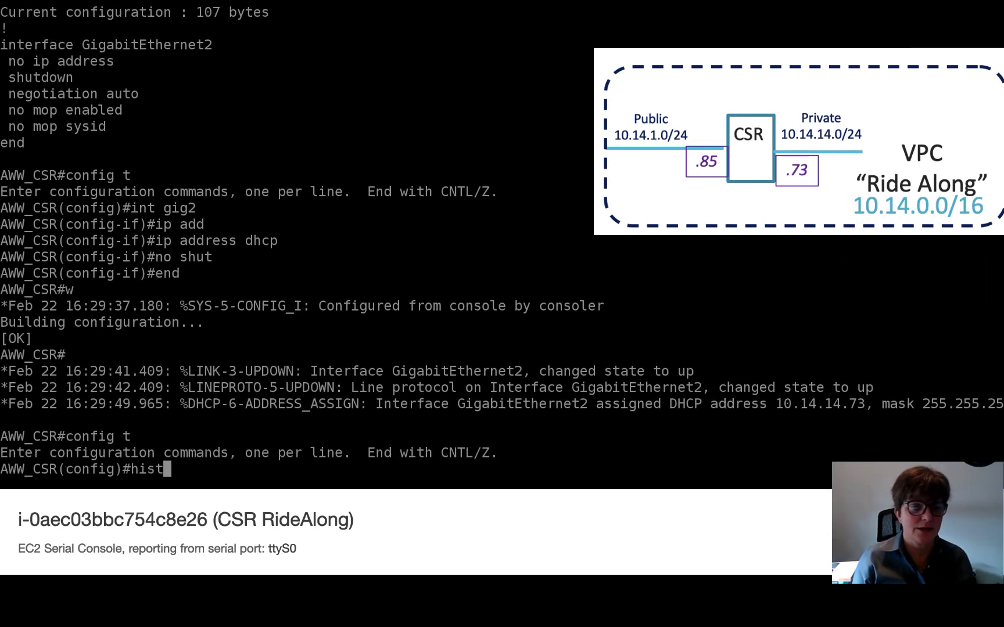
pyautogui.press('BackSpace')
pyautogui.press('BackSpace')
pyautogui.press('BackSpace')
pyautogui.write('ost')
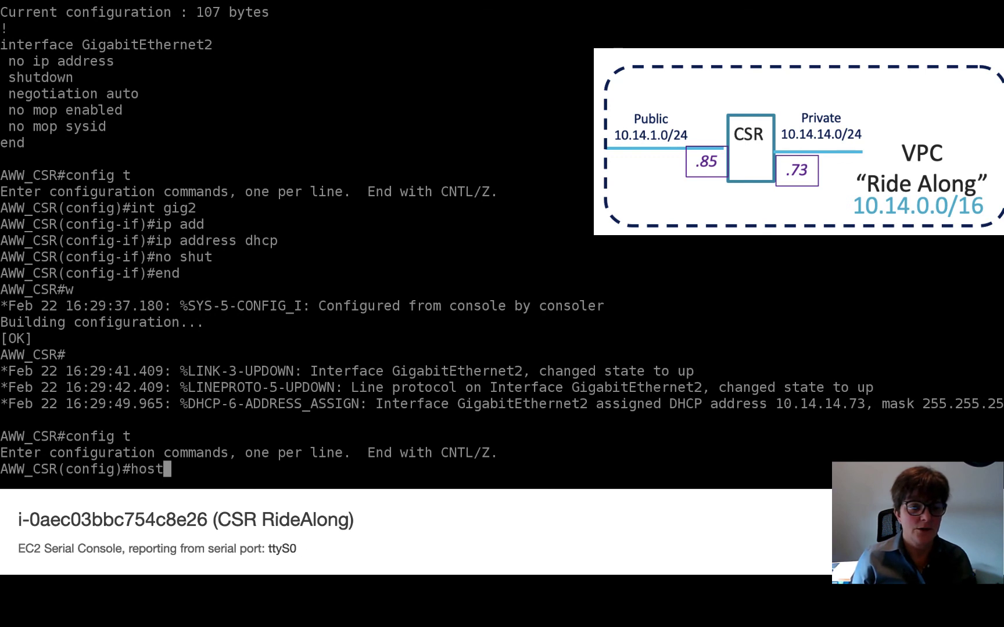
pyautogui.write('name AWS')
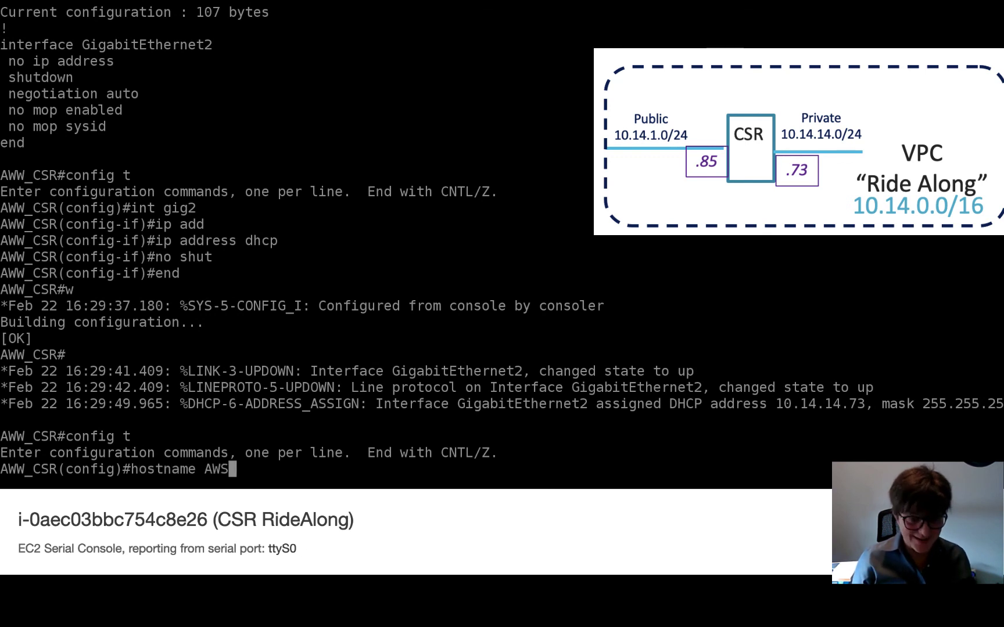
pyautogui.write('_CSR')
# - Apply hostname AWS_CSR and confirm via sh ip int brief that Gig2 has 10.14.14.73
pyautogui.press('Return')
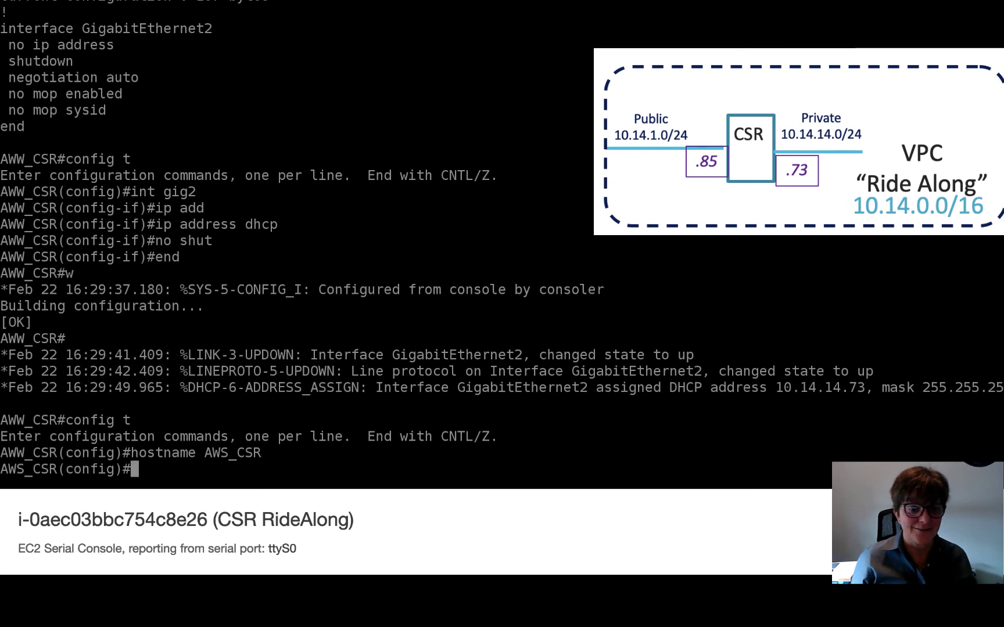
pyautogui.write('end')
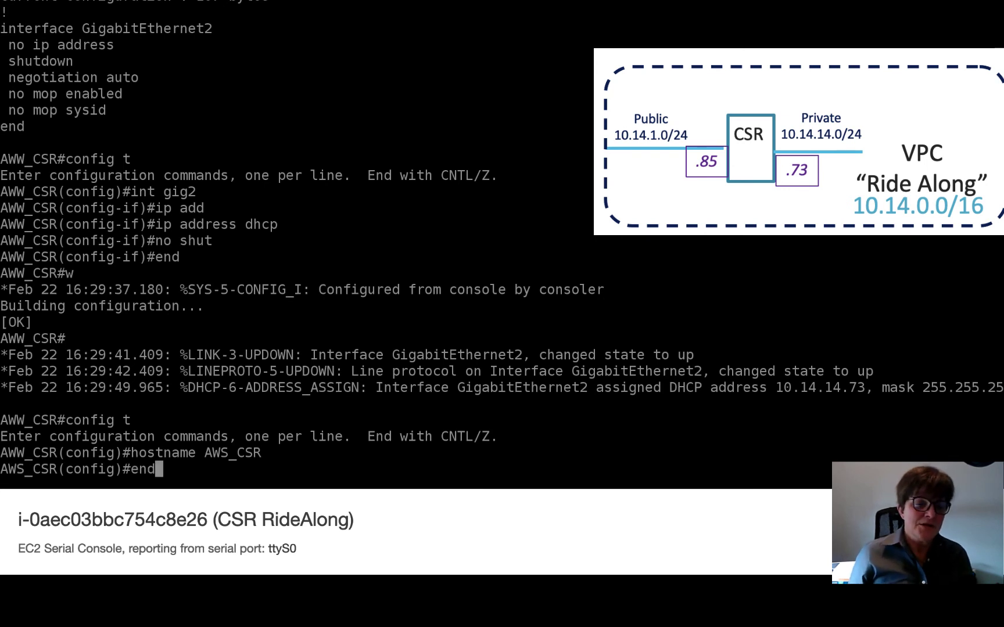
pyautogui.press('Return')
pyautogui.write('sh ip int brief')
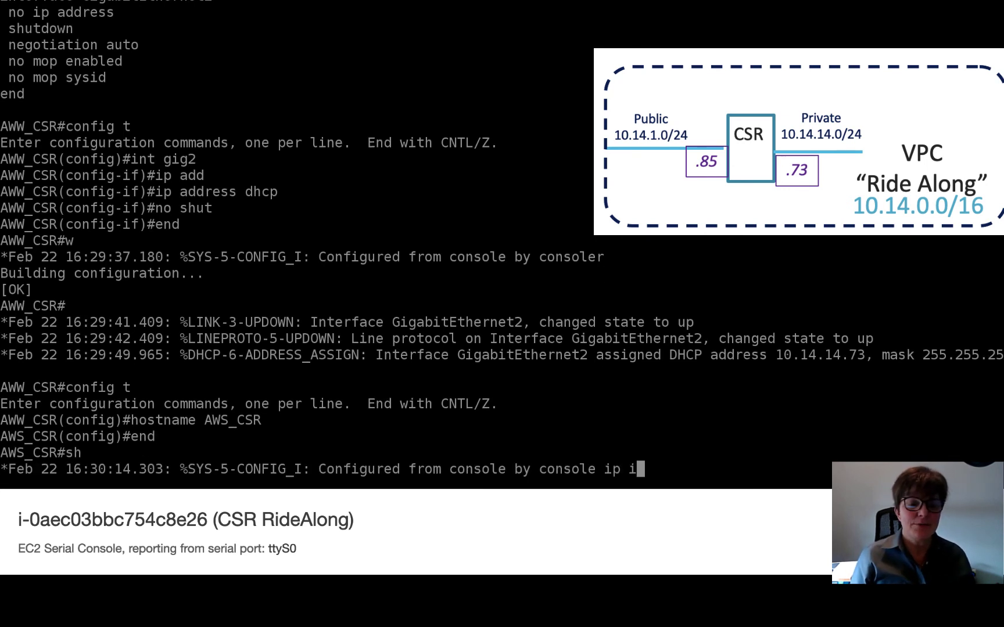
pyautogui.press('Return')
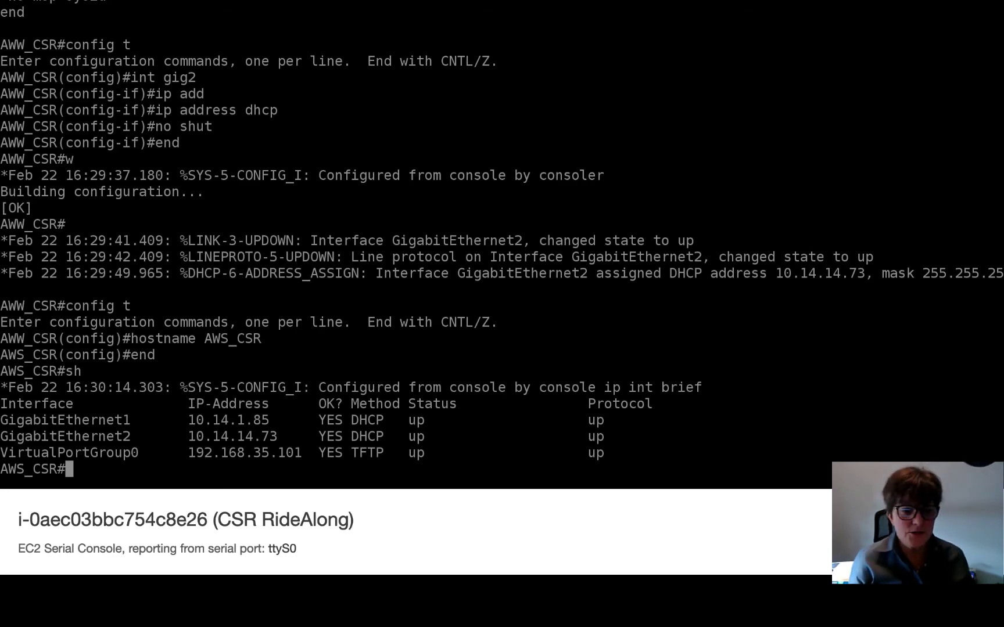
pyautogui.press('super+Tab')
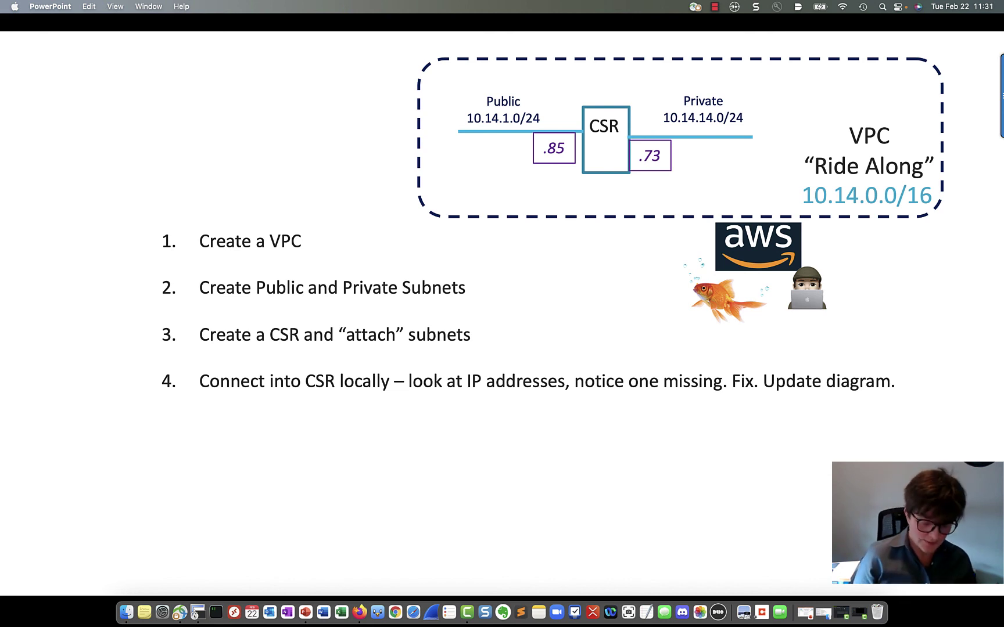
# - Reveal slide step 5: enable SSH with domain name, user/password and RSA keys
pyautogui.press('Right')
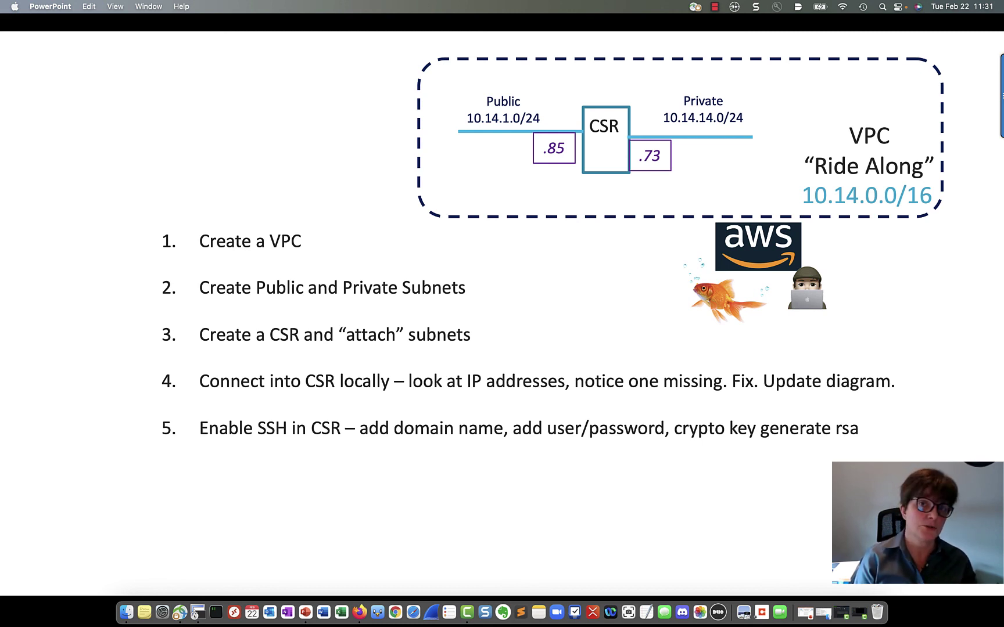
pyautogui.press('super+Tab')
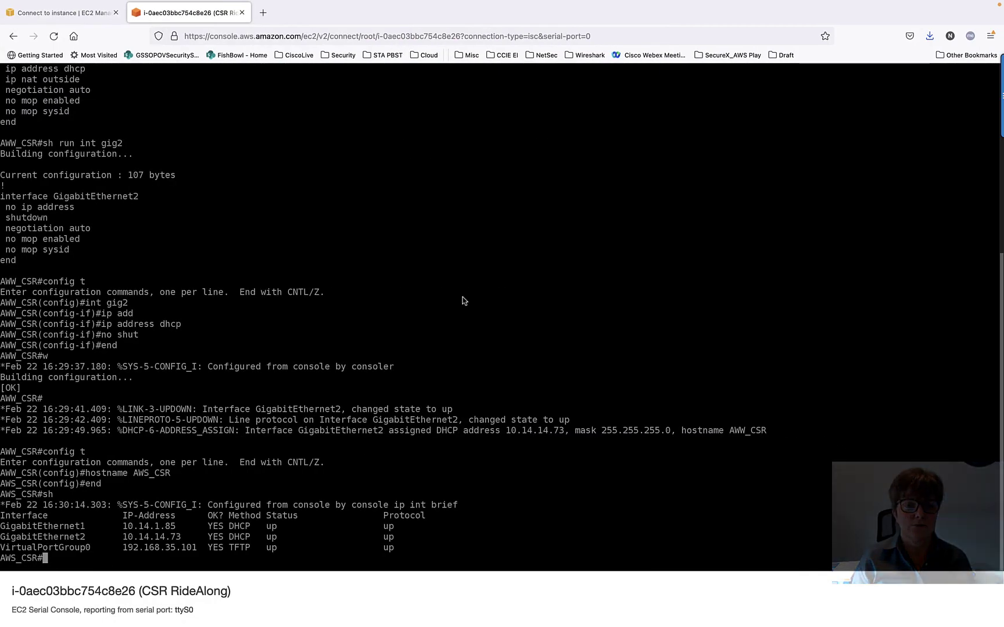
# - Set the domain name AWSRideAlong and create user admin with a password
pyautogui.write('config t')
pyautogui.press('Return')
pyautogui.write('ip domain name AWSRideAlong')
pyautogui.press('Return')
pyautogui.write('username')
pyautogui.press('Return')
pyautogui.write('username admin pass')
pyautogui.press('Return')
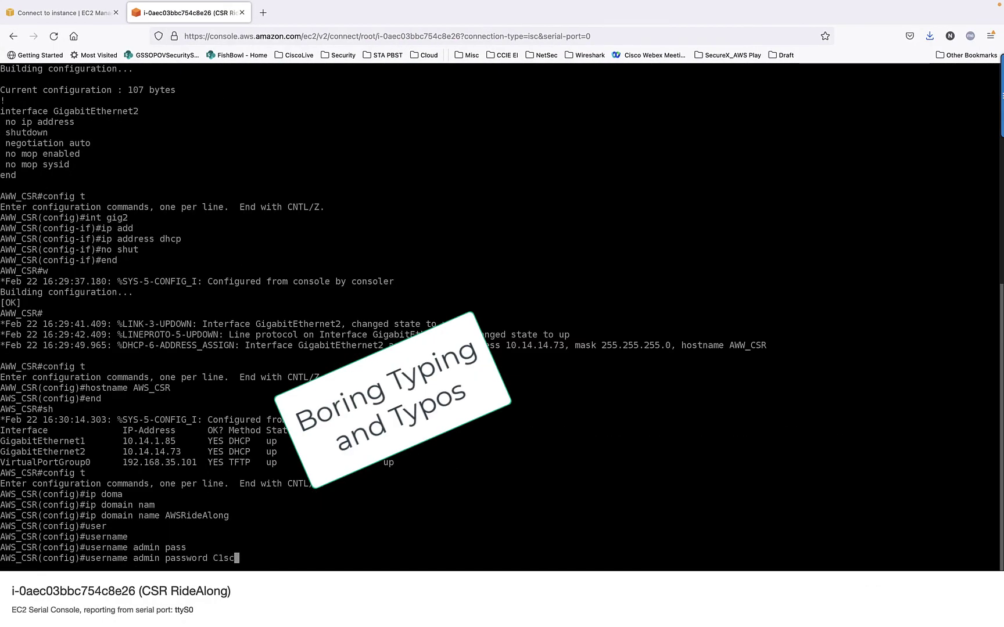
pyautogui.press('Return')
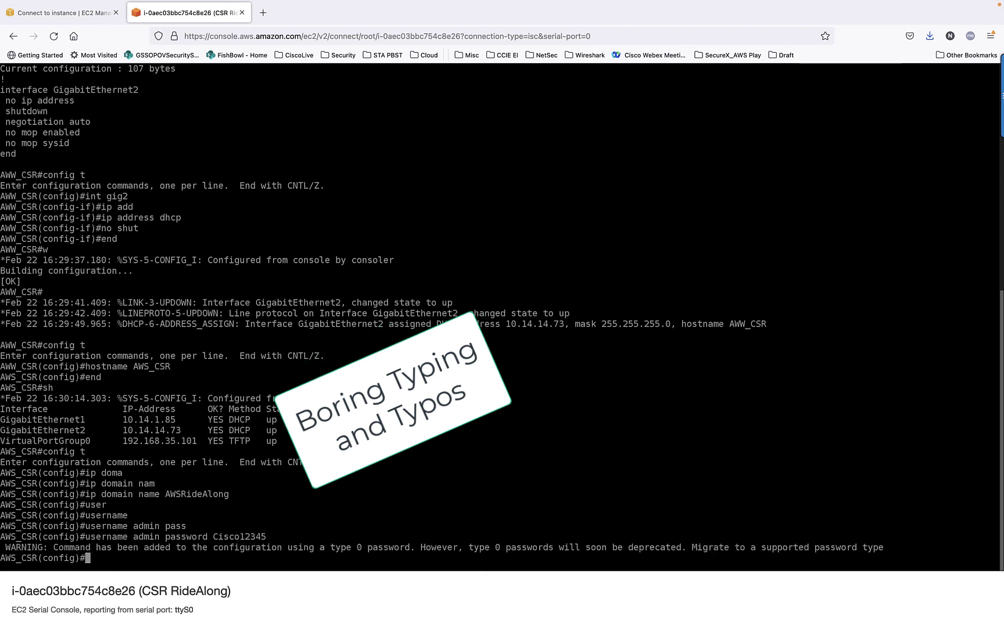
# - Generate 2048-bit RSA keys, then exit and save the configuration with wr
pyautogui.write('crypto key')
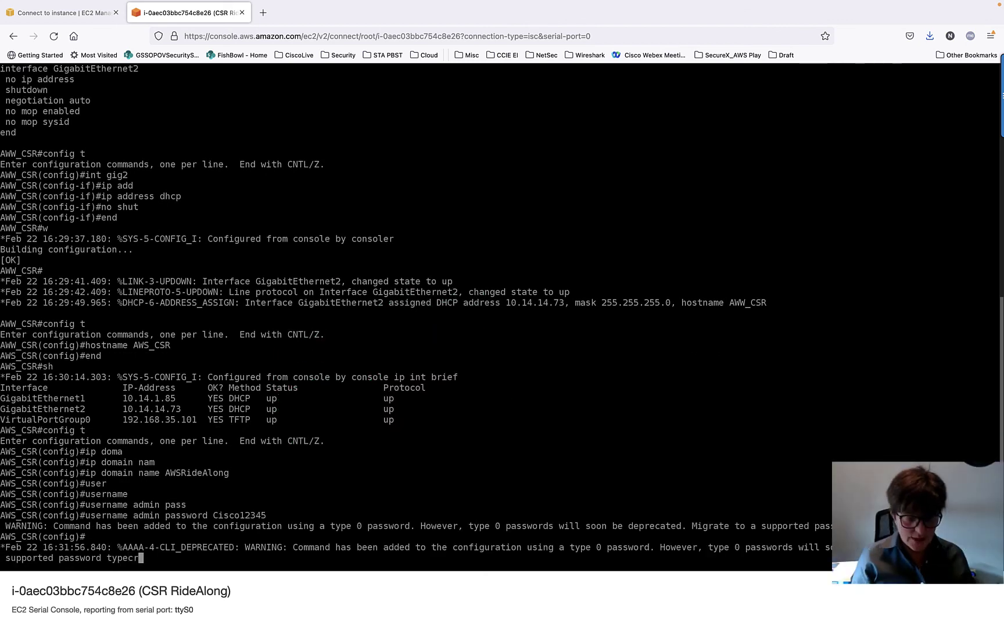
pyautogui.press('Tab')
pyautogui.write('key')
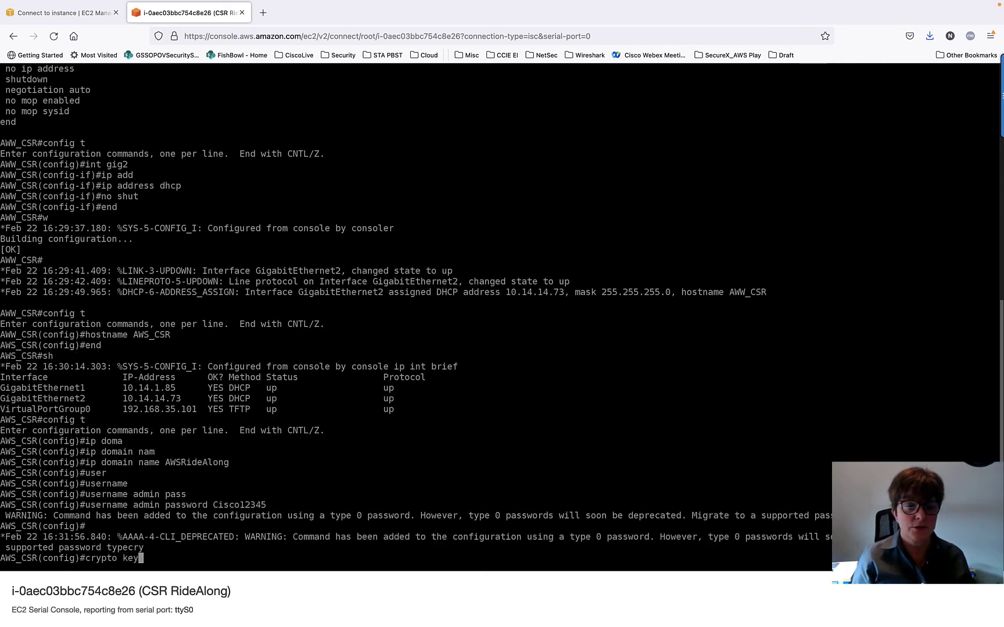
pyautogui.press('Tab')
pyautogui.write('gen')
pyautogui.press('Tab')
pyautogui.write('rsa')
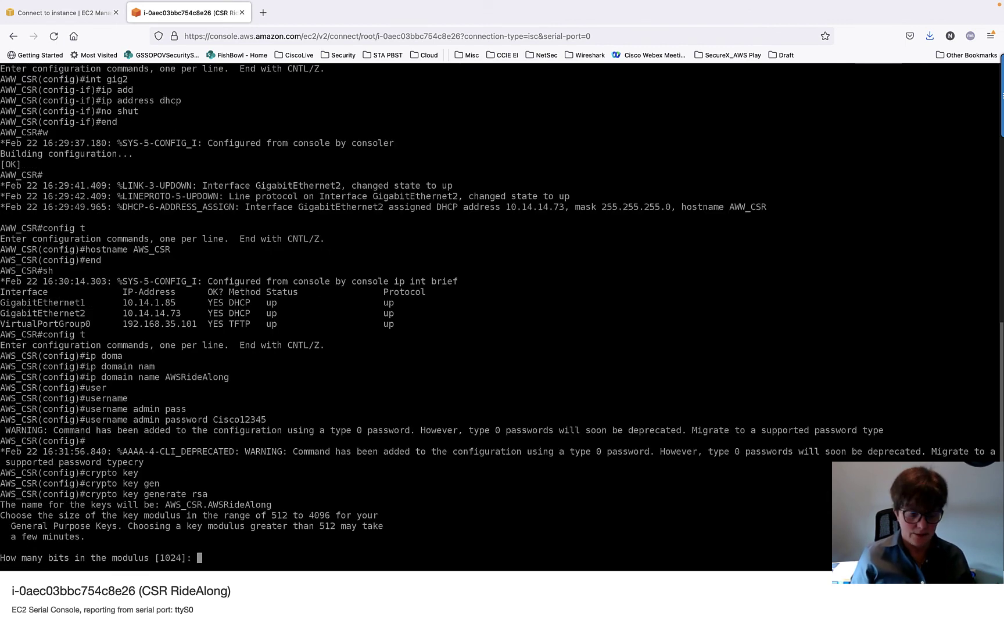
pyautogui.write('2048')
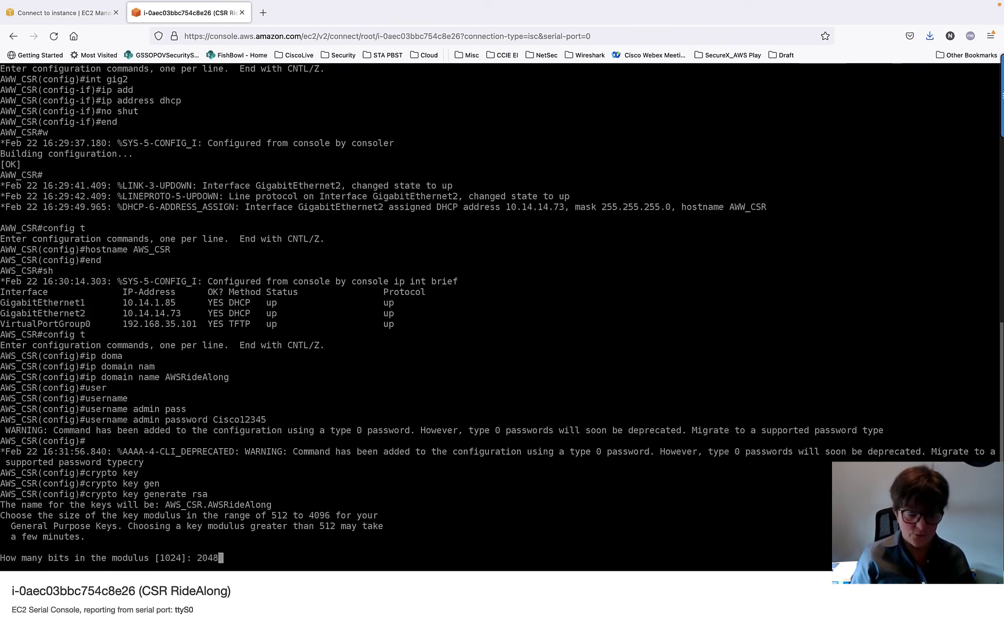
pyautogui.press('Return')
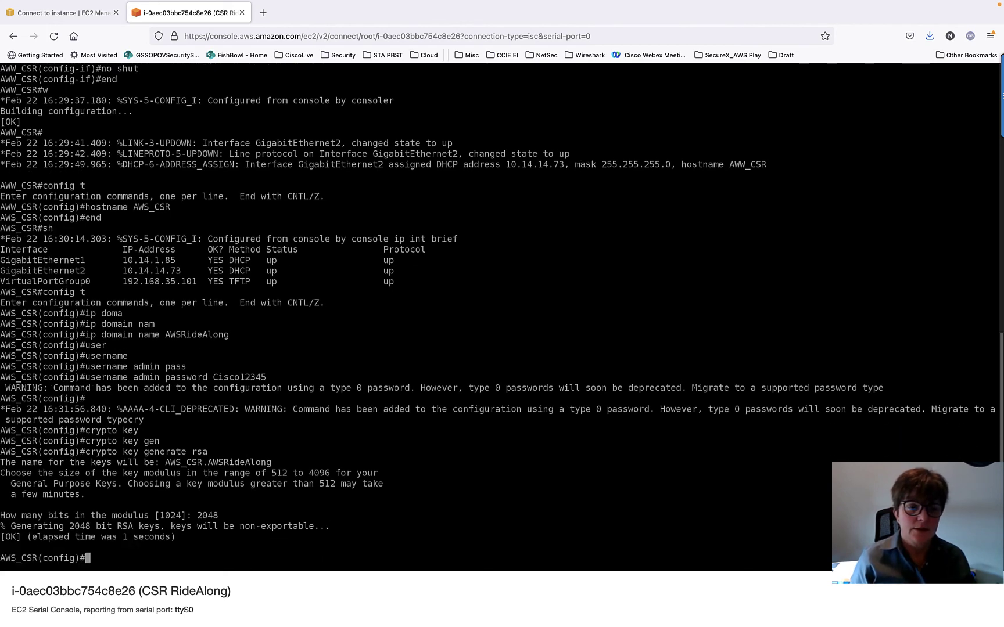
pyautogui.write('exit')
pyautogui.press('Return')
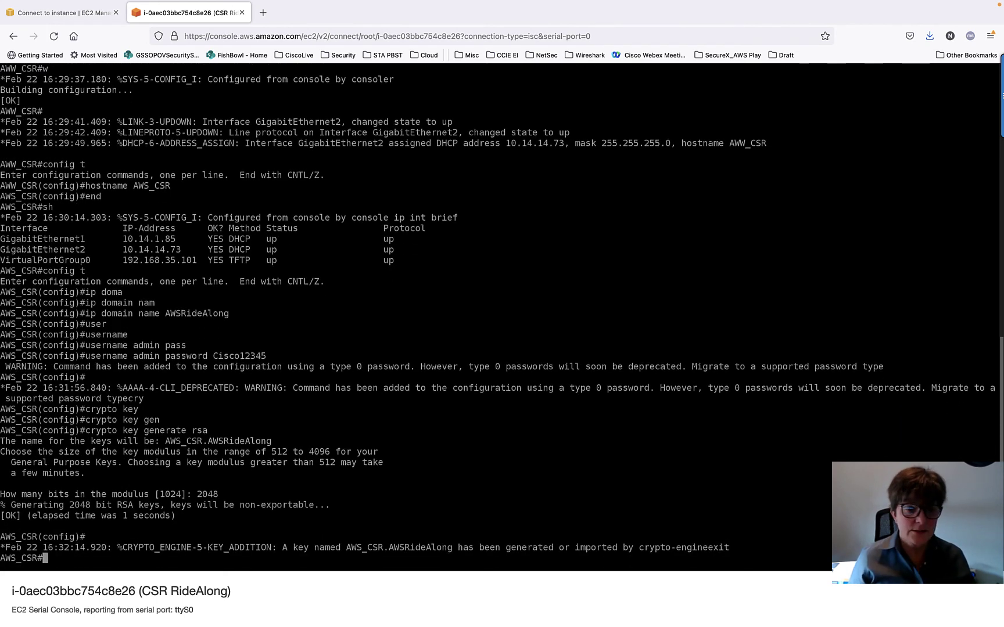
pyautogui.write('wr')
pyautogui.press('Return')
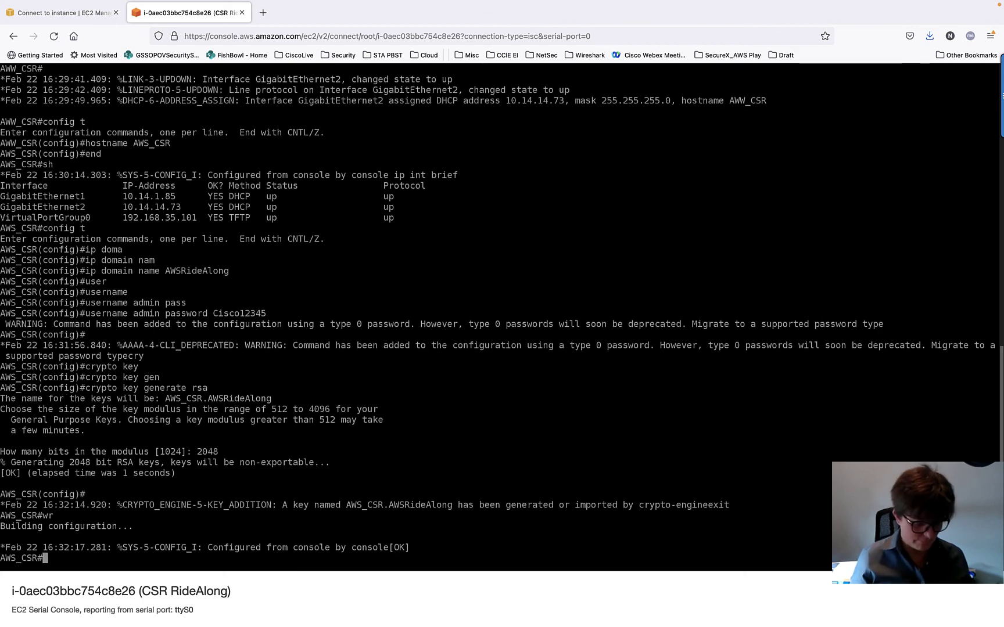
pyautogui.press('super+Tab')
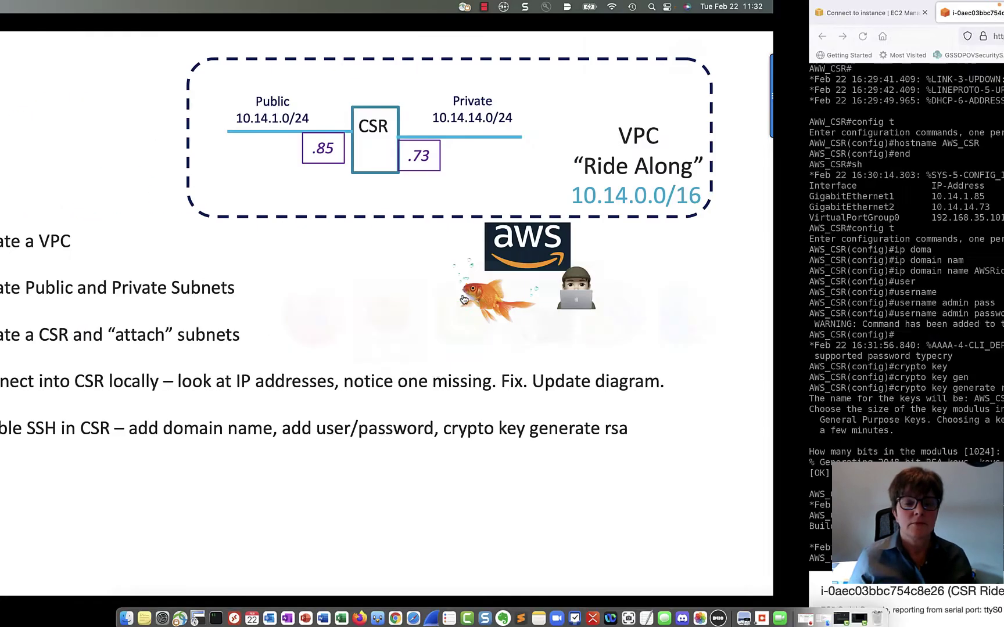
# - Reveal the SSH loop arrow and step 6, SSH from AWS CSR to itself
pyautogui.press('Right')
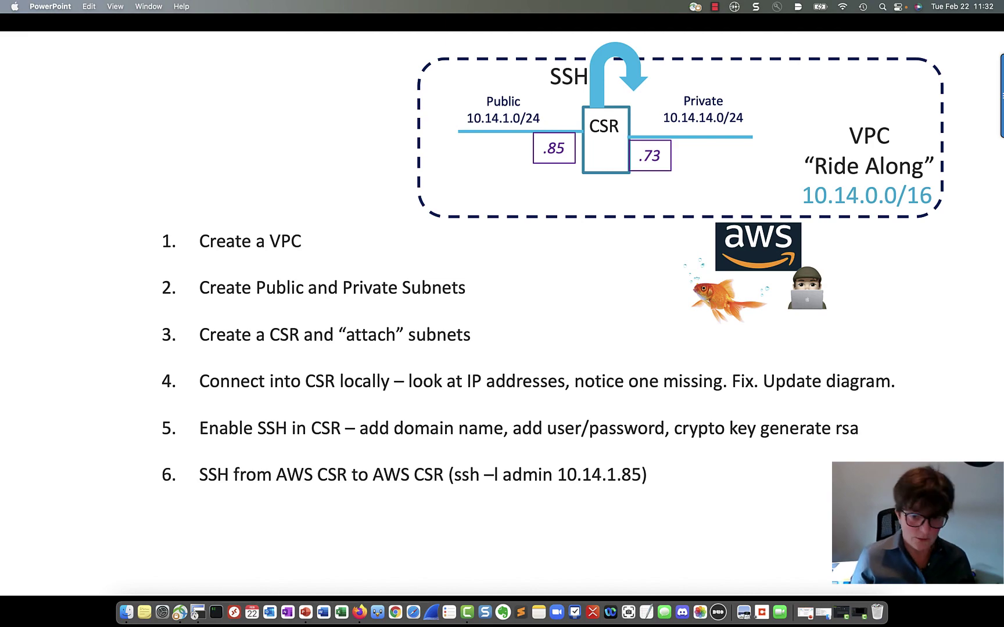
pyautogui.press('super+Tab')
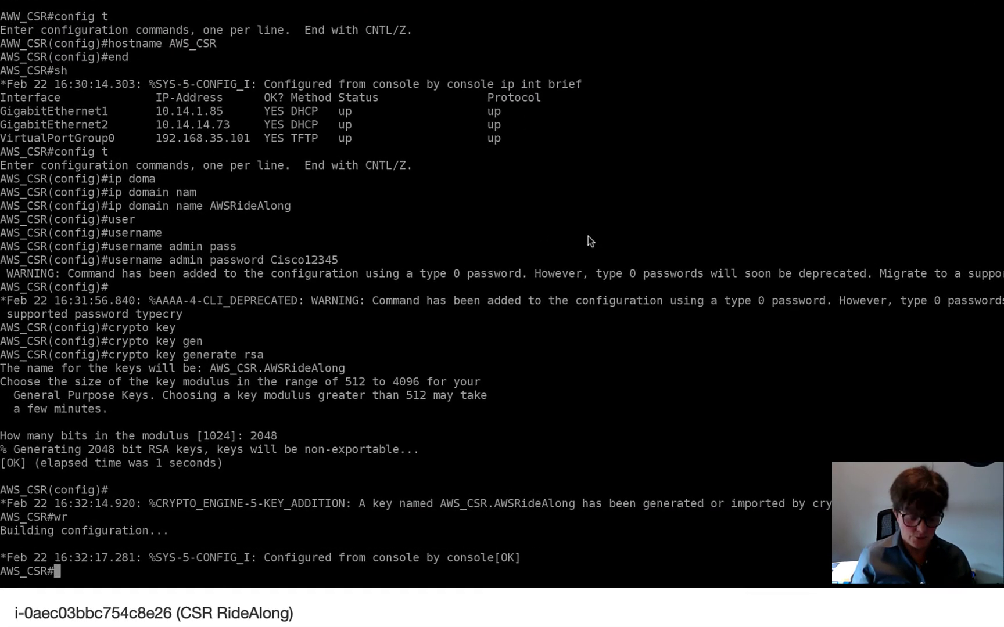
# - Run ssh -l admin 10.14.1.85 and log in with the admin password
pyautogui.write('ssh ')
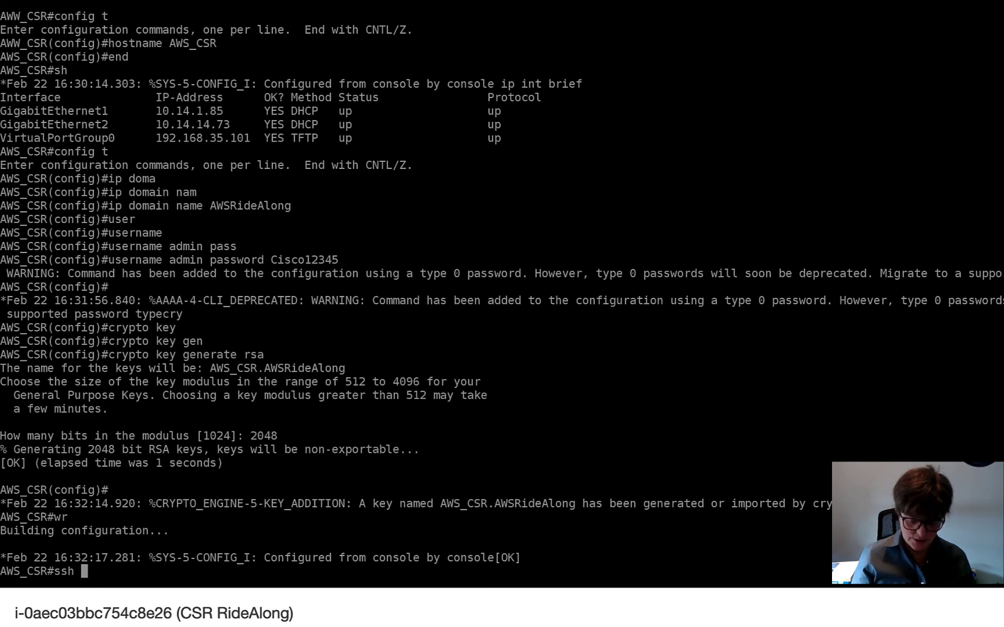
pyautogui.write('?')
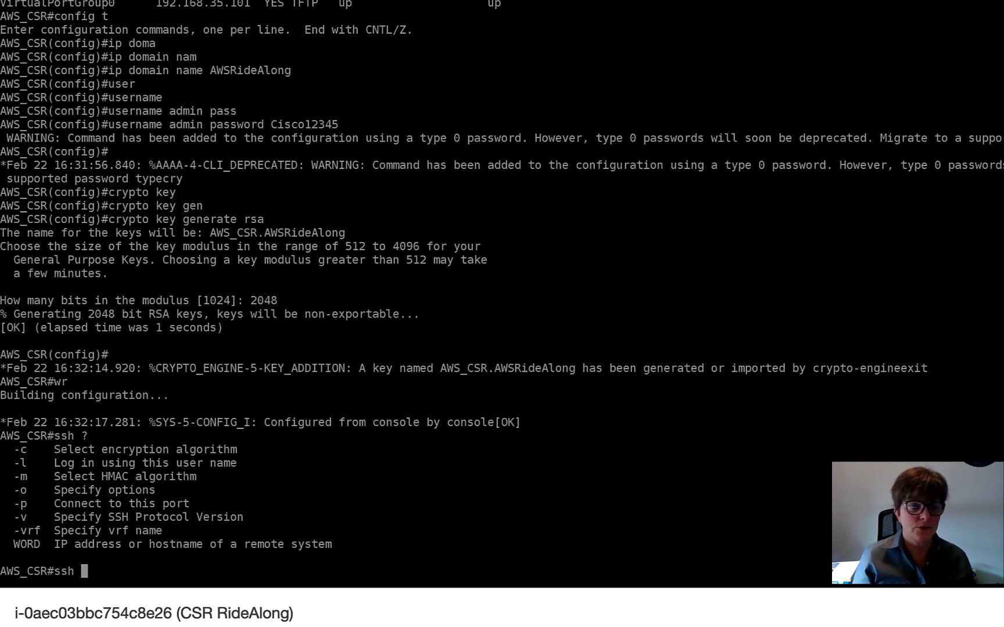
pyautogui.write('ssh')
pyautogui.press('BackSpace')
pyautogui.press('BackSpace')
pyautogui.press('BackSpace')
pyautogui.press('BackSpace')
pyautogui.write('-l admin')
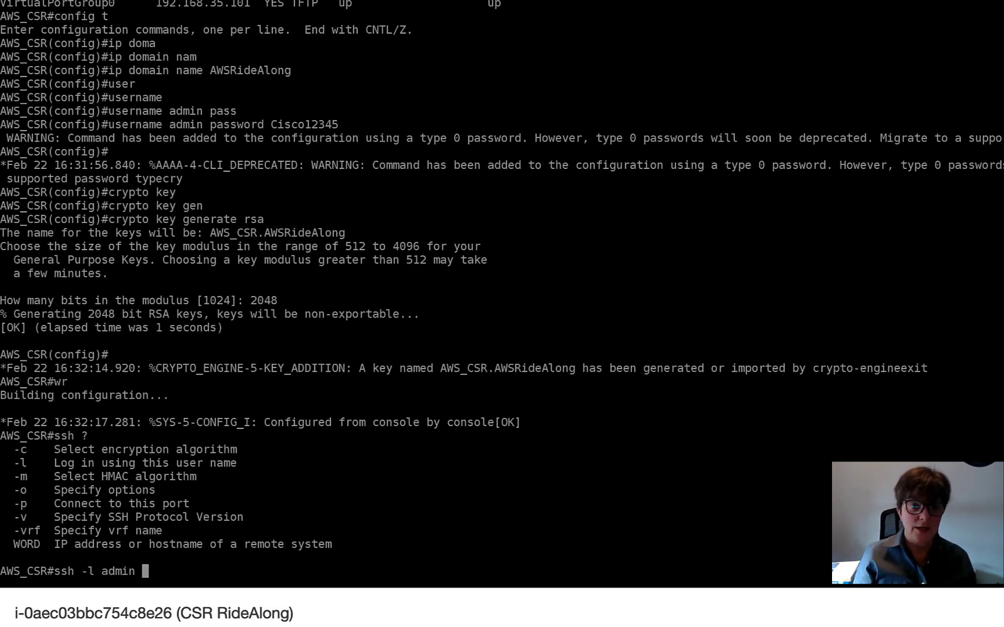
pyautogui.write(' 10.1')
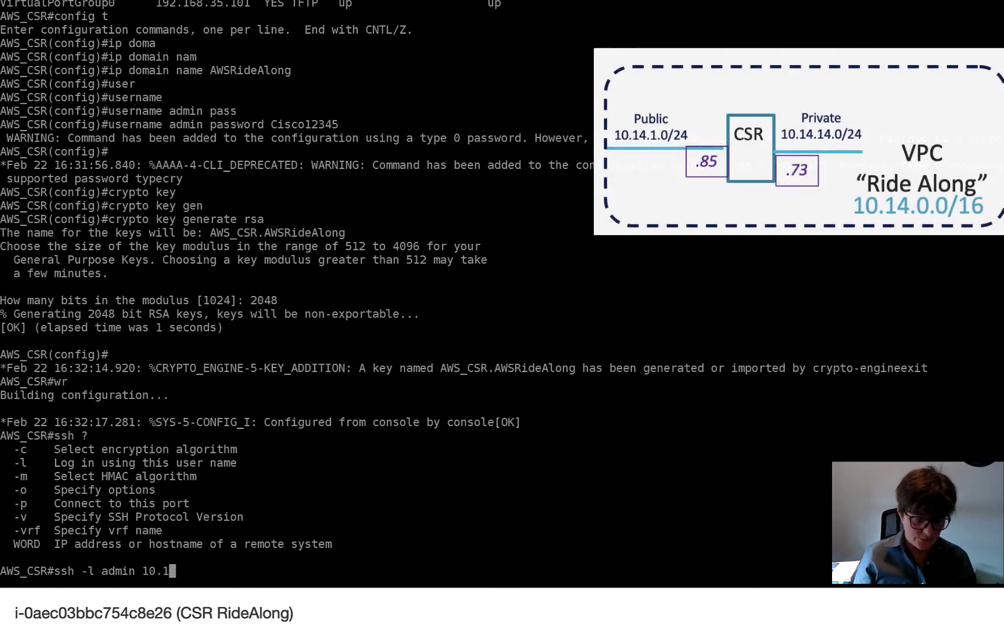
pyautogui.write('4.1.85')
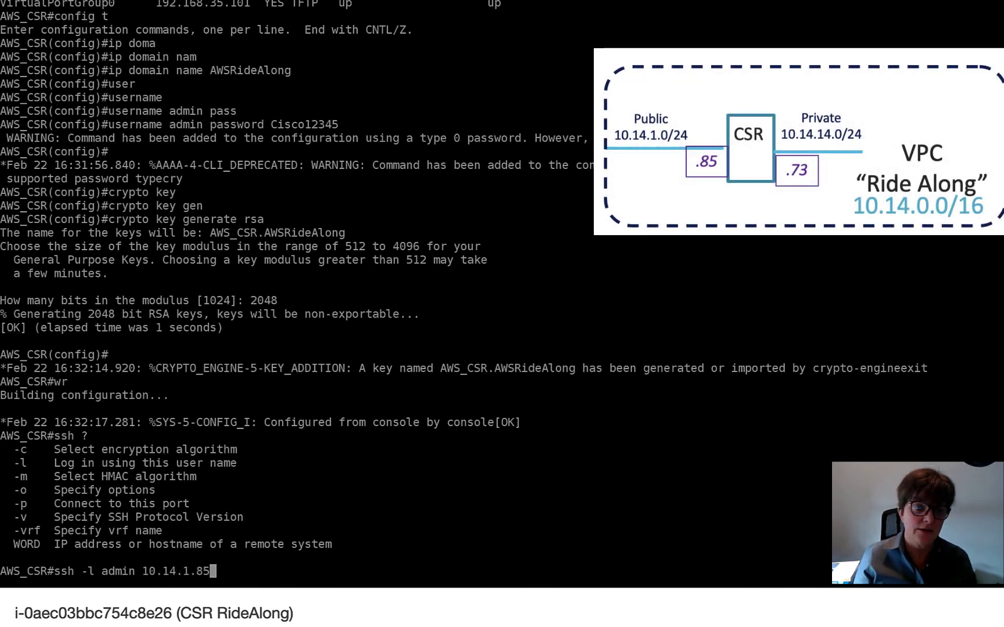
pyautogui.press('Return')
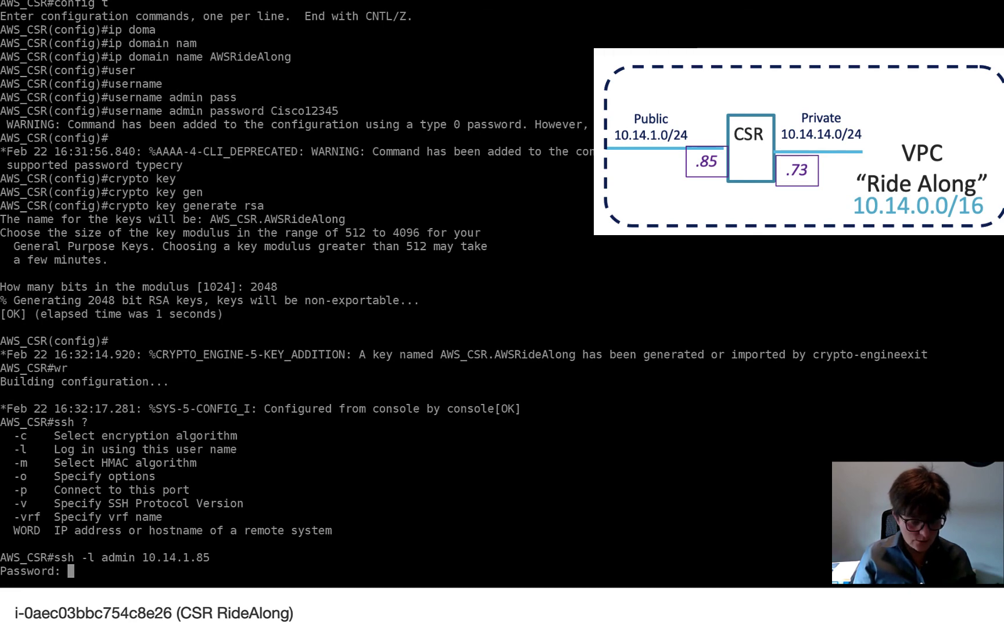
pyautogui.press('Return')
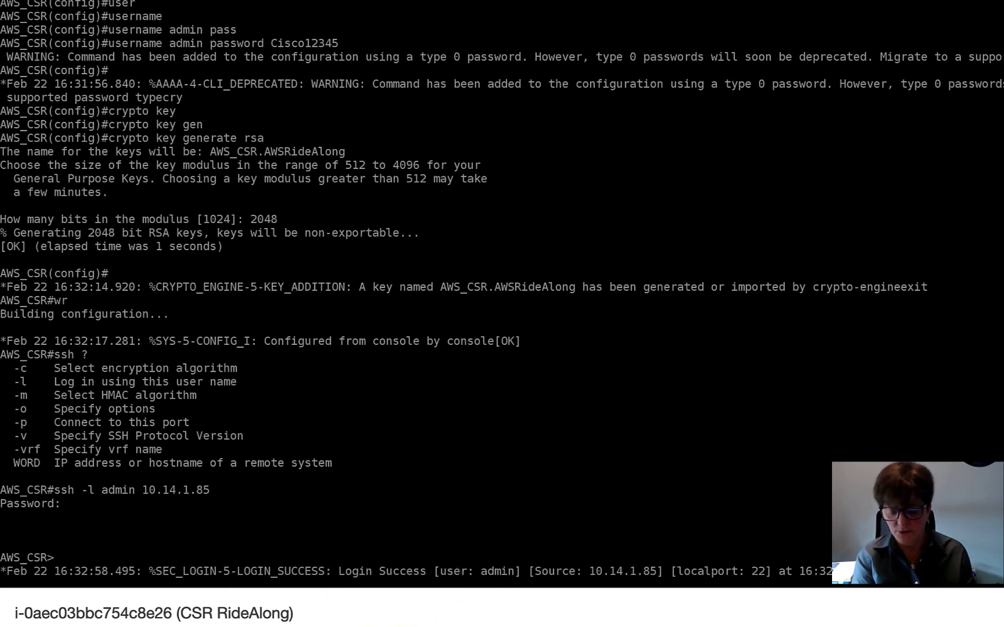
# - Run 'show tcp brief' to see two established SSH connections on 10.14.1.85:22, then exit the SSH session
pyautogui.press('Return')
pyautogui.write('s')
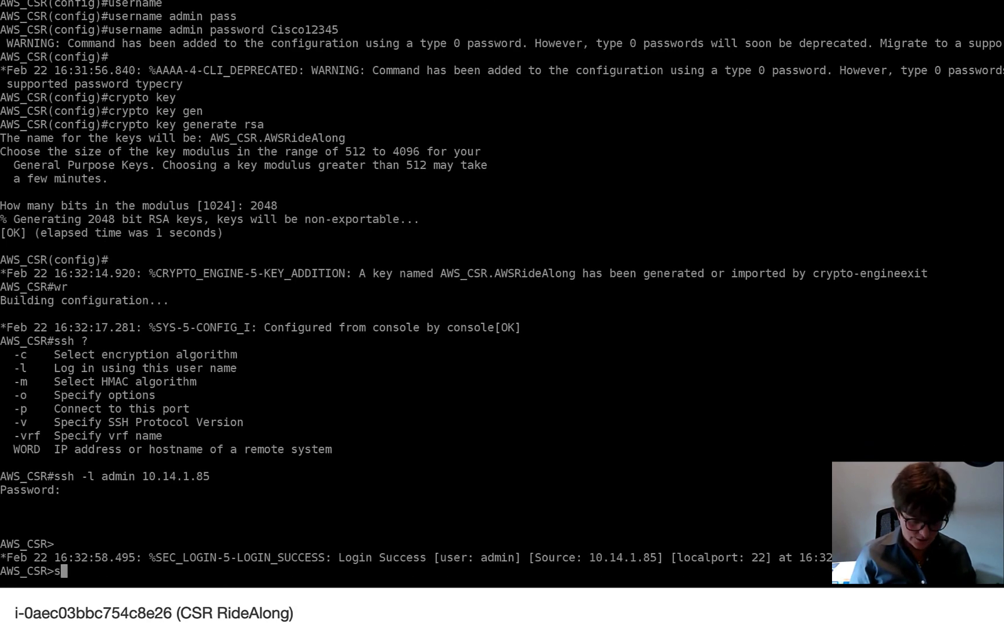
pyautogui.write('how tcp bri')
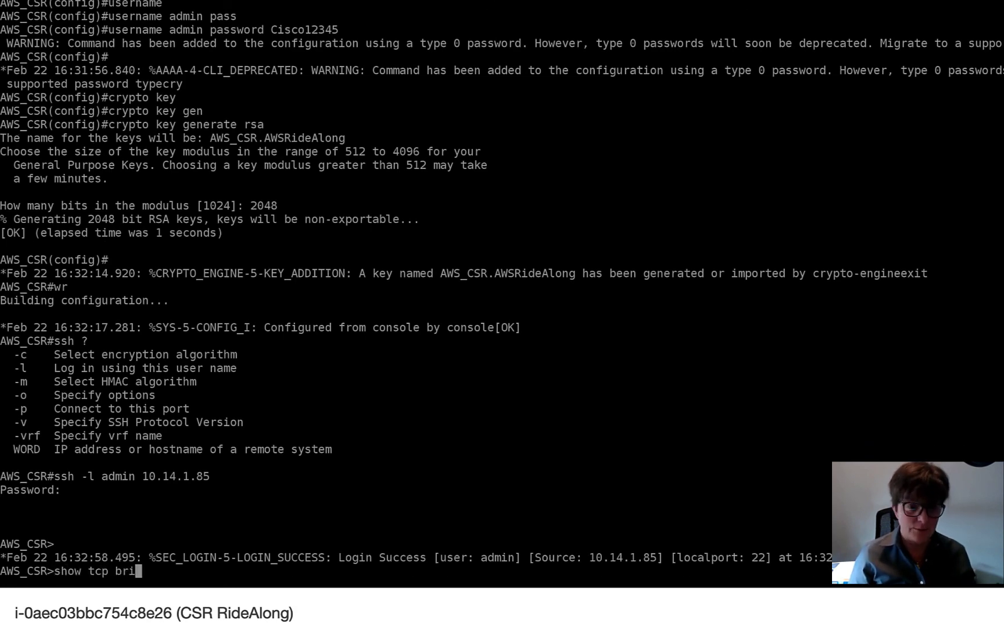
pyautogui.press('Tab')
pyautogui.press('Return')
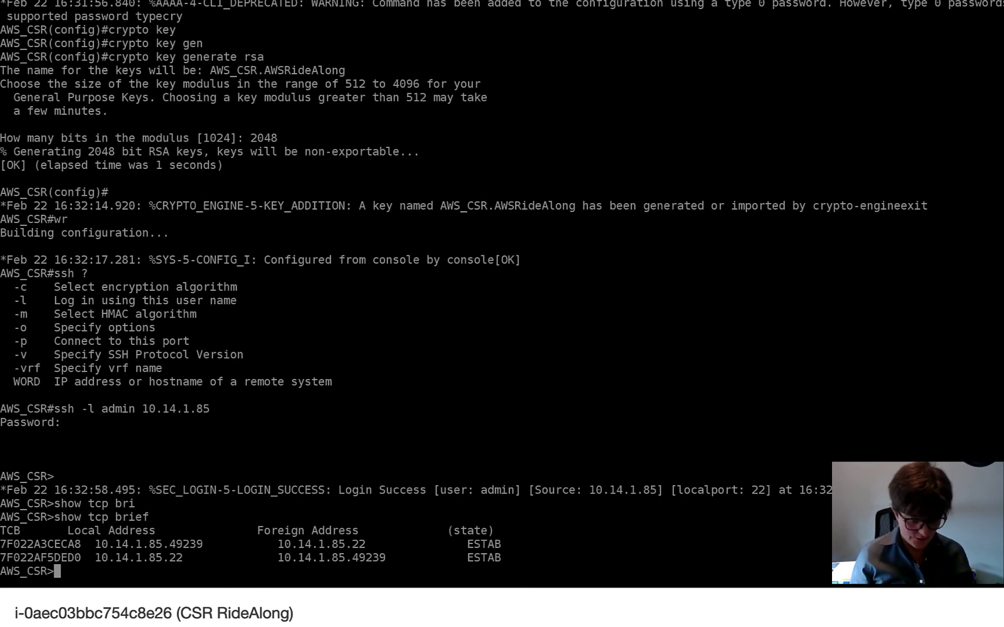
pyautogui.write('exit')
pyautogui.press('Return')
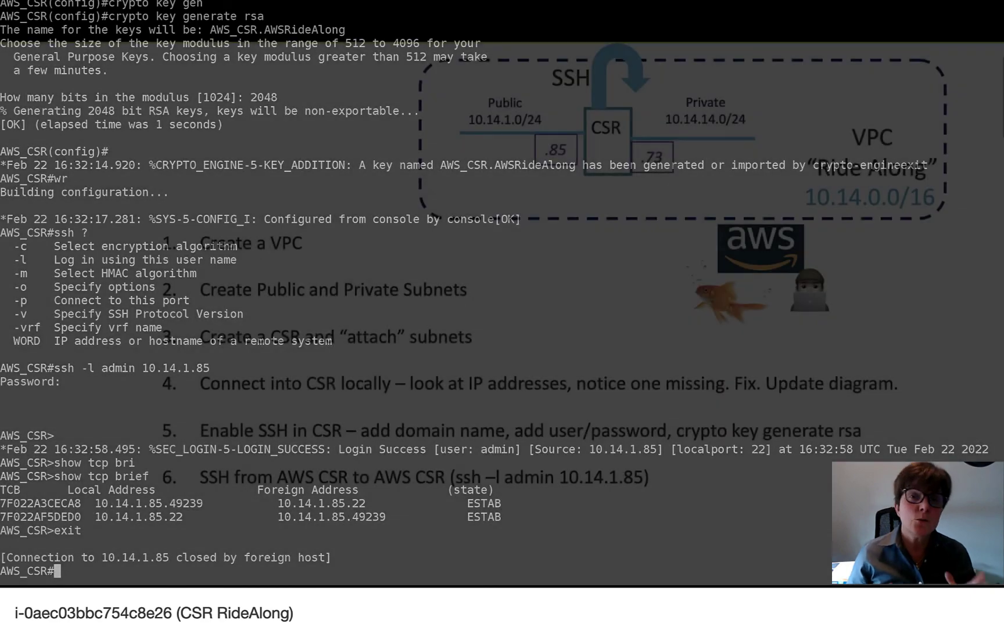